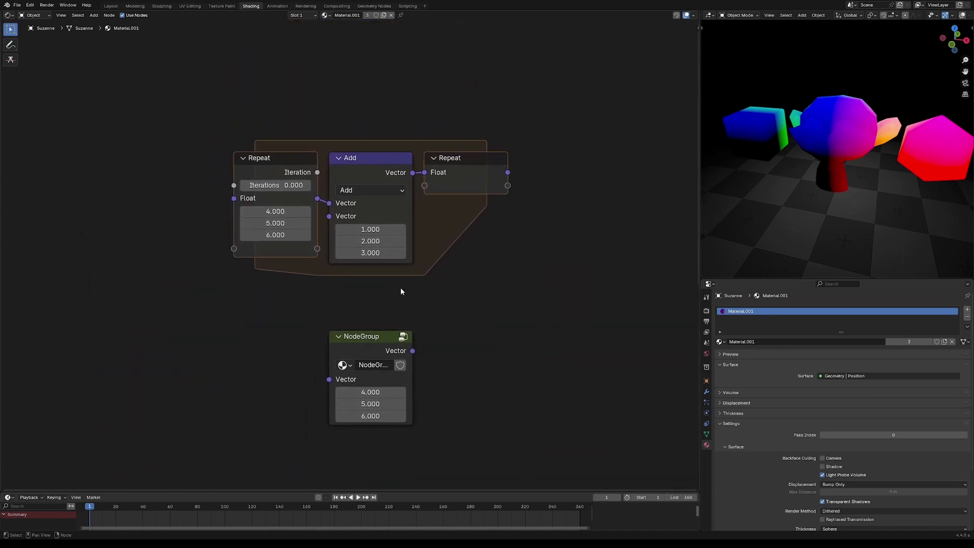
left_click_drag(269, 124, 500, 235)
key("g")
right_click(503, 185)
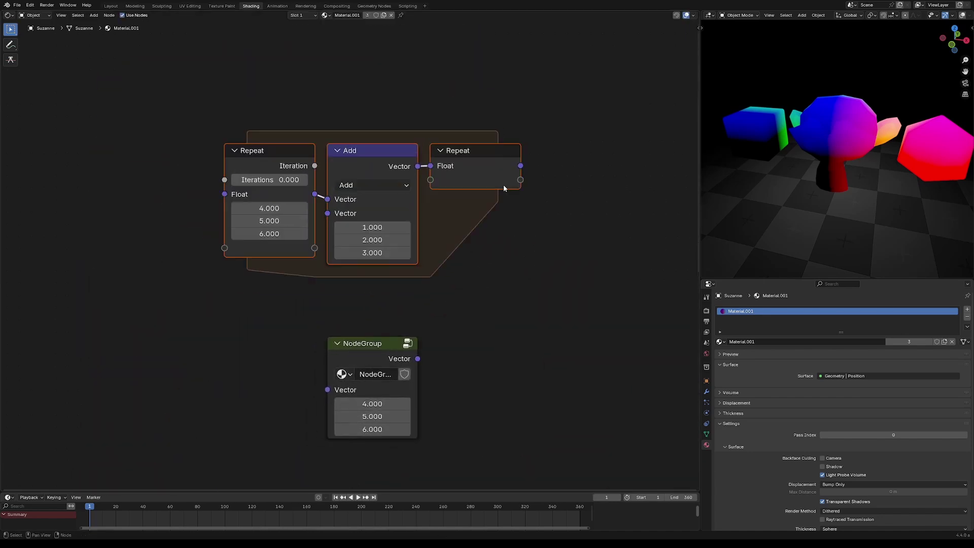
key("alt+a")
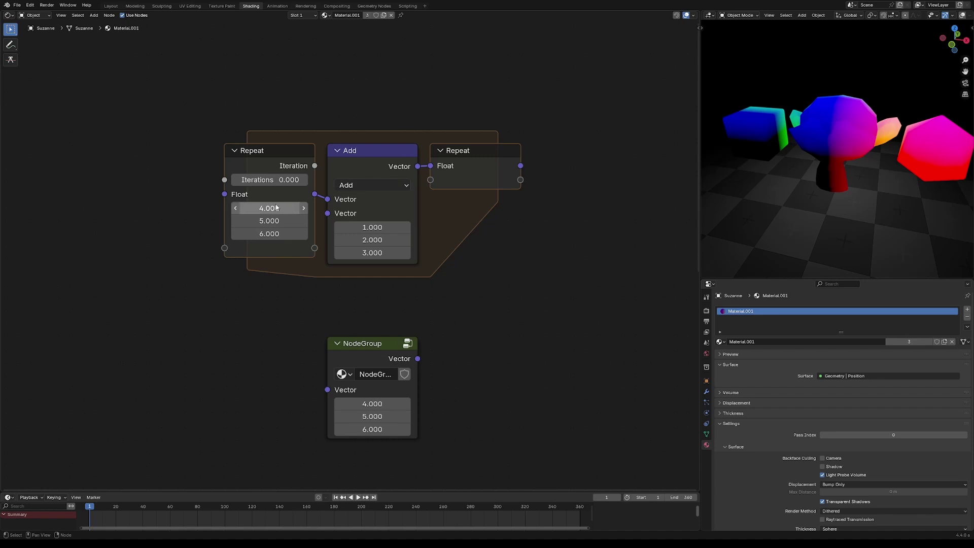
left_click_drag(358, 154, 384, 171)
right_click(385, 171)
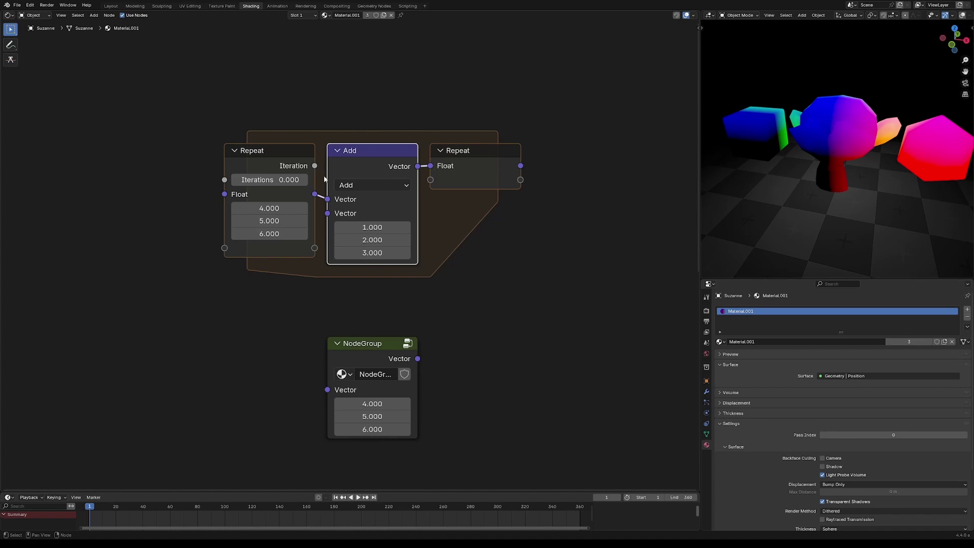
Set the Repeat zone's iterations to 1
mouse_move(314, 194)
left_mouse_down()
mouse_move(310, 208)
mouse_move(327, 199)
left_mouse_up()
left_click(279, 181)
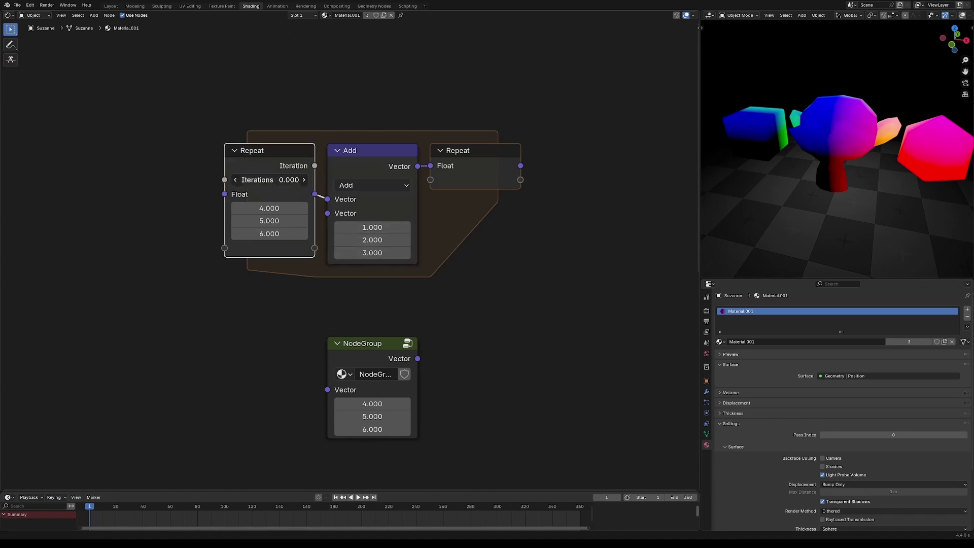
type("1")
key("Return")
left_click(381, 200)
left_click(414, 333)
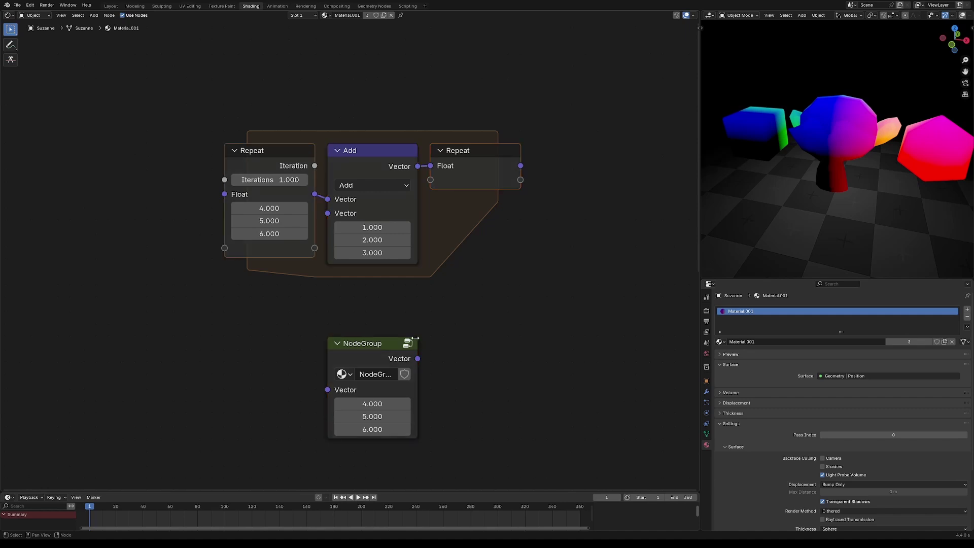
Enter the node group to examine the Add node inside it, and return to the material's node tree
middle_click_drag(414, 334, 425, 301)
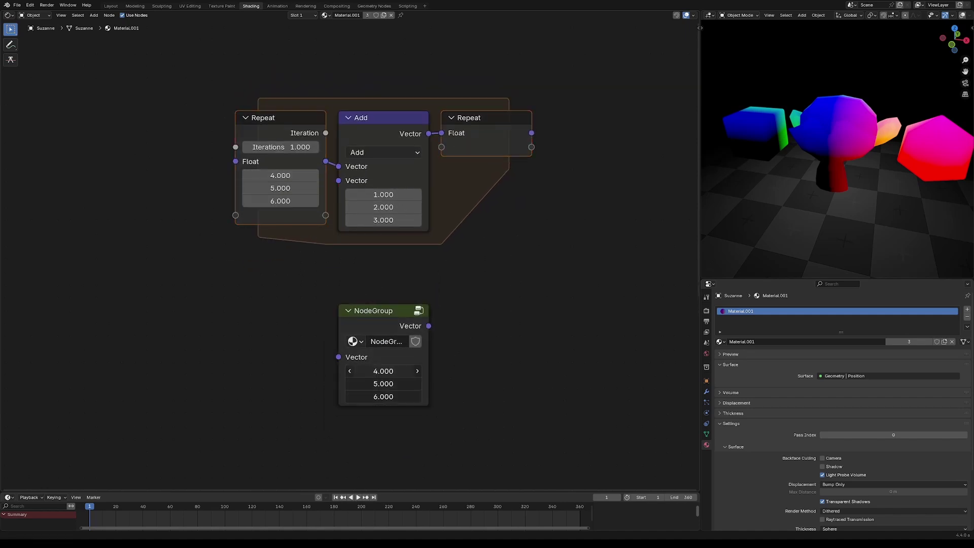
left_click(391, 322)
key("Tab")
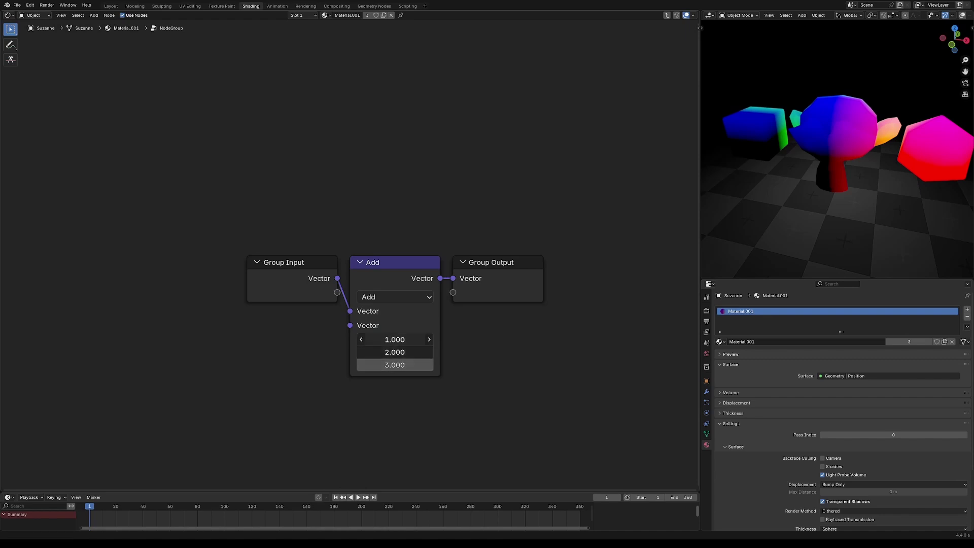
left_click(394, 313)
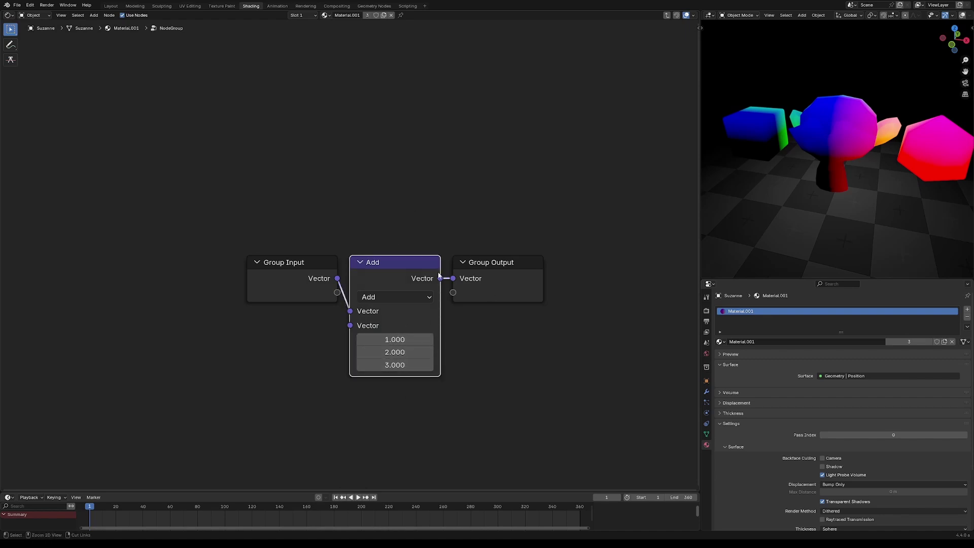
key("Tab")
left_click_drag(386, 144, 406, 146)
right_click(408, 149)
key("a")
left_click(462, 277)
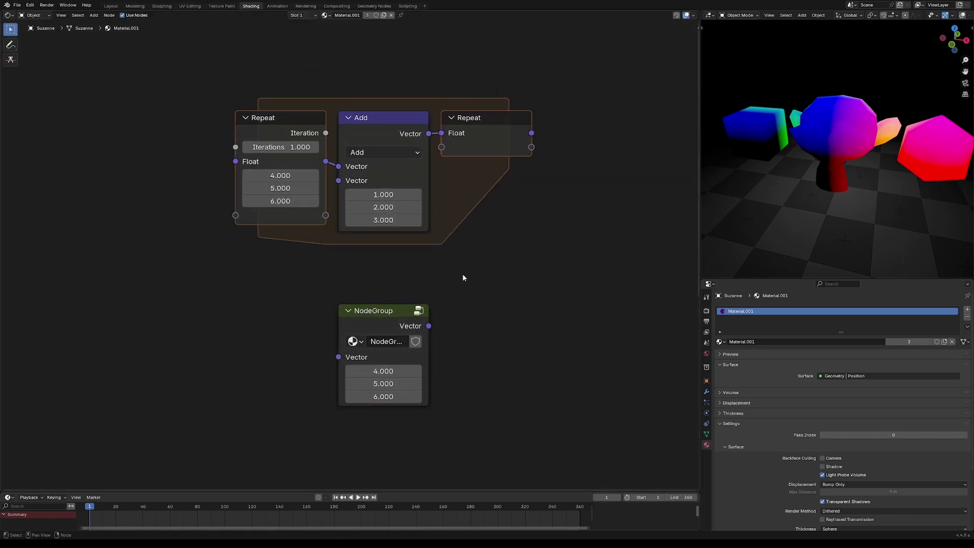
Set the Repeat zone's iterations to 2 and chain one duplicate of the node group after the original
left_click(281, 147)
type("2")
key("Return")
left_click(375, 324)
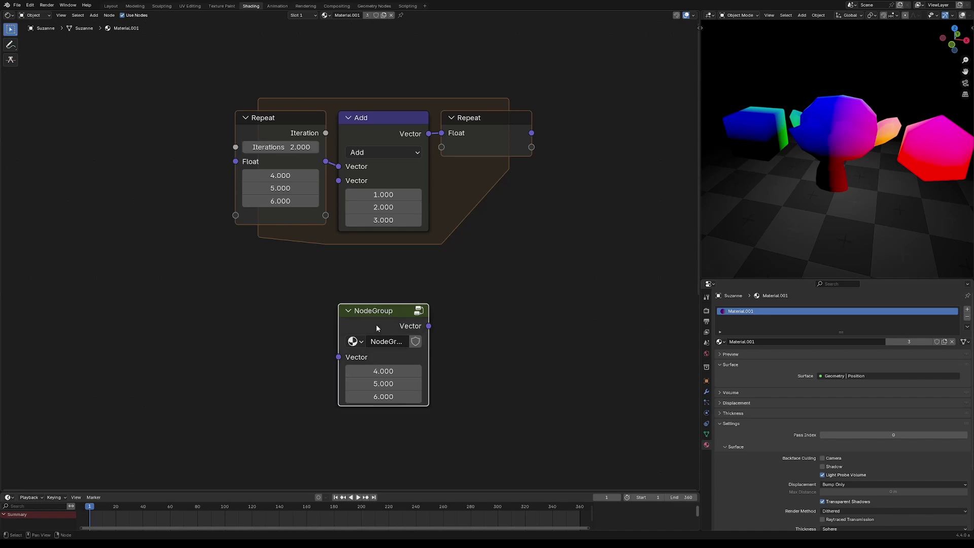
key("shift+d")
left_click(488, 346)
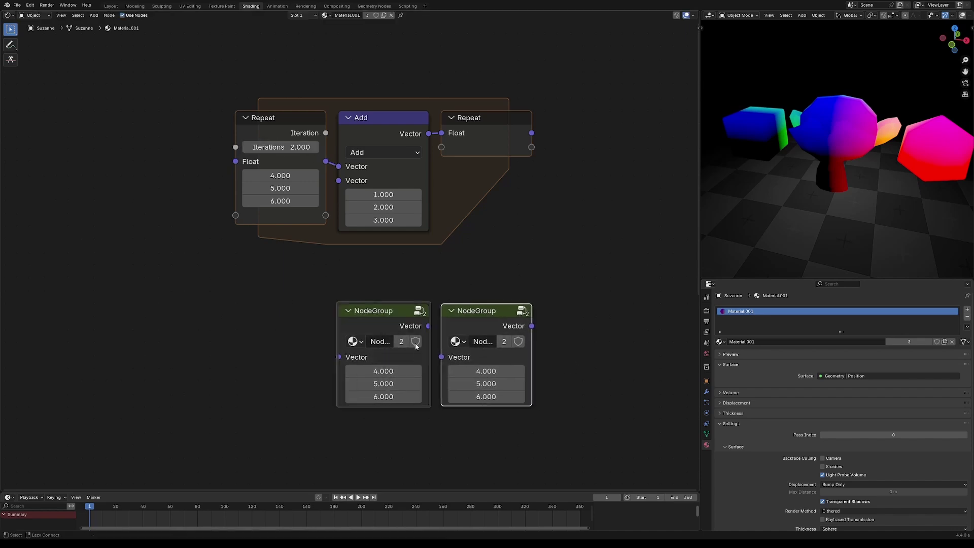
left_click_drag(429, 325, 442, 357)
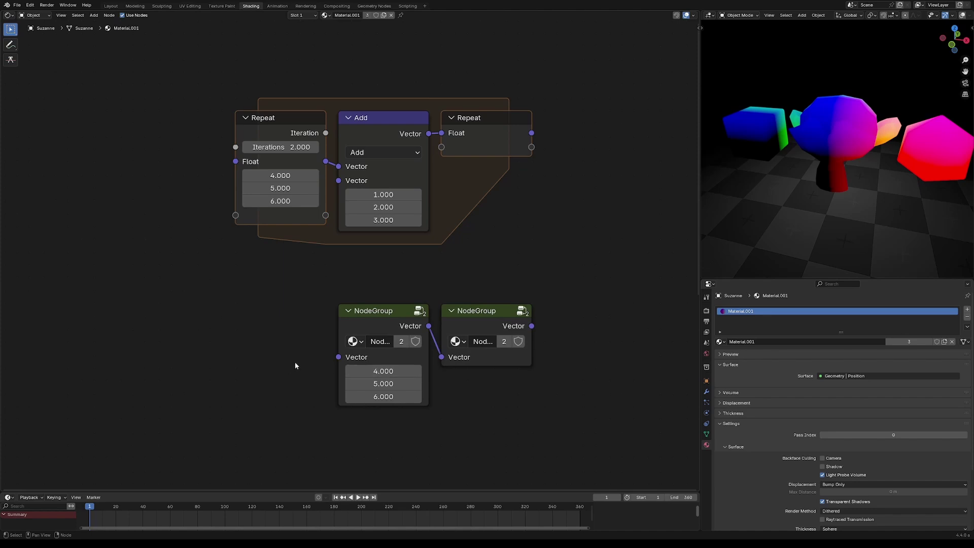
Set the Repeat zone's iterations to 4 and duplicate the linked node groups to form a chain of four
left_click(287, 150)
type("4")
key("Return")
left_click_drag(288, 336, 452, 371)
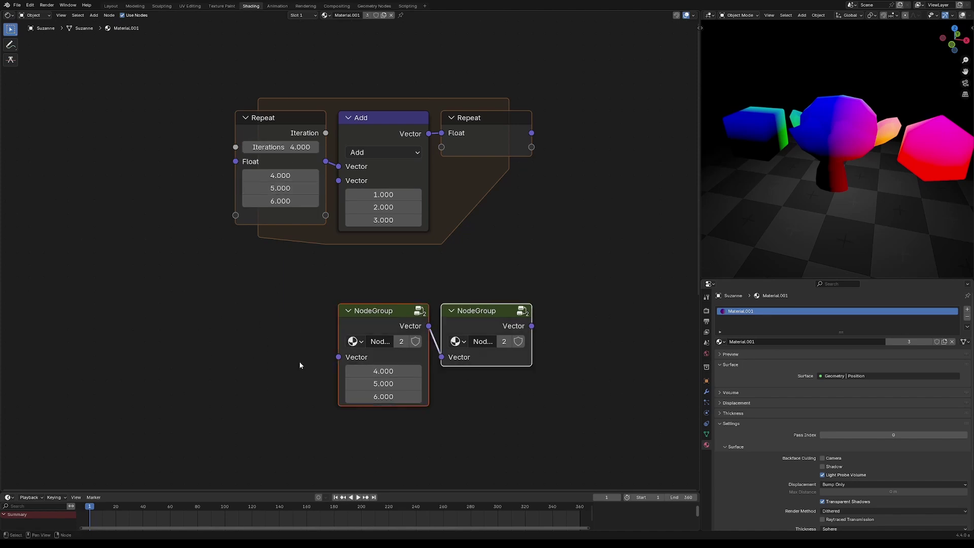
key("shift+d")
left_click(486, 359)
left_click_drag(531, 325, 544, 357)
scroll(518, 375, "down", 3)
left_click_drag(284, 320, 627, 370)
left_click(563, 381)
scroll(561, 383, "down", 1)
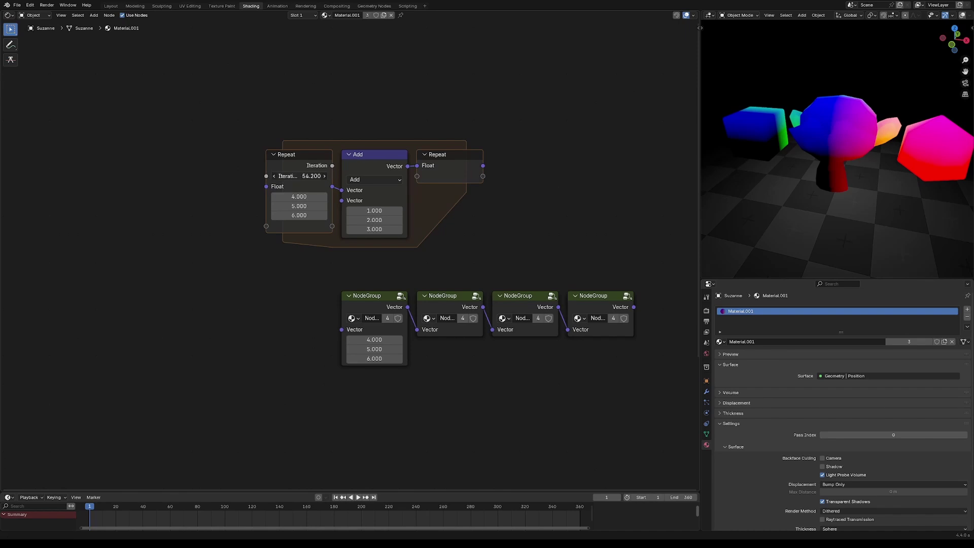
Set the Repeat zone's iteration count to 64
left_click(299, 176)
type("64")
key("Return")
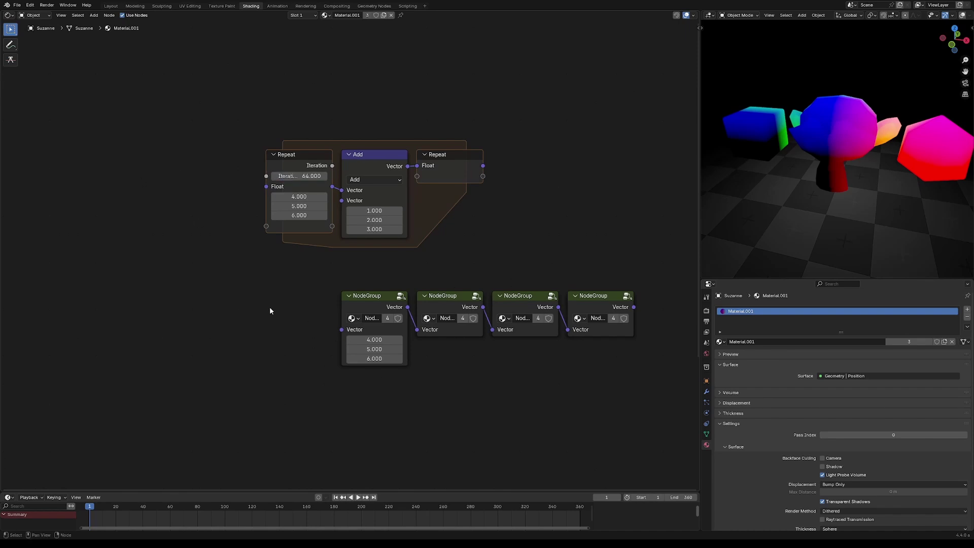
scroll(366, 243, "up", 2)
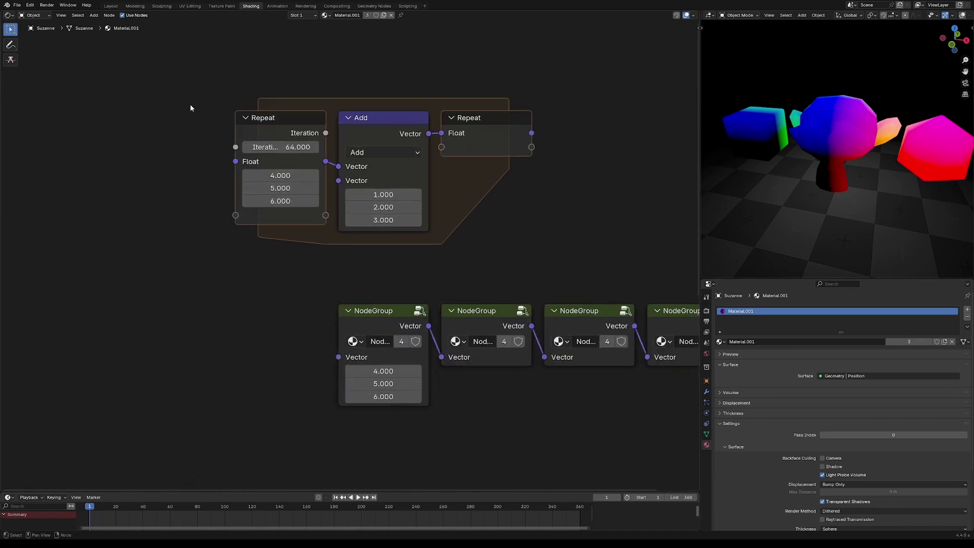
left_click_drag(191, 108, 511, 228)
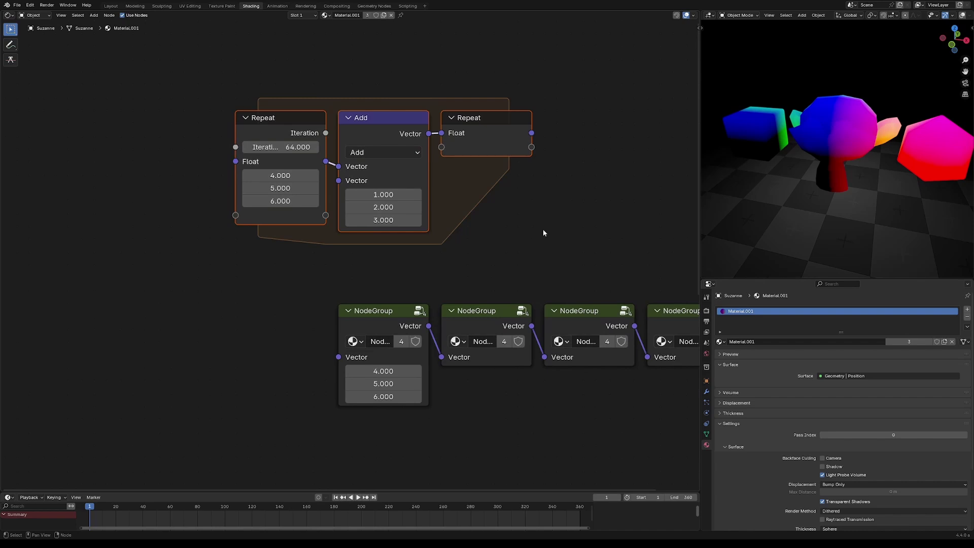
left_click_drag(294, 327, 766, 398)
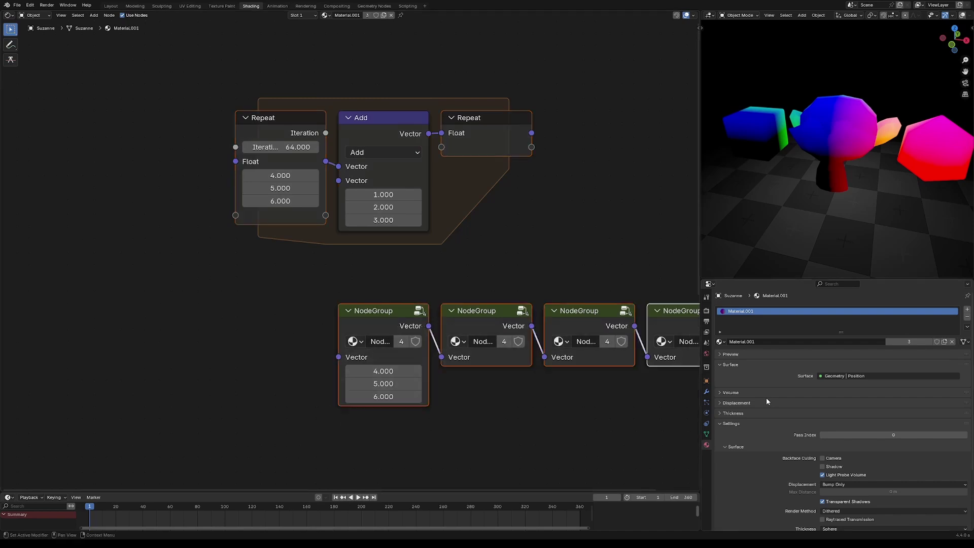
scroll(478, 335, "down", 1)
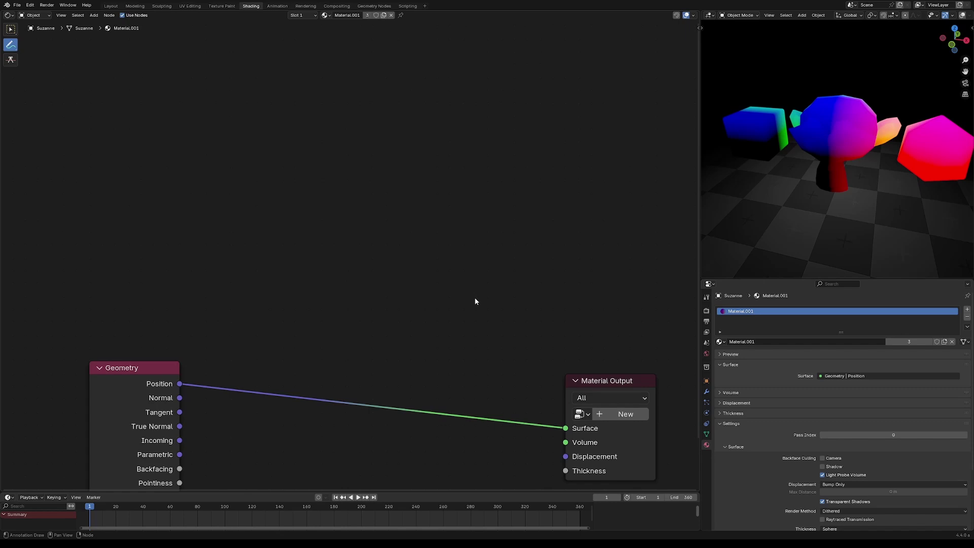
Annotate a circular object, a triangular camera marker and an arrow running from the camera through the circle
left_click_drag(416, 221, 493, 208)
mouse_move(314, 199)
left_mouse_down()
mouse_move(314, 217)
mouse_move(314, 199)
mouse_move(450, 198)
mouse_move(445, 204)
left_mouse_up()
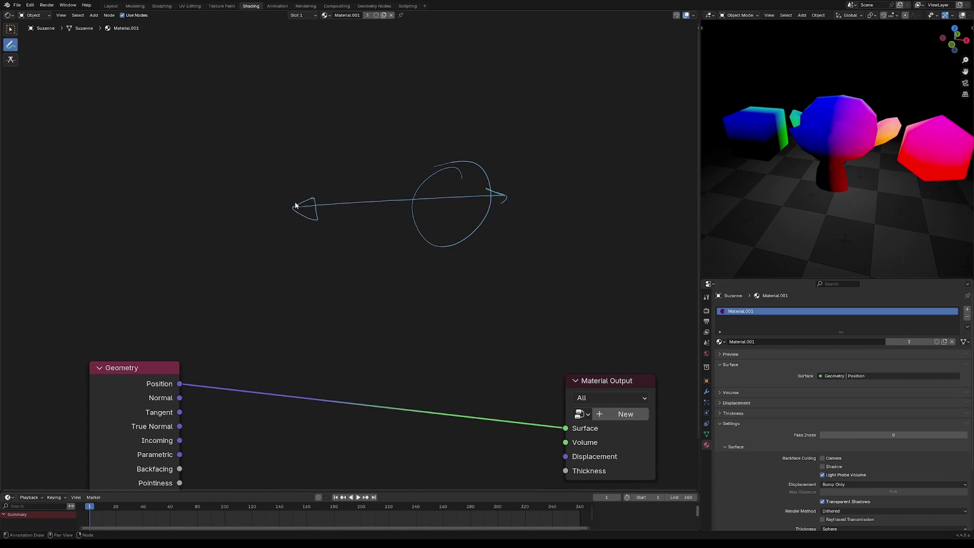
left_click_drag(294, 203, 293, 202)
left_click_drag(321, 169, 366, 162)
Undo the ray arrow and the trial strokes drawn around the camera marker and the circle
key("ctrl+z")
key("ctrl+z")
left_click_drag(408, 191, 424, 205)
key("ctrl+z")
left_click_drag(298, 211, 307, 215)
key("ctrl+z")
left_click_drag(298, 209, 311, 199)
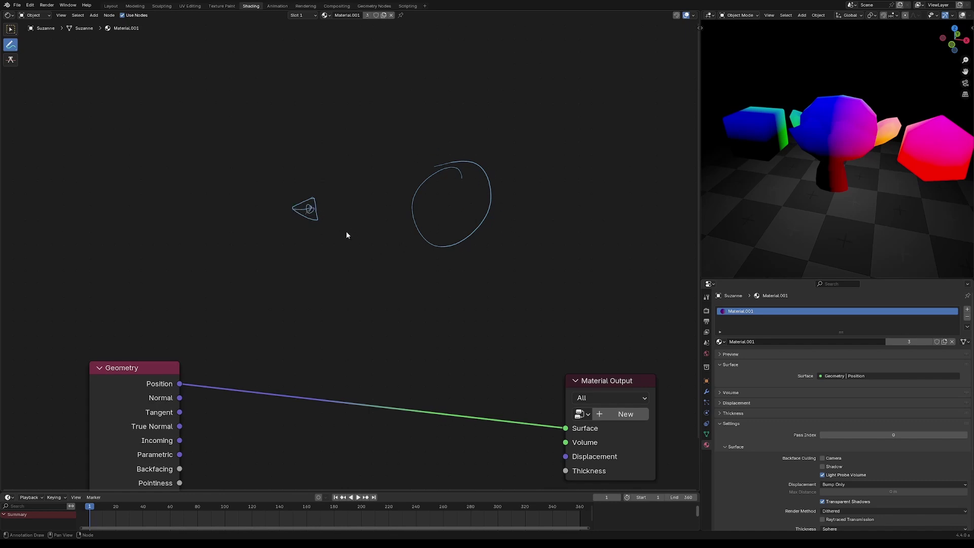
key("ctrl+z")
Sketch a chain of short arrows from the camera marker to the circle, plus a small square with arrows crossing its corner
mouse_move(313, 207)
left_mouse_down()
mouse_move(394, 203)
mouse_move(417, 189)
left_mouse_up()
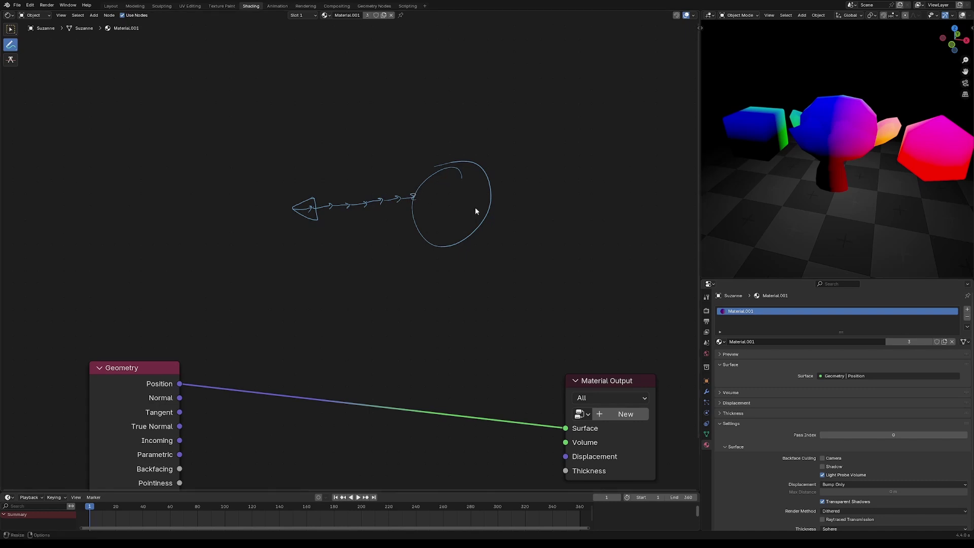
mouse_move(356, 91)
left_mouse_down()
mouse_move(346, 120)
mouse_move(400, 91)
left_mouse_up()
mouse_move(333, 92)
left_mouse_down()
mouse_move(363, 129)
mouse_move(341, 109)
left_mouse_up()
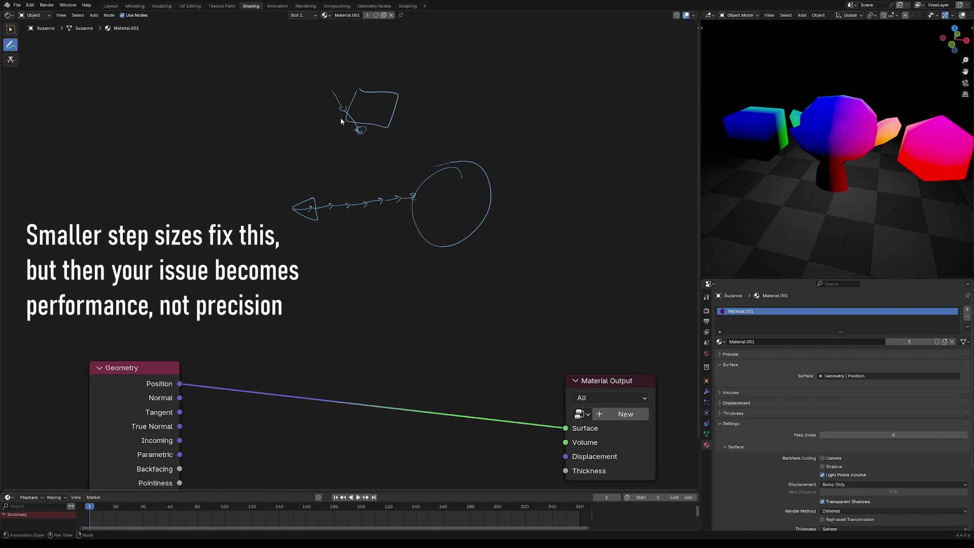
mouse_move(339, 96)
left_mouse_down()
mouse_move(362, 136)
mouse_move(355, 121)
left_mouse_up()
Undo the arrows at the square's corner, the square and the chain of short arrows
key("ctrl+z")
key("ctrl+z")
key("ctrl+z")
key("ctrl+z")
key("ctrl+z")
key("ctrl+z")
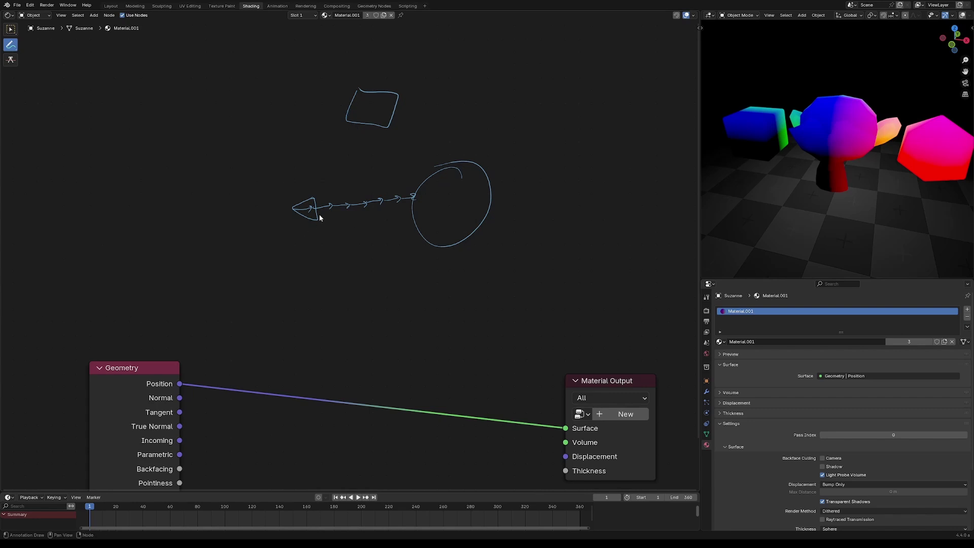
key("ctrl+z")
key("ctrl+z")
key("ctrl+z")
key("ctrl+z")
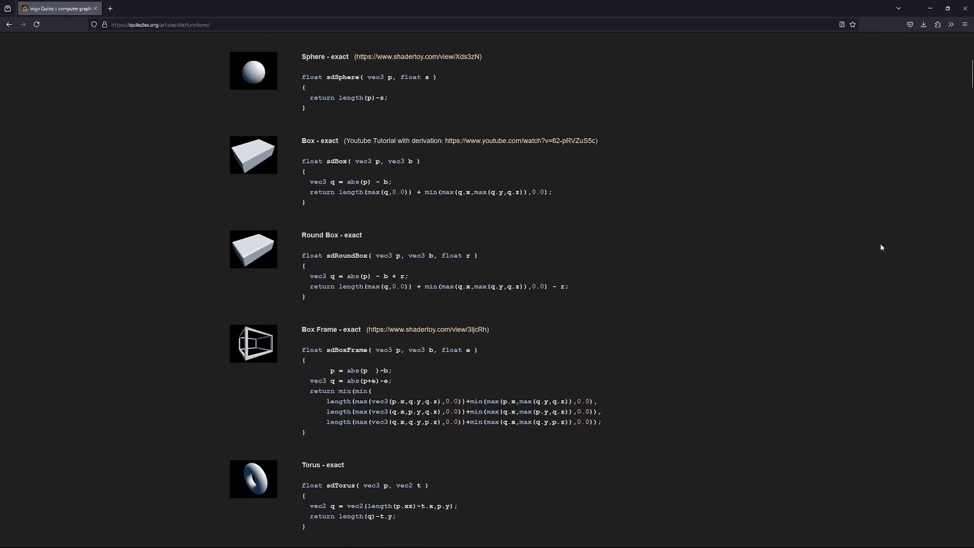
Switch to the browser and look through the 3D primitive distance functions in the iquilezles.org article
scroll(881, 247, "down", 10)
scroll(880, 247, "down", 10)
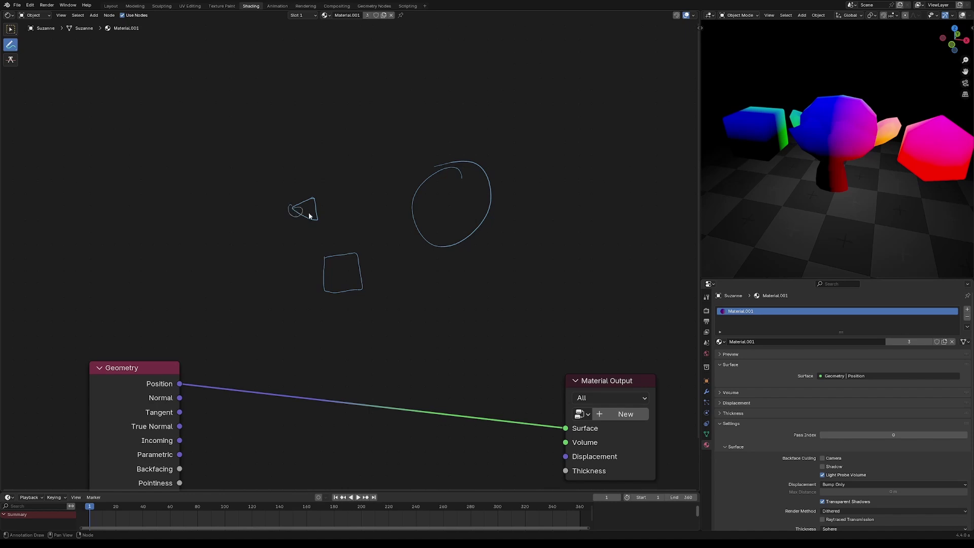
Sketch distance strokes around the camera marker, undo the last ones, and draw a ray step towards the circle
mouse_move(310, 261)
left_mouse_down()
mouse_move(348, 206)
mouse_move(263, 223)
mouse_move(321, 247)
left_mouse_up()
left_click_drag(292, 197, 292, 170)
left_click_drag(300, 221, 300, 238)
key("ctrl+z")
key("ctrl+z")
left_click_drag(293, 207, 341, 193)
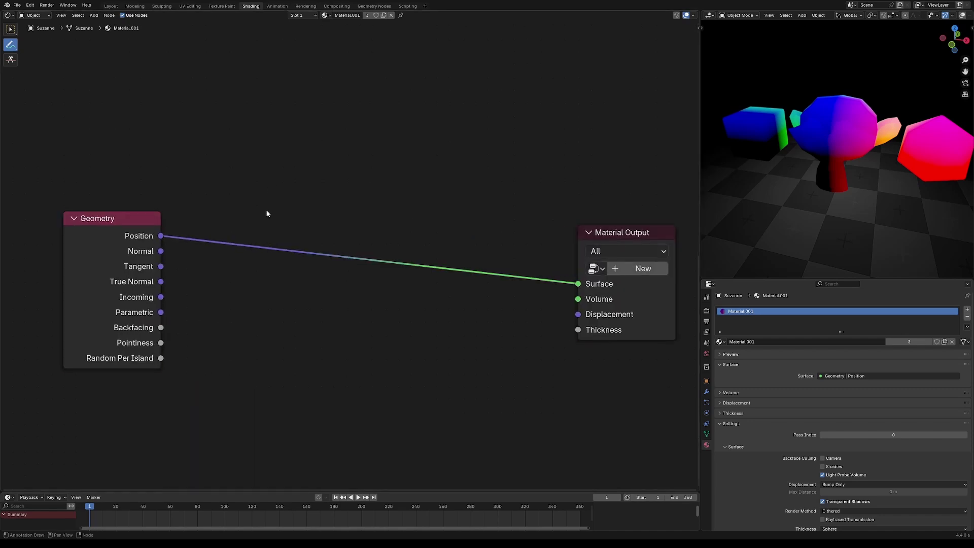
Add a Repeat zone above the Geometry and Material Output nodes
key("shift+a")
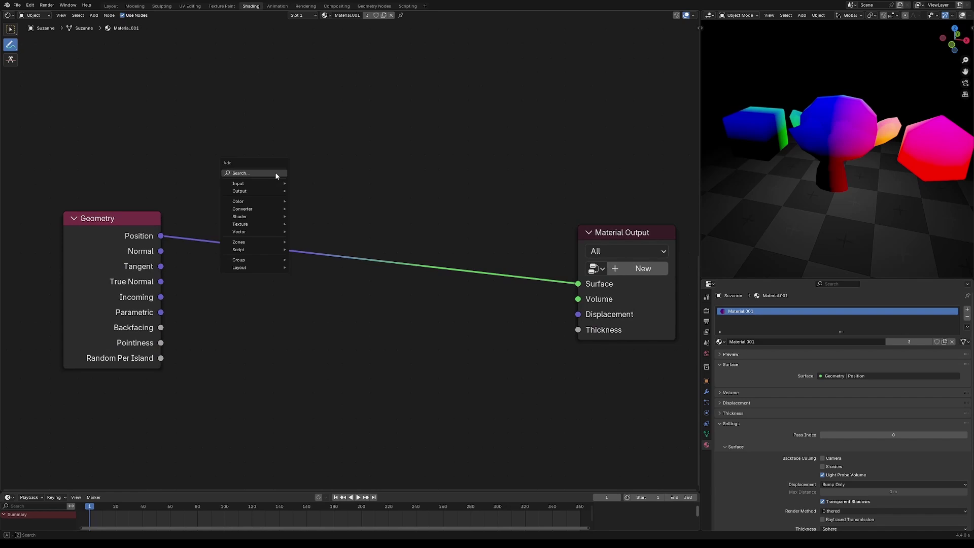
type("re")
key("Return")
left_click(306, 76)
middle_click_drag(323, 154, 305, 252)
Change the new Repeat zone's item to the Vector socket type
key("a")
key("a")
key("n")
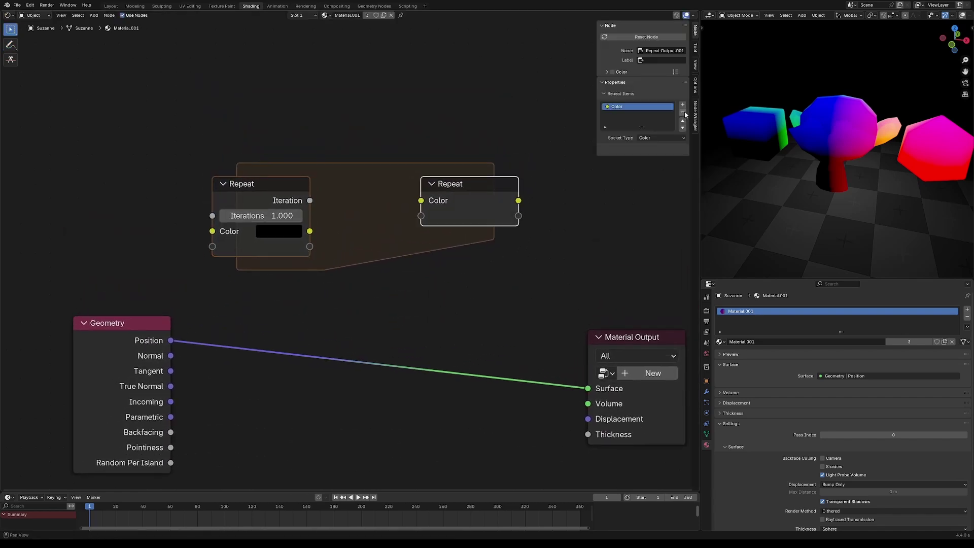
left_click(659, 133)
left_click(659, 136)
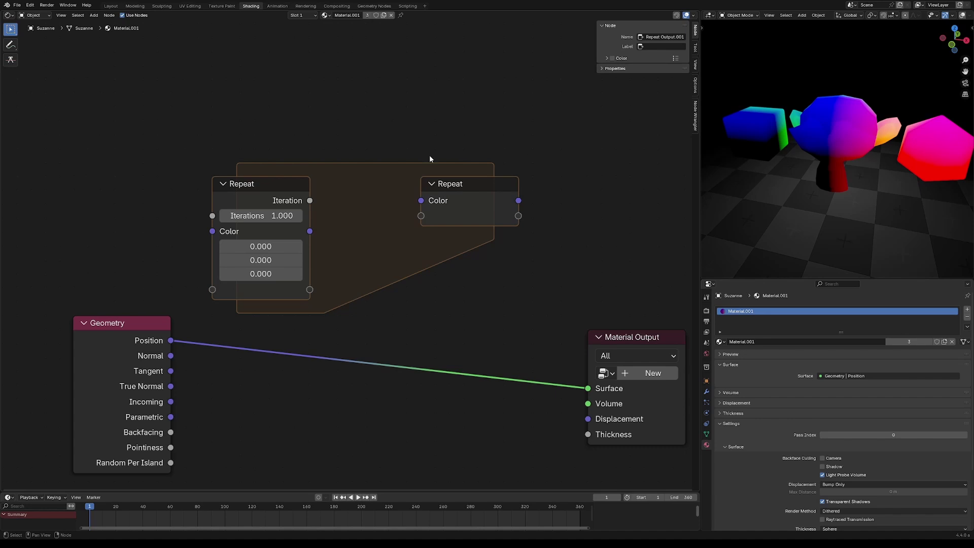
left_click_drag(212, 231, 186, 248)
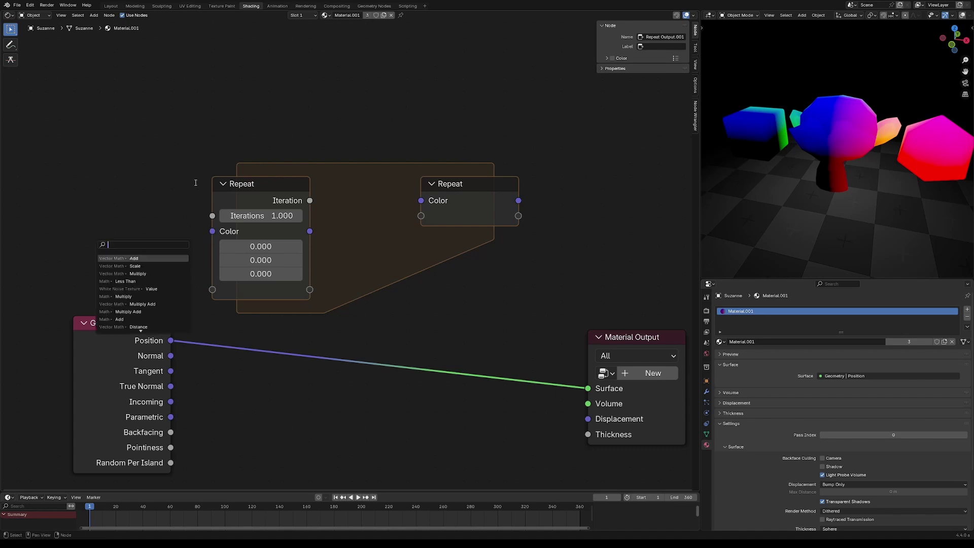
key("Escape")
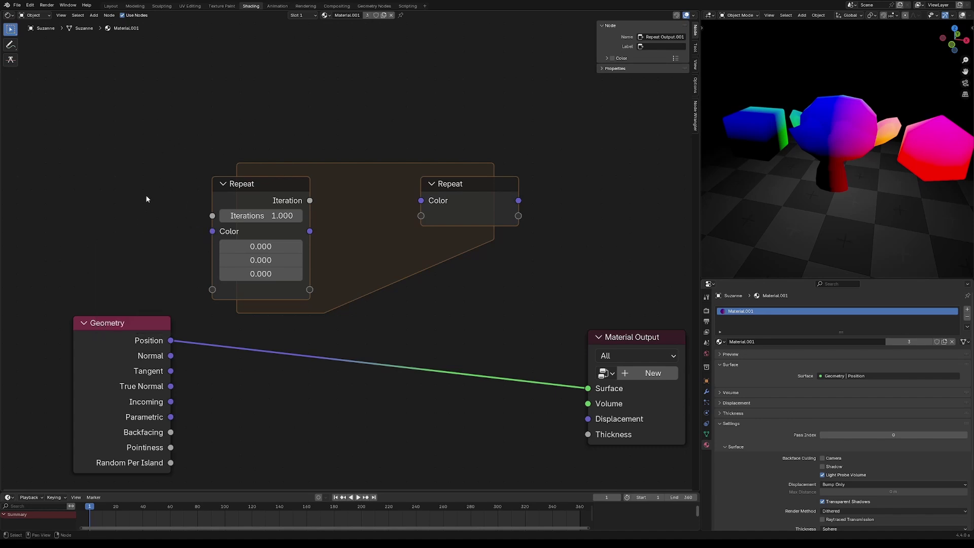
Rename the zone's repeat item to "ro" and move the Repeat zone farther above the Geometry node
middle_click_drag(319, 196, 312, 240)
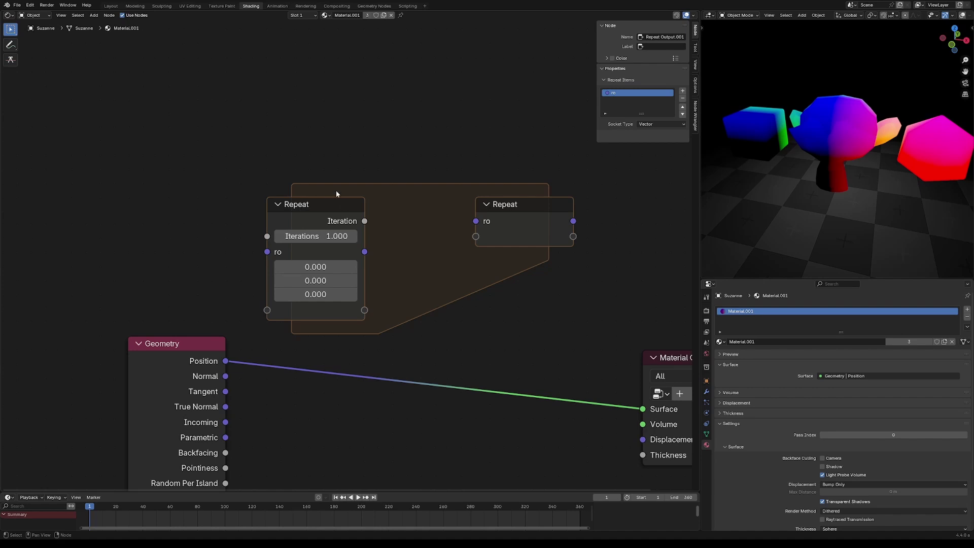
key("g")
left_click(535, 178)
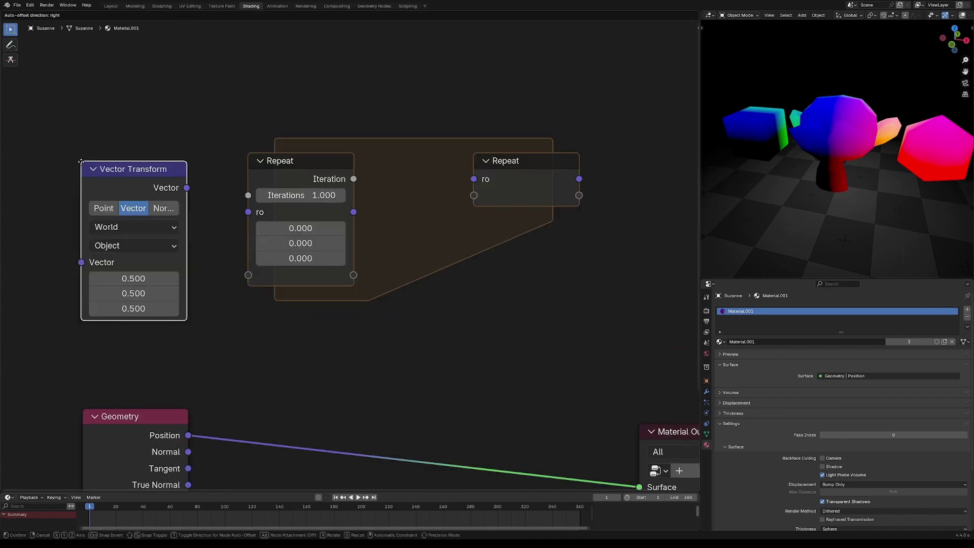
Place a Vector Transform node before the Repeat zone and set its type to Point
left_click(67, 153)
left_click(94, 201)
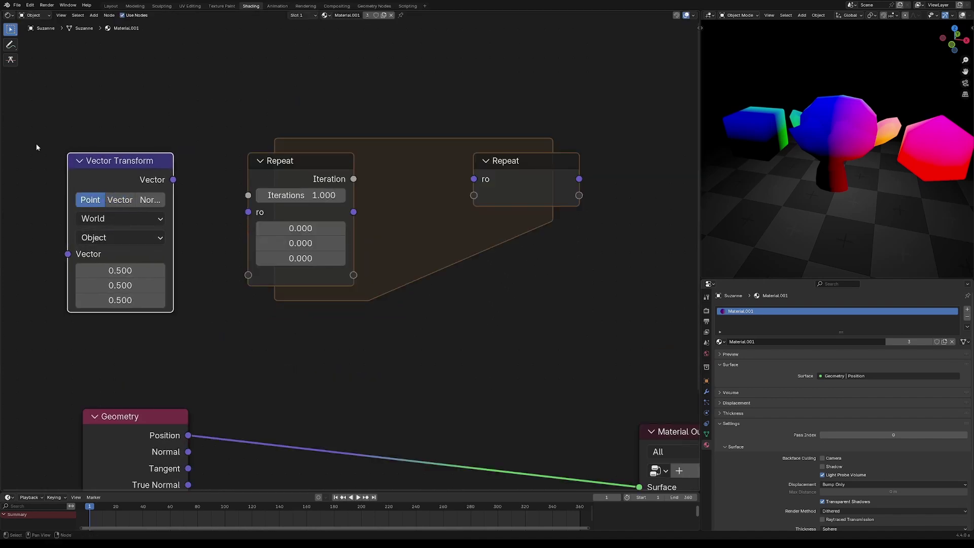
Zero the Vector Transform's vector, convert it from Camera to World space, and feed the result into the Repeat zone's ro input
left_click_drag(126, 277, 149, 299)
type("0")
key("Return")
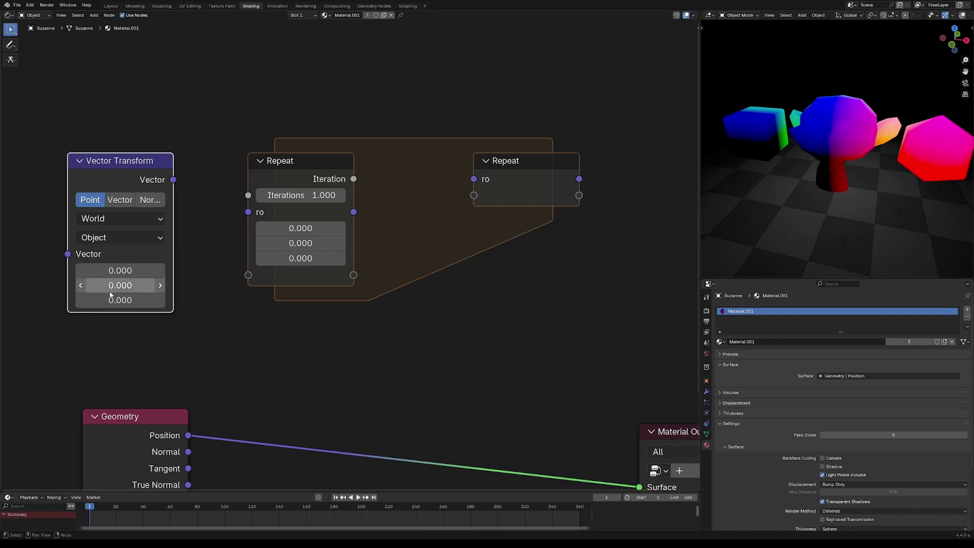
left_click(120, 213)
key("c")
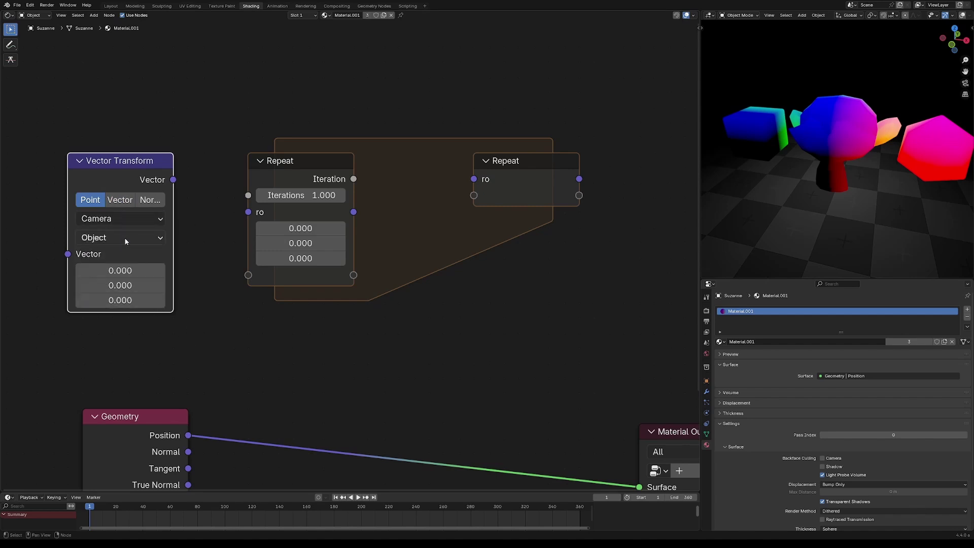
left_click(125, 239)
key("w")
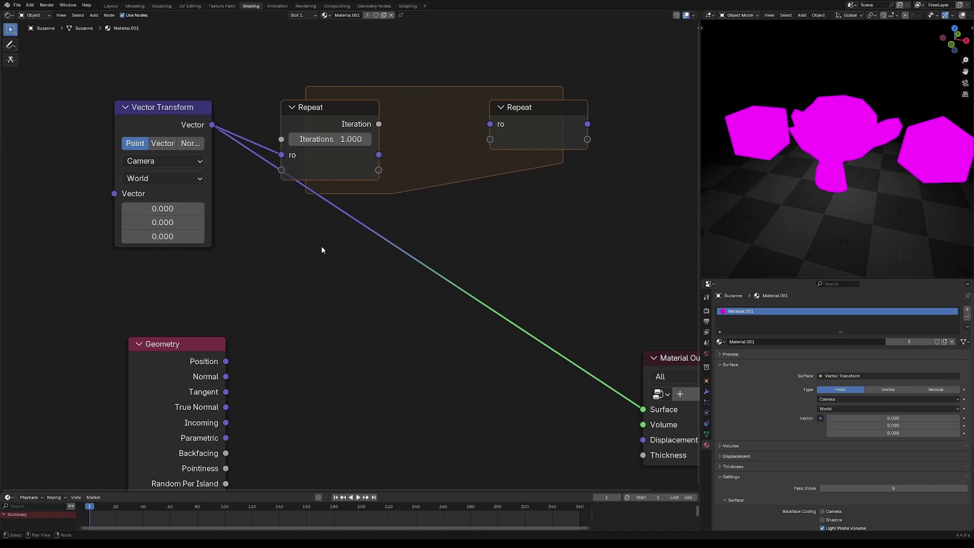
Align the Geometry node beneath Vector Transform and scale its Incoming vector by -1 with a new Scale node
scroll(321, 245, "down", 2)
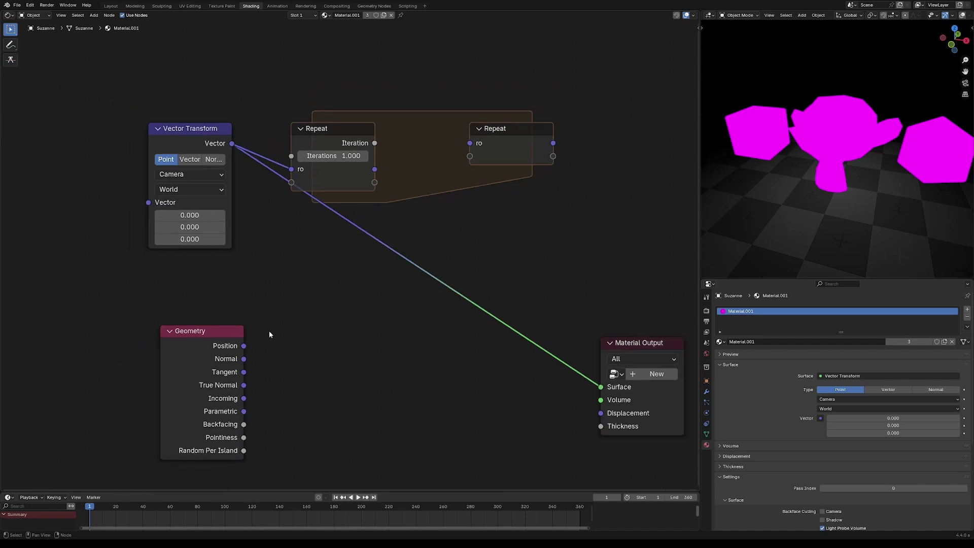
left_click_drag(225, 347, 213, 309)
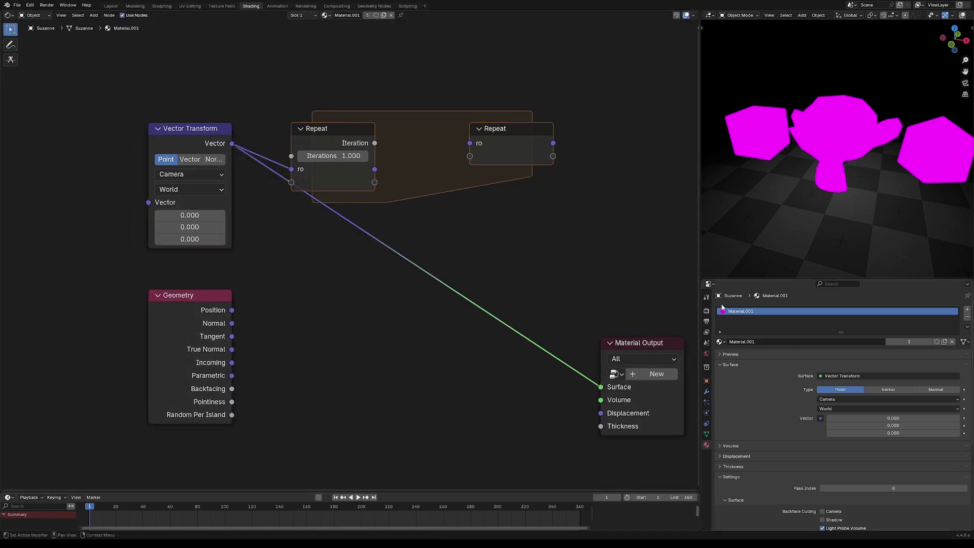
left_click_drag(232, 362, 310, 356)
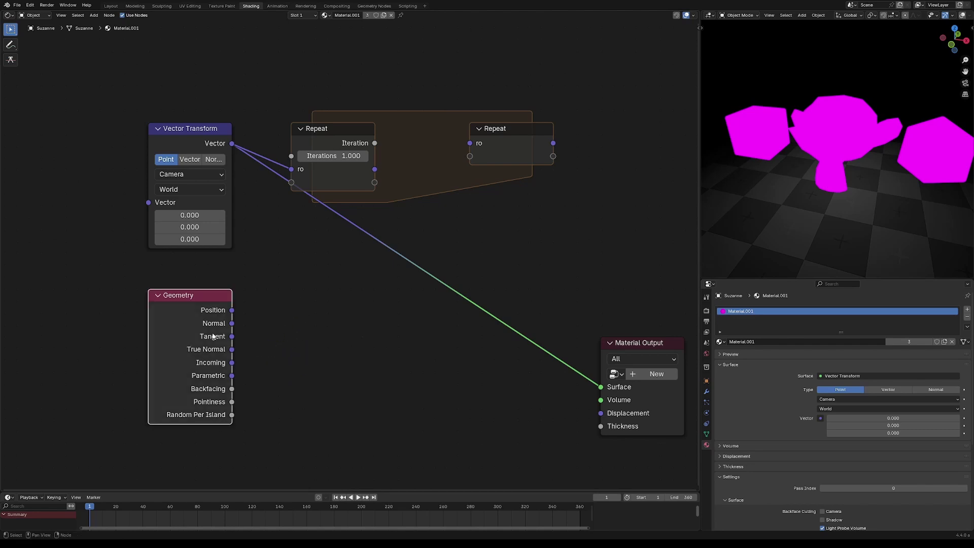
left_click_drag(232, 362, 258, 355)
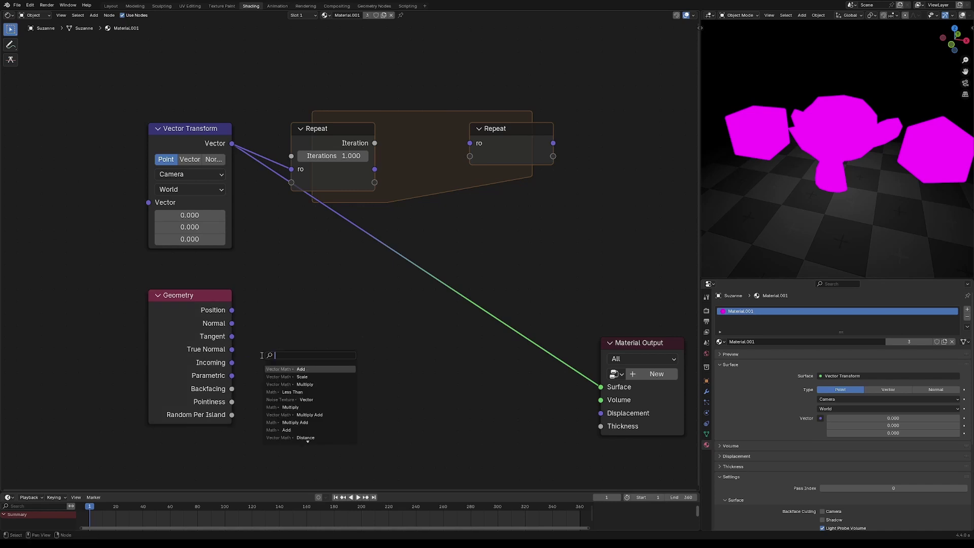
type("sca")
key("Return")
left_click(291, 362)
left_click(287, 387)
type("-1")
key("Return")
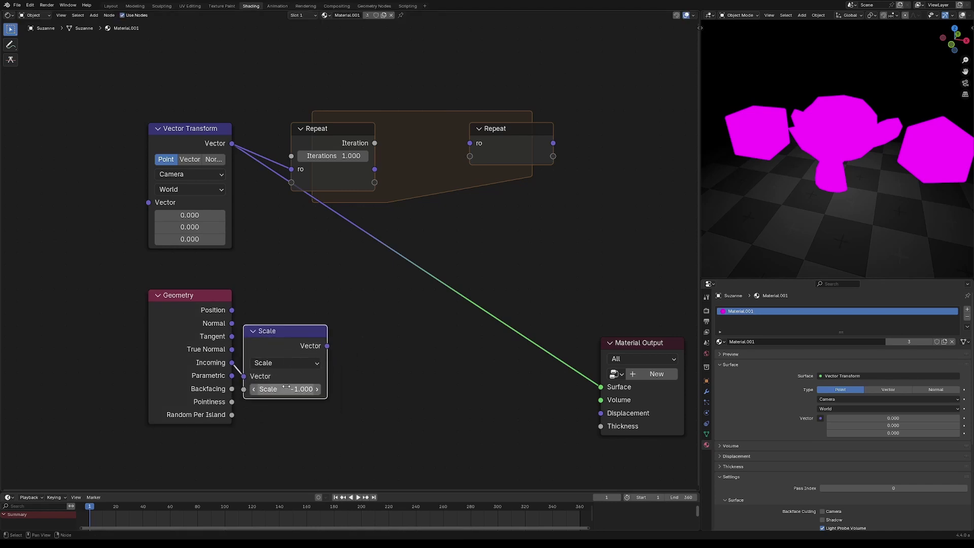
Line up the Scale node beside Geometry and preview its output on the material surface from another viewing angle
left_click_drag(290, 378, 290, 342)
left_click(296, 300, "ctrl+shift")
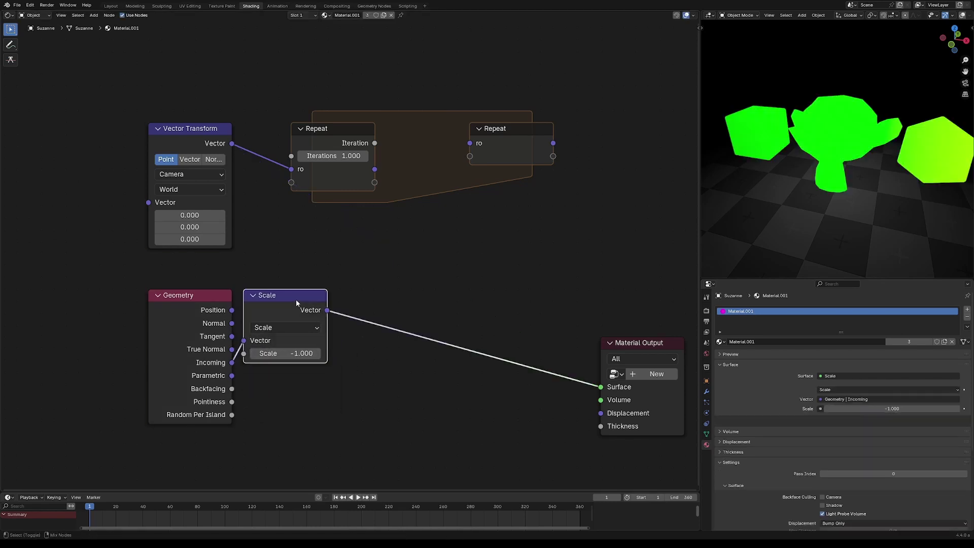
middle_click_drag(845, 152, 805, 201)
scroll(805, 201, "up", 2)
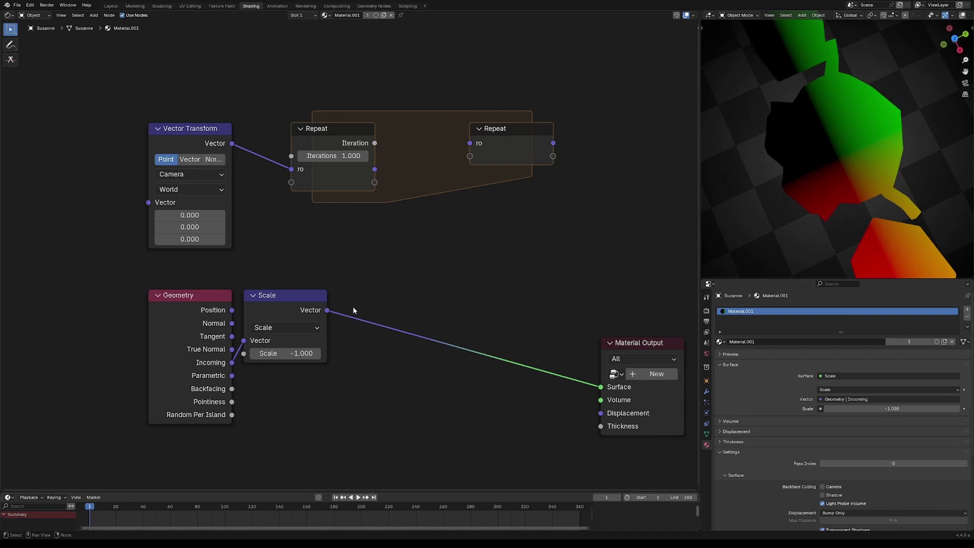
Add a Length node feeding a Subtract node with value 0.5, and place both just above the Repeat zone
left_click_drag(327, 310, 393, 260)
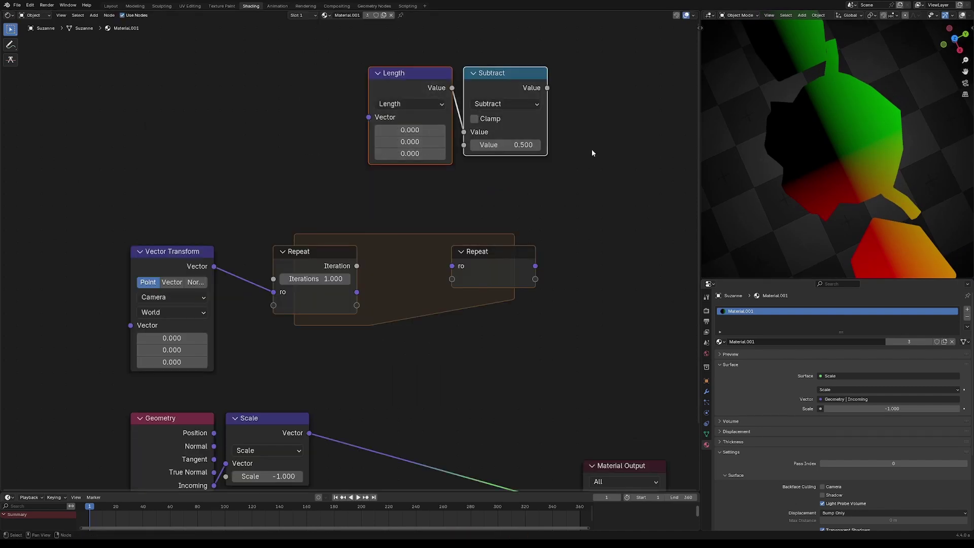
key("g")
left_click(535, 184)
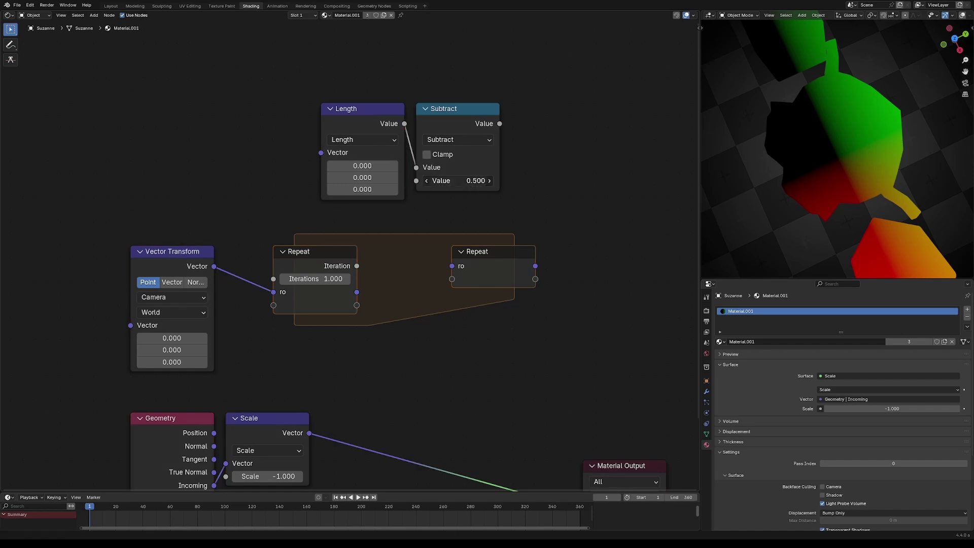
Group the Length and Subtract nodes, exposing the Length vector as input and the Subtract value as output
left_click_drag(282, 88, 530, 183)
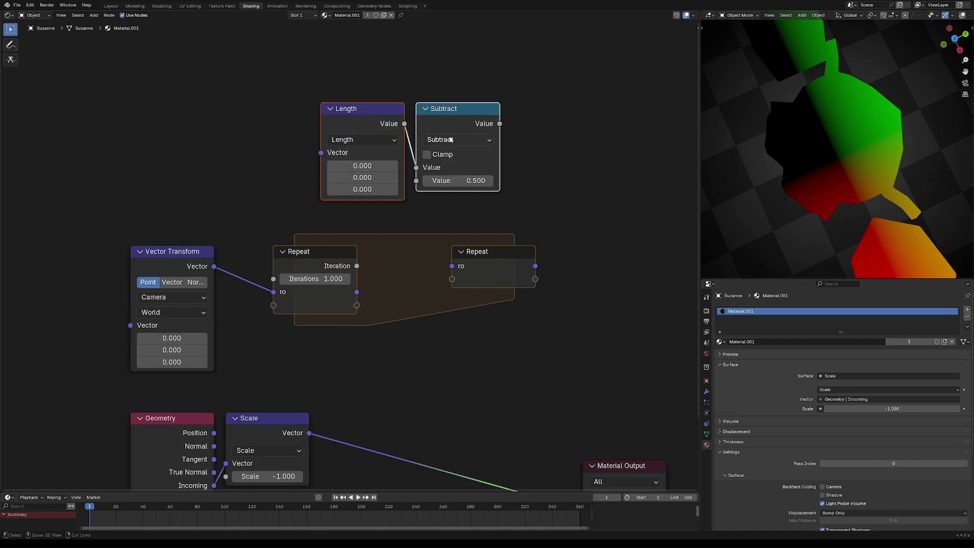
key("ctrl+g")
left_click_drag(302, 306, 263, 276)
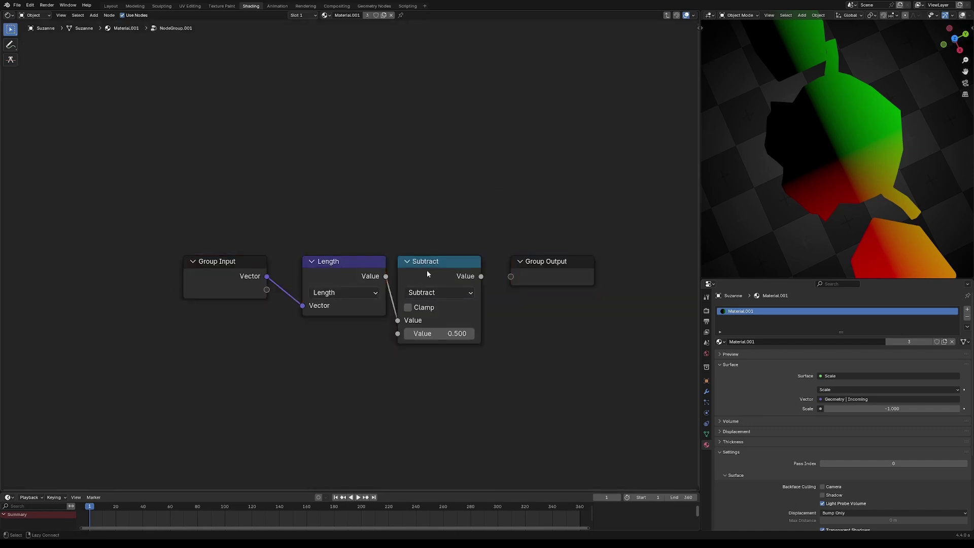
left_click_drag(480, 276, 510, 276)
key("Tab")
Rename the new node group to SDF
double_click(419, 145)
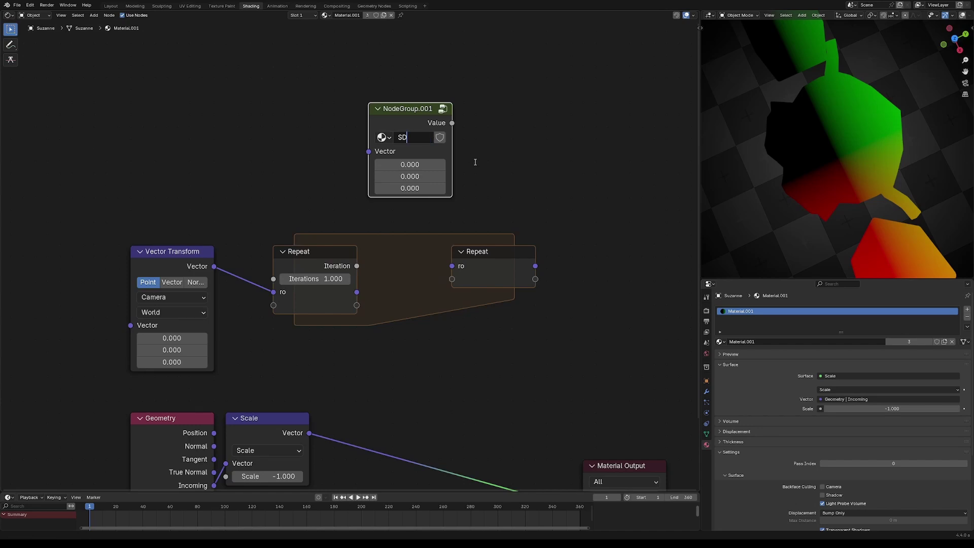
type("SDF")
key("Return")
Move the Repeat input node beside Vector Transform, feed its ro output into the SDF group, and place the group inside the zone
middle_click_drag(346, 321, 343, 284)
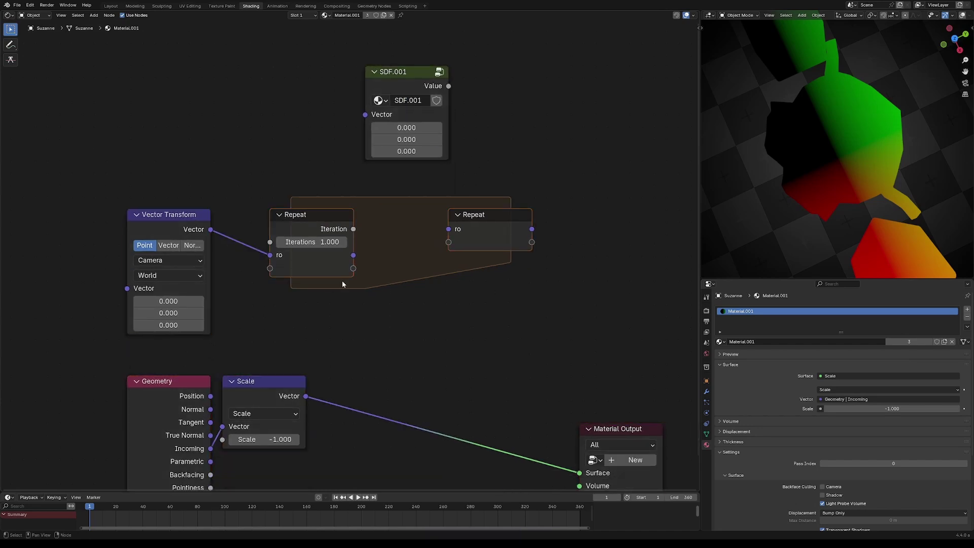
left_click_drag(306, 229, 259, 229)
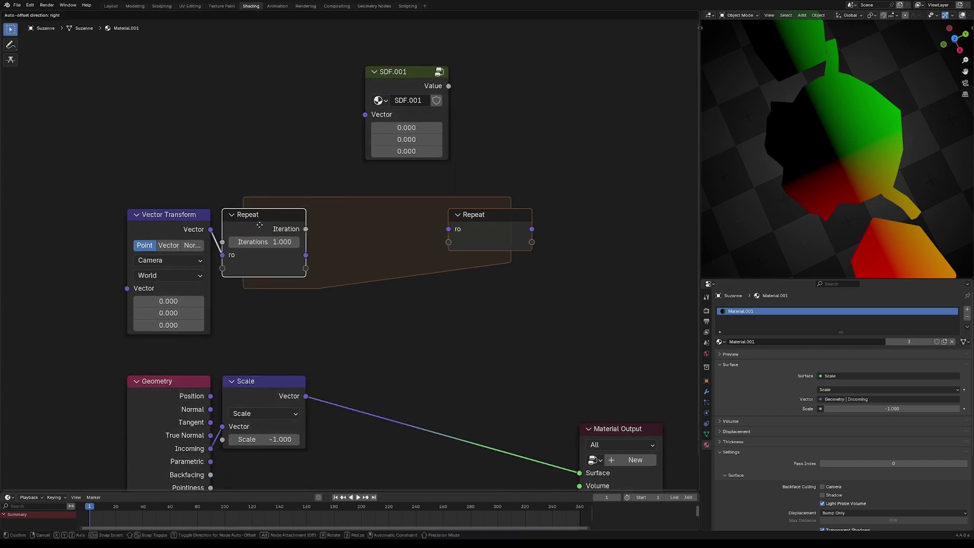
left_click_drag(305, 255, 364, 114)
left_click_drag(399, 77, 355, 225)
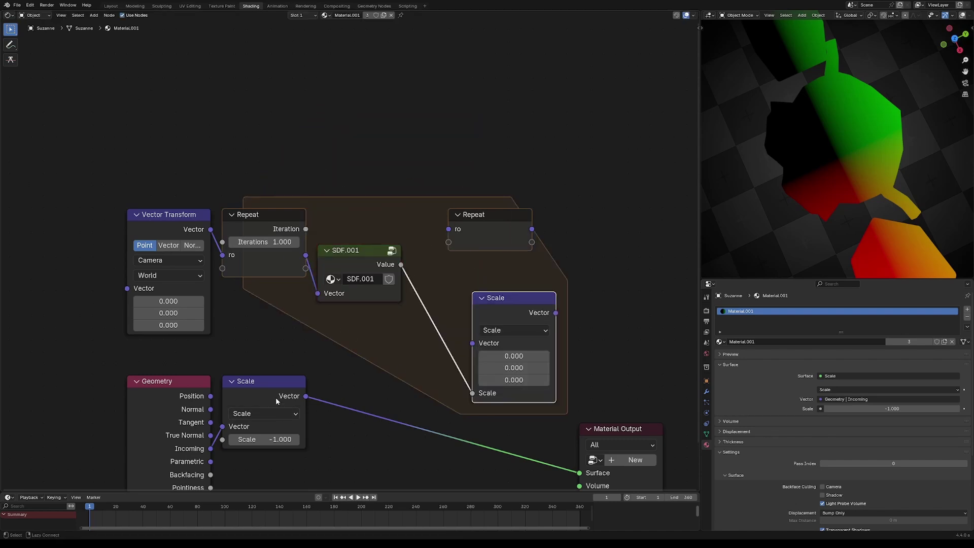
Scale the inverted Incoming vector by the SDF value inside the zone, making room before the Repeat output node
right_click_drag(276, 400, 535, 342, "alt")
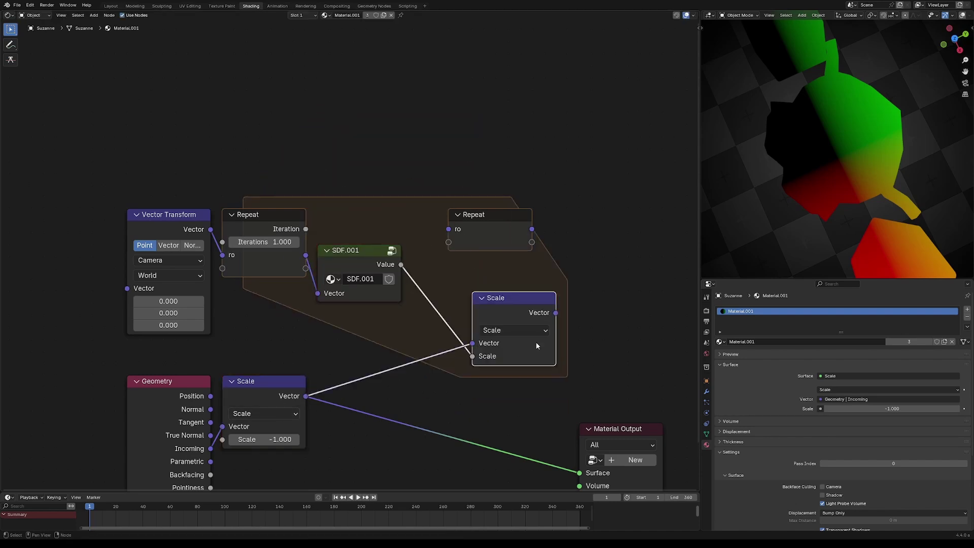
left_click_drag(506, 303, 455, 260)
left_click_drag(511, 219, 653, 220)
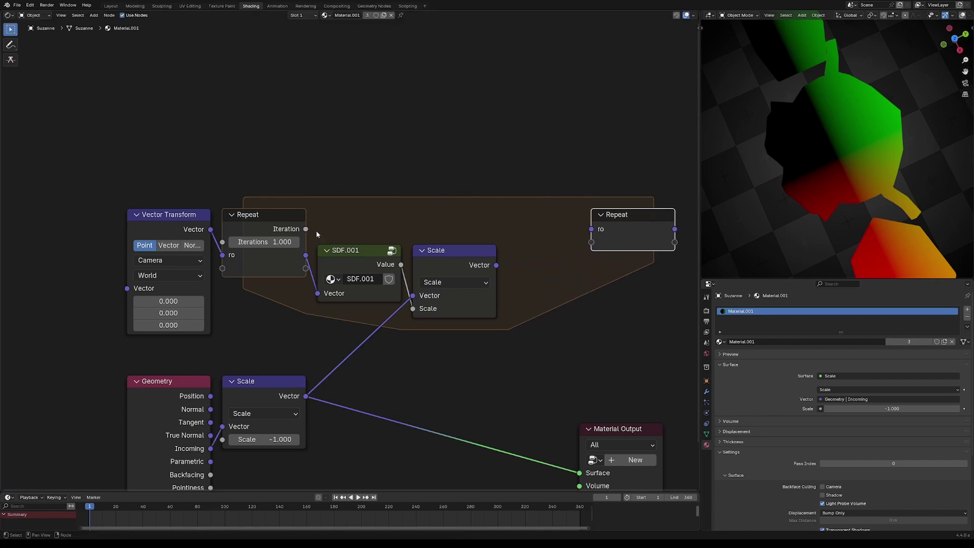
Add the scaled vector to the zone's incoming ro with an Add node and feed the sum into the Repeat output's ro
left_click_drag(498, 265, 540, 266)
type("ad")
key("Return")
left_click(522, 263)
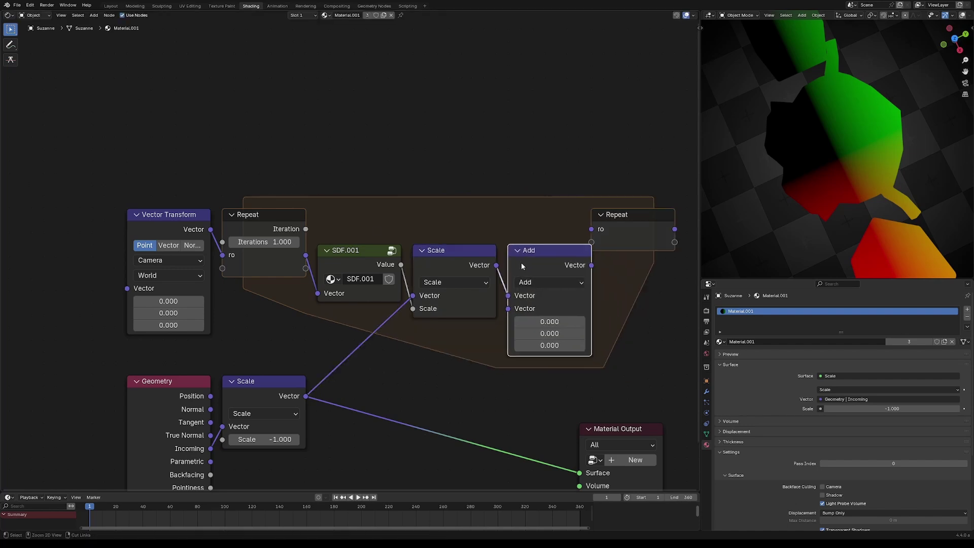
left_click(643, 224)
left_click_drag(643, 226, 671, 227)
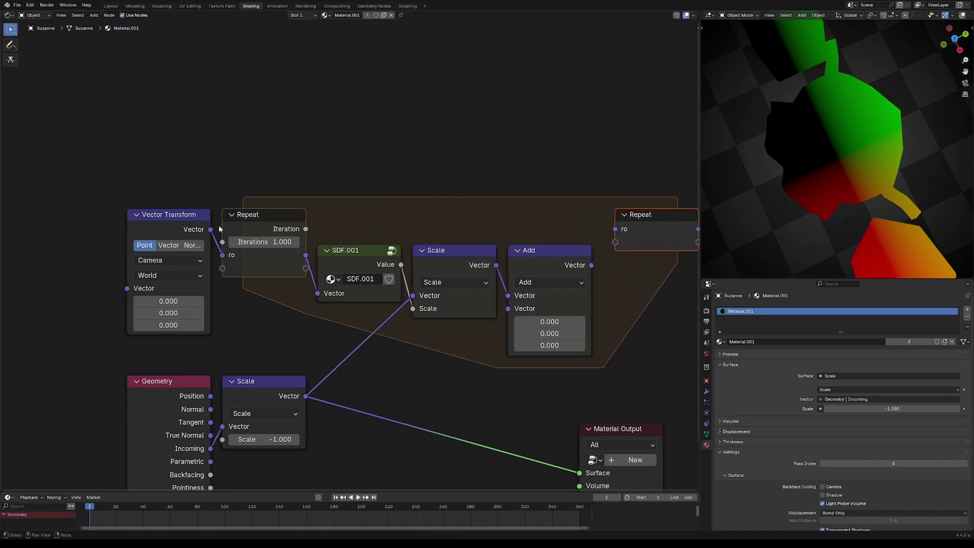
left_click_drag(306, 255, 508, 309)
mouse_move(536, 257)
left_mouse_down()
mouse_move(615, 229)
mouse_move(642, 232)
mouse_move(636, 250)
left_mouse_up()
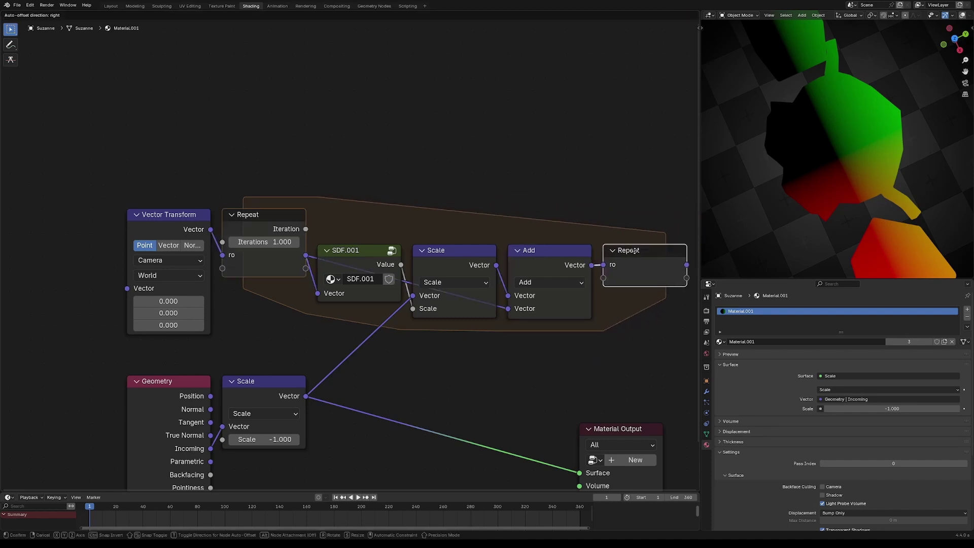
left_click_drag(635, 251, 636, 250)
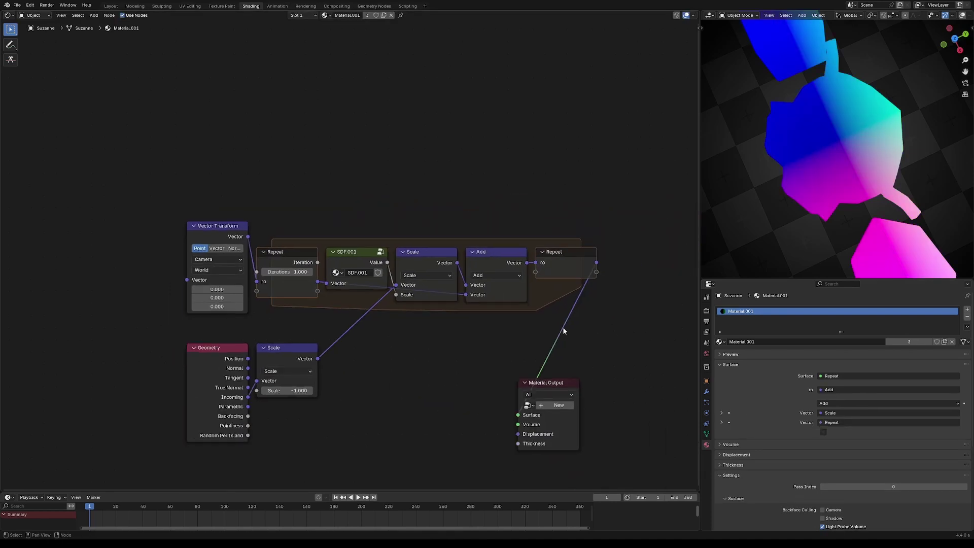
Increase the Repeat zone's iteration count and inspect the ray-marched result on the monkey head
middle_click_drag(564, 327, 543, 258)
middle_click_drag(802, 163, 837, 198)
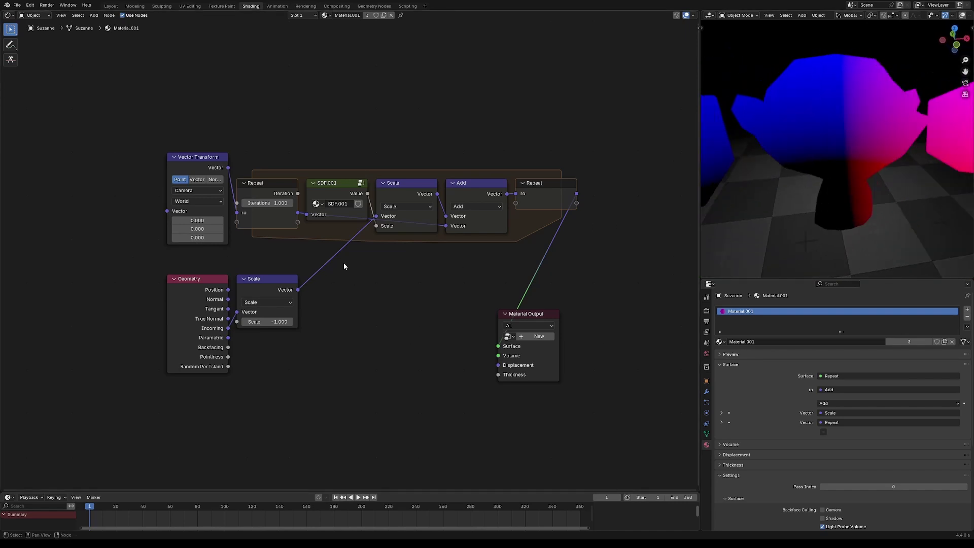
scroll(344, 265, "up", 1)
left_click_drag(261, 199, 300, 199)
middle_click_drag(811, 162, 862, 182)
Inside the SDF group, use Distance instead of Length and set its second vector to 0.5 on all axes
key("Tab")
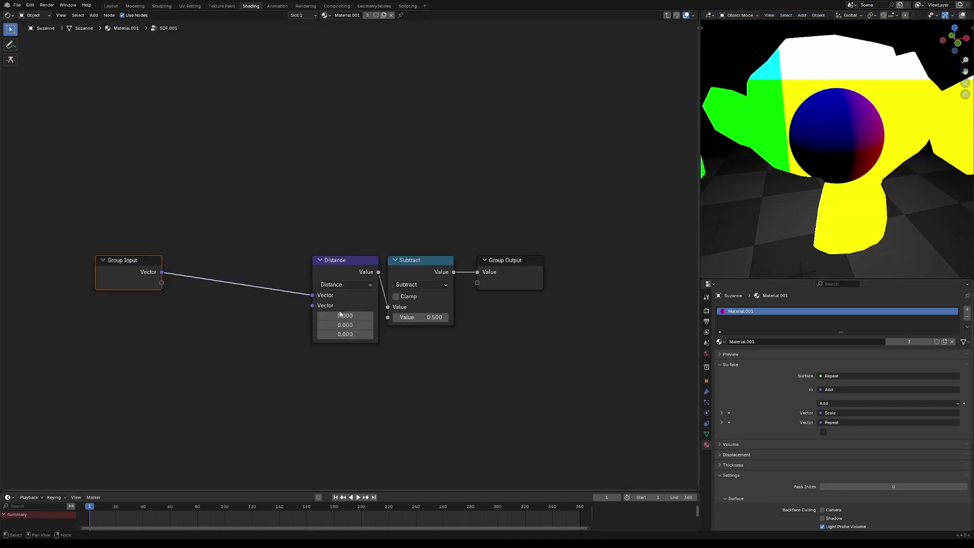
left_click(344, 315)
type(".5")
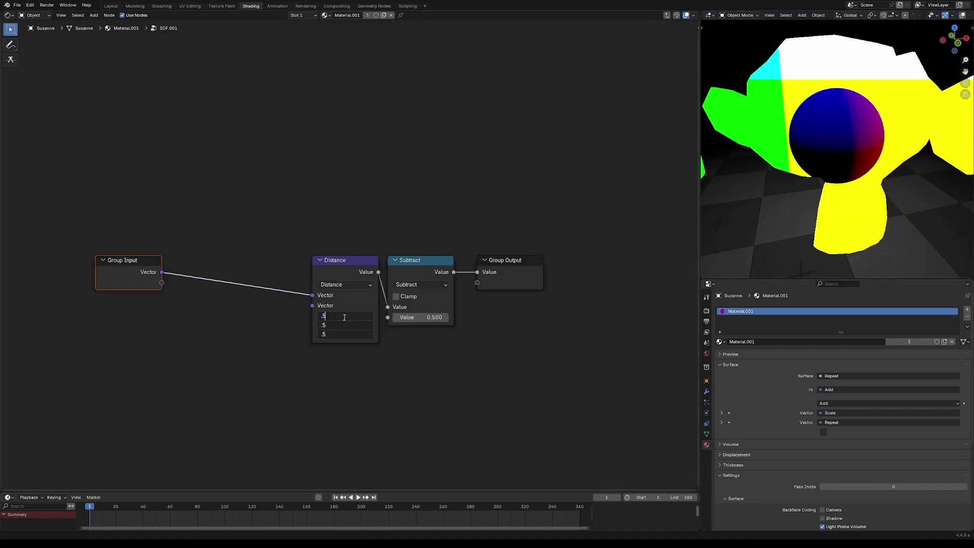
key("Return")
key("shift+a")
type("fra")
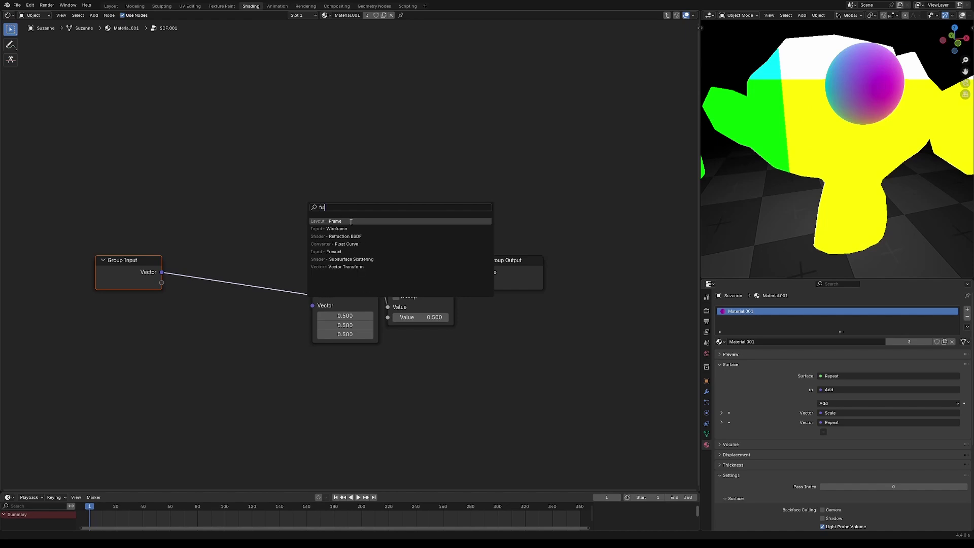
type("c")
key("Escape")
Insert a Fraction vector math node between the Group Input and the Distance node
left_click_drag(174, 273, 237, 274)
type("f")
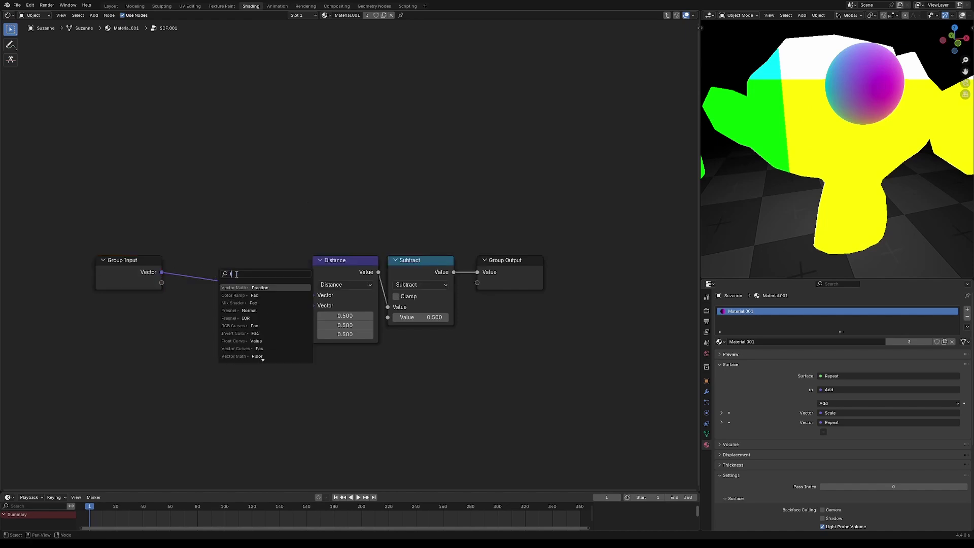
type("rac")
key("Return")
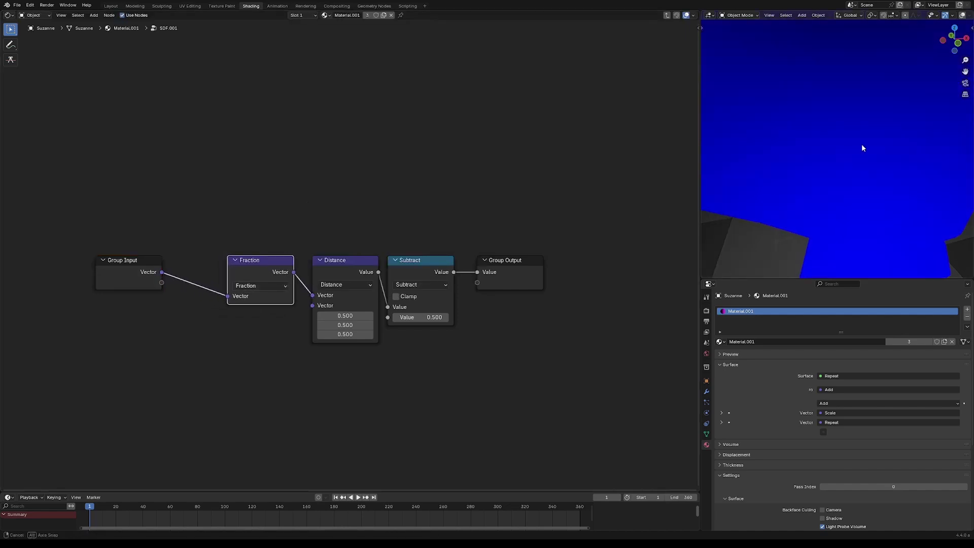
Set the Subtract node's value to 0.1 and inspect the repeated spheres from several angles
left_click(493, 308)
double_click(431, 315)
type(".1")
key("Return")
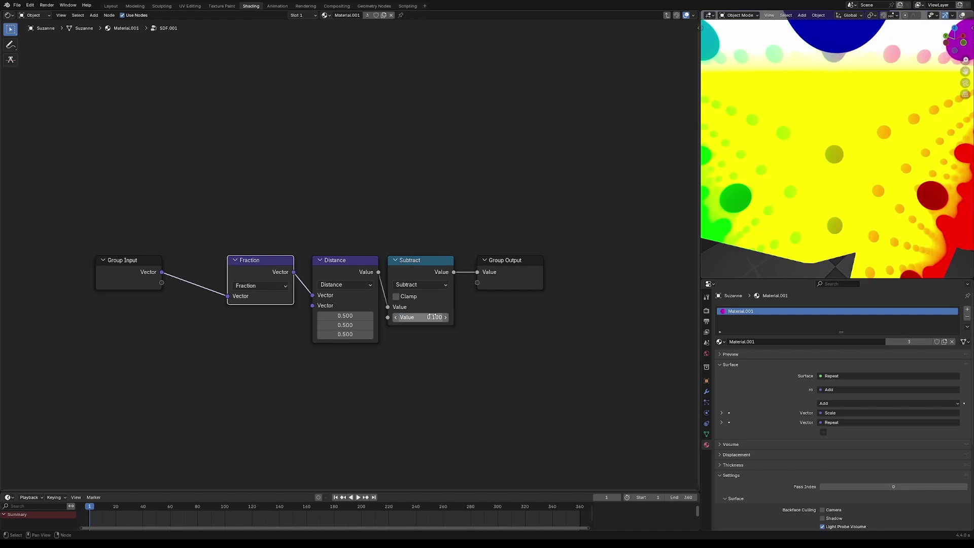
scroll(862, 155, "down", 6)
middle_click_drag(868, 155, 836, 168)
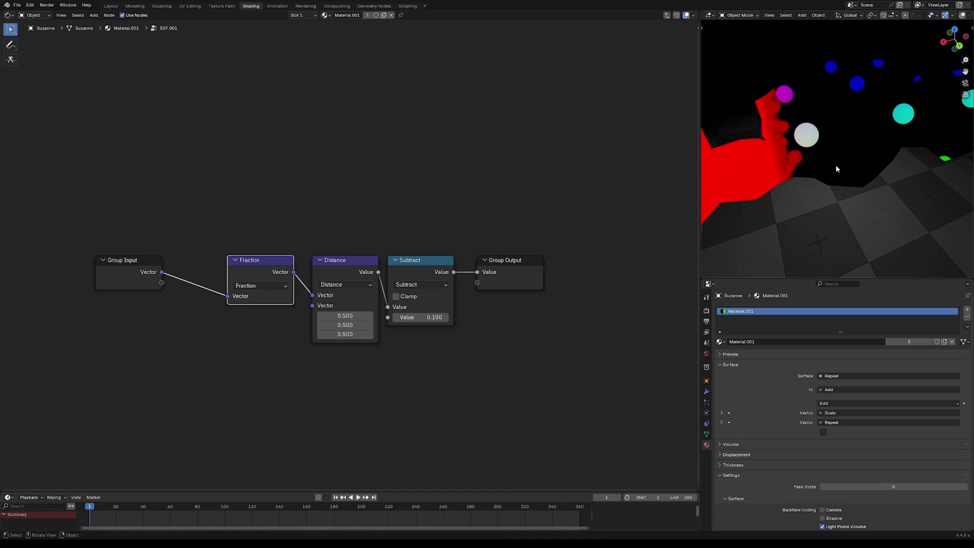
Add a Voronoi Texture above the chain, driven by the Group Input vector, and feed its Distance into the Subtract node
key("shift+a")
type("voro")
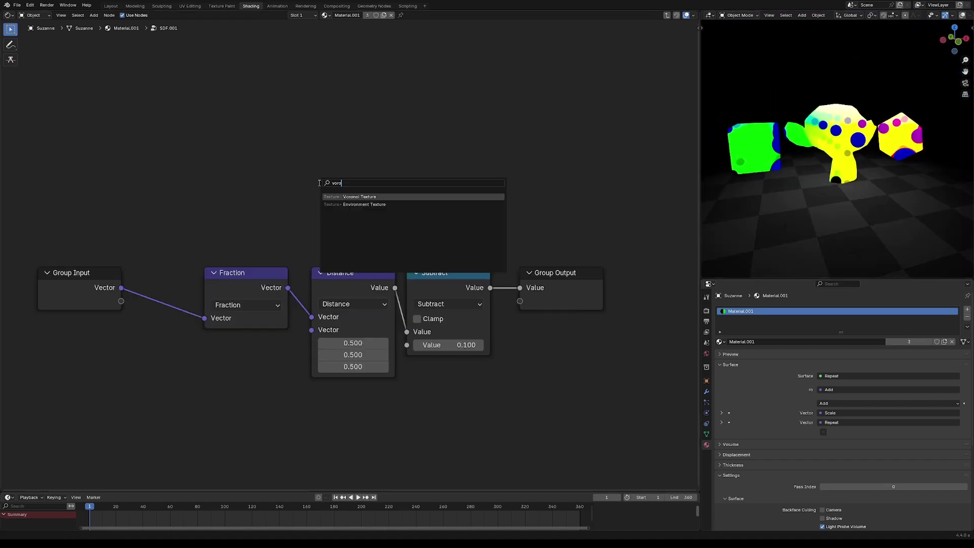
key("Return")
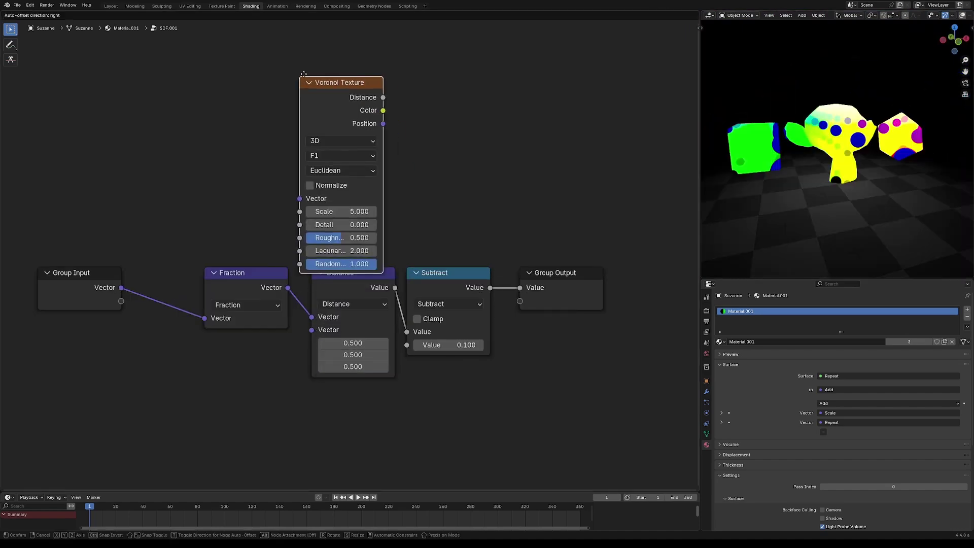
left_click(313, 53)
left_click_drag(122, 287, 311, 175)
left_click_drag(394, 73, 407, 331)
Delete the Fraction and Distance nodes and set the Voronoi Texture's scale to 1
left_click_drag(212, 368, 329, 294)
key("x")
double_click(362, 188)
type("1")
key("Return")
scroll(821, 175, "up", 4)
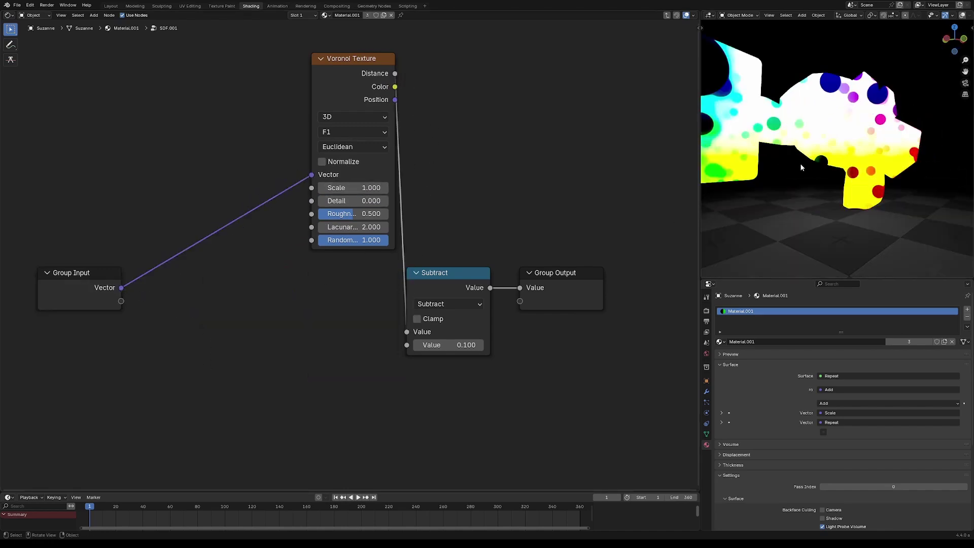
Try a Subtract value of 0.19 for larger spheres, restore 0.1, and inspect the spheres from several angles
middle_click_drag(801, 180, 906, 172)
middle_click_drag(906, 171, 888, 168)
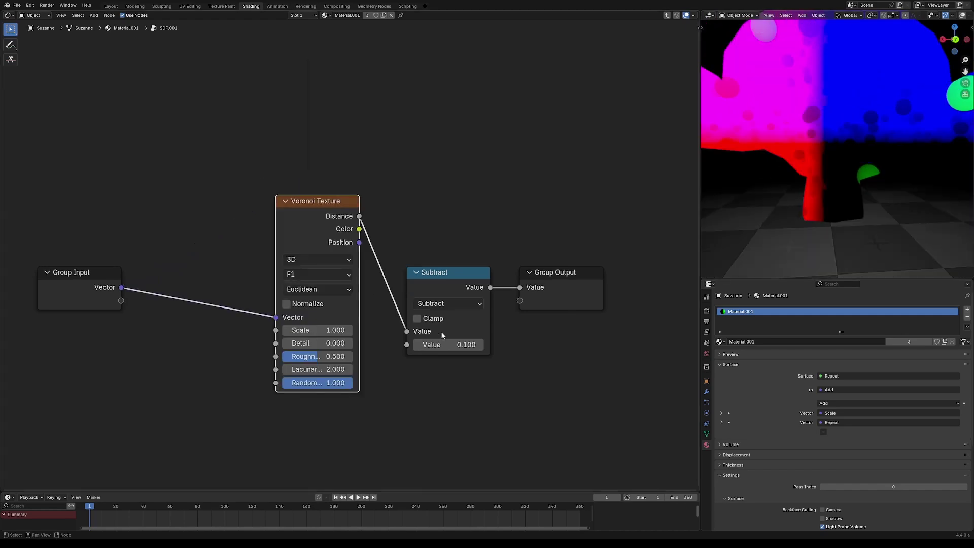
mouse_move(441, 344)
left_mouse_down()
mouse_move(475, 344)
mouse_move(436, 345)
mouse_move(451, 343)
left_mouse_up()
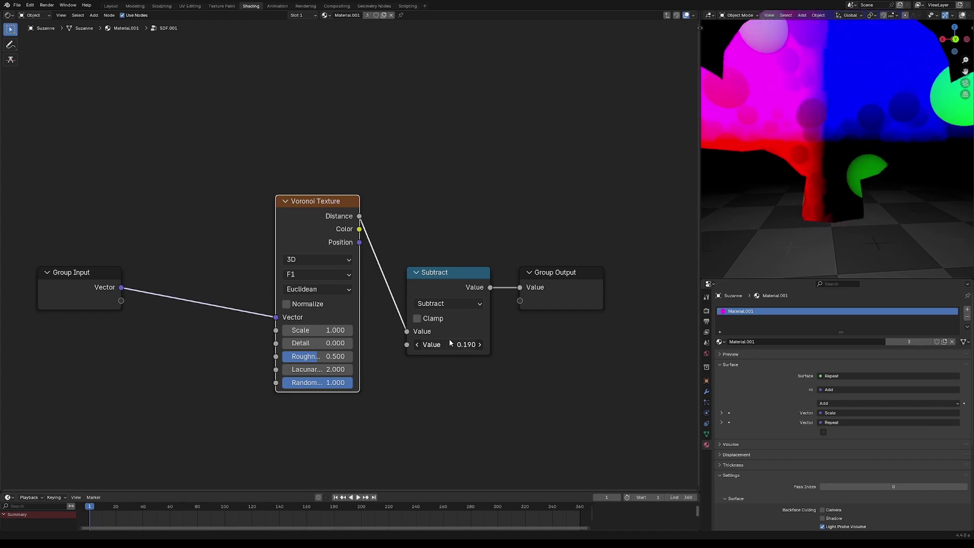
left_click_drag(449, 343, 439, 342)
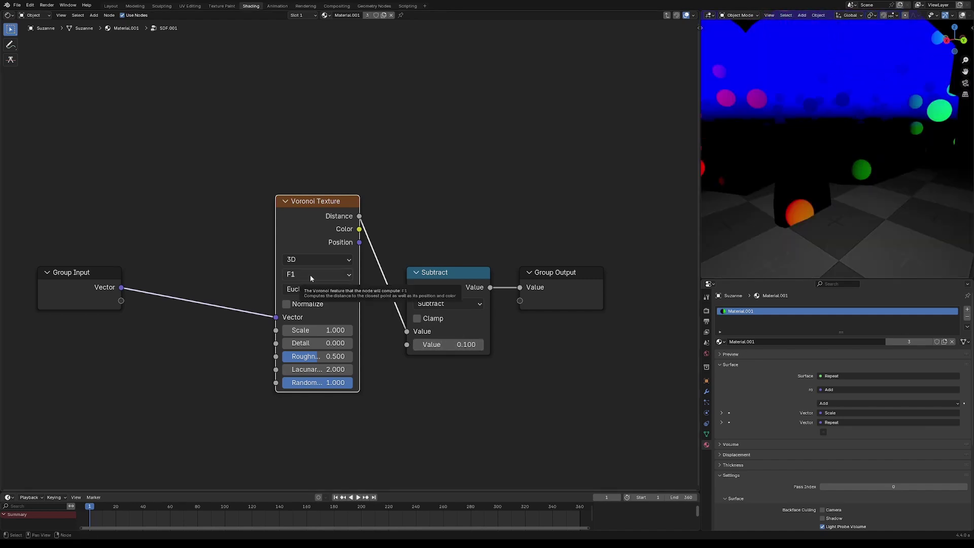
Switch the Voronoi Texture's feature to Distance to Edge and set the Subtract node's value to -0.01
left_click(311, 274)
left_click(315, 348)
mouse_move(842, 153)
middle_mouse_down()
mouse_move(827, 173)
mouse_move(838, 177)
mouse_move(868, 147)
mouse_move(956, 161)
mouse_move(914, 153)
mouse_move(958, 140)
mouse_move(741, 136)
middle_mouse_up()
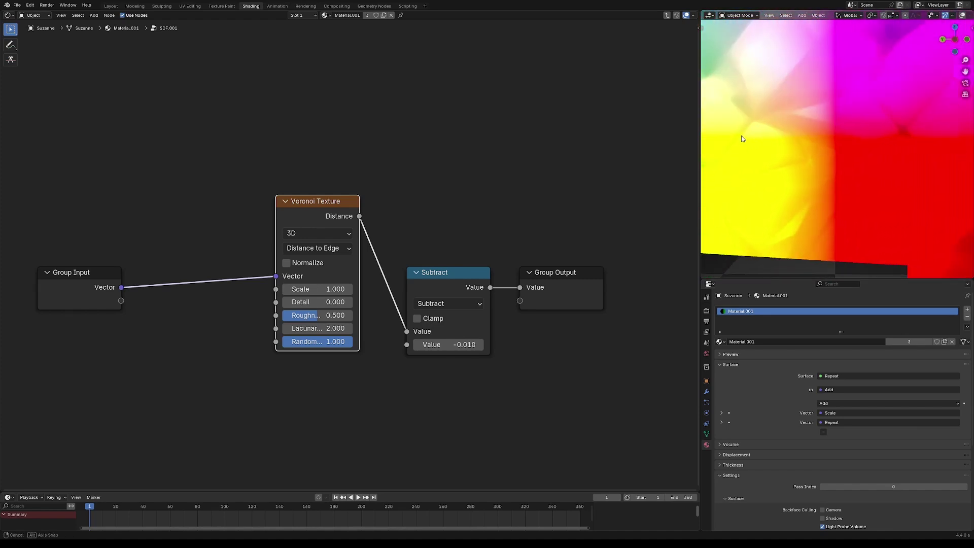
left_click(462, 343)
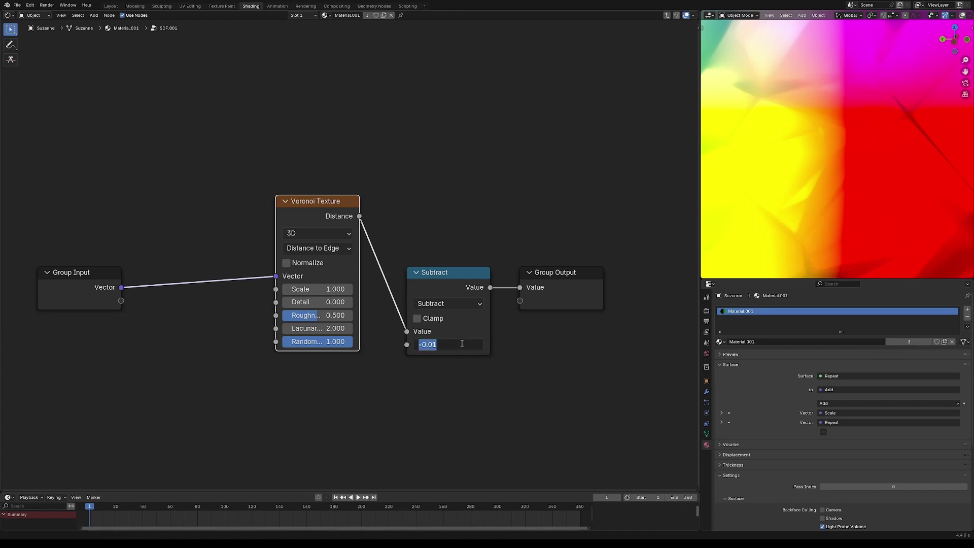
key("Return")
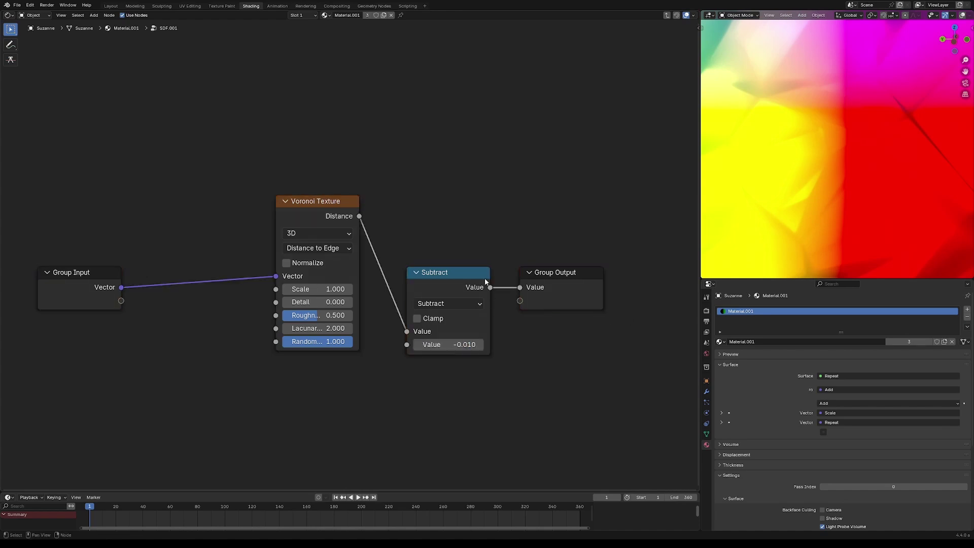
Reconnect the Voronoi Distance to the Subtract node's second input and set the first value to 0.3
key("g")
left_click(225, 268)
mouse_move(405, 331)
left_mouse_down()
mouse_move(409, 305)
mouse_move(407, 347)
mouse_move(280, 253)
mouse_move(406, 345)
left_mouse_up()
middle_click_drag(864, 146, 782, 173)
scroll(781, 173, "down", 5)
left_click_drag(471, 330, 446, 331)
middle_click_drag(862, 127, 912, 171)
scroll(831, 126, "up", 5)
scroll(902, 167, "down", 2)
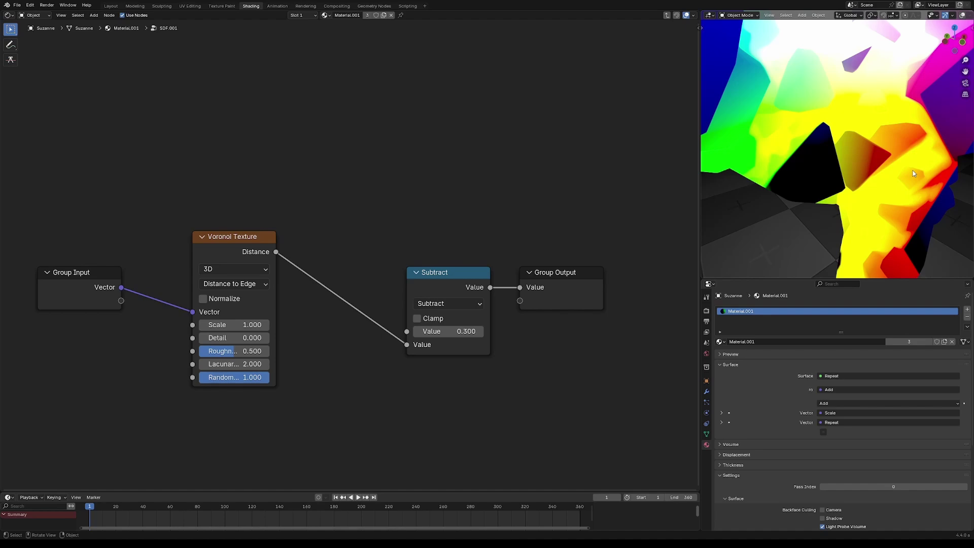
Try a Voronoi Texture scale of 5 and inspect the resulting pattern up close
left_click(256, 325)
type("5")
key("Return")
scroll(883, 127, "down", 5)
middle_click_drag(903, 124, 854, 142)
scroll(855, 114, "up", 4)
scroll(854, 142, "up", 2)
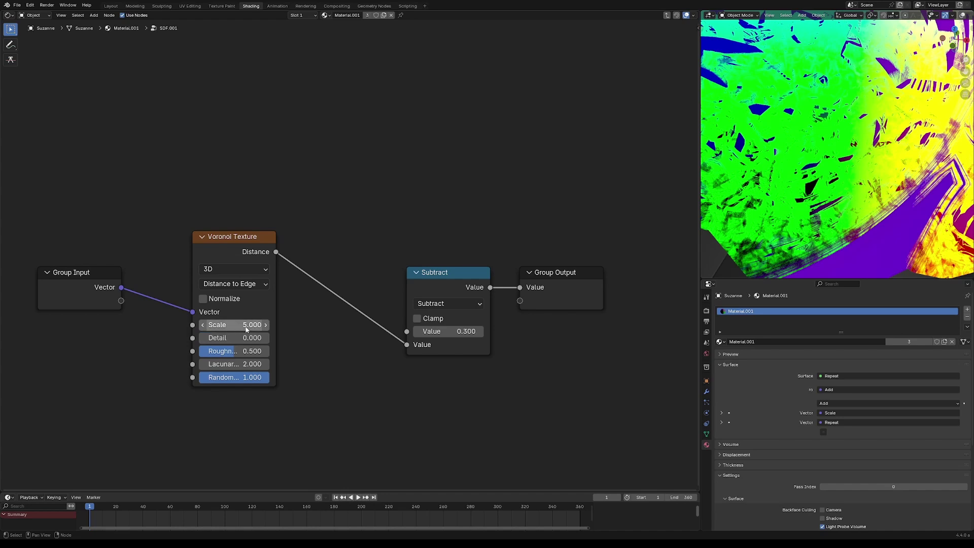
left_click_drag(209, 327, 127, 327)
right_click(209, 328)
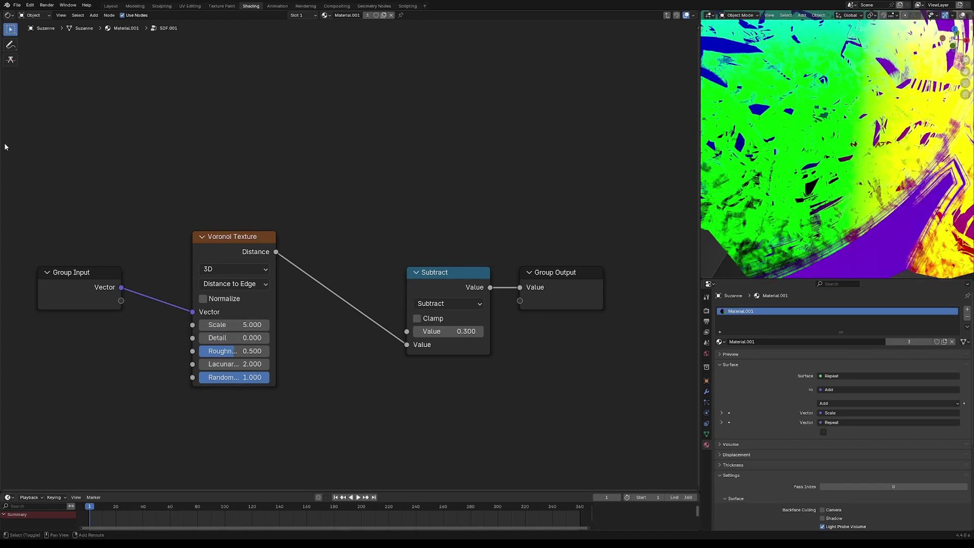
left_click(10, 44)
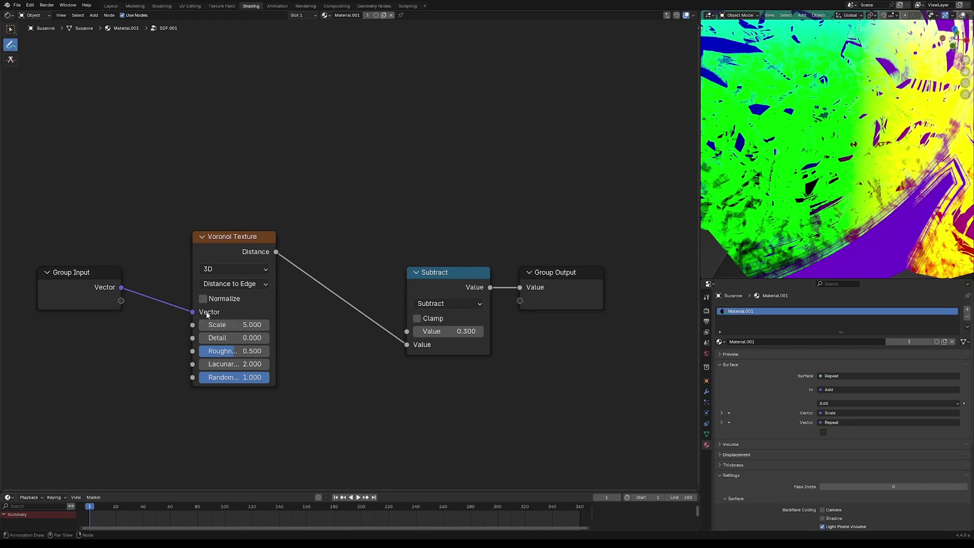
left_click(11, 29)
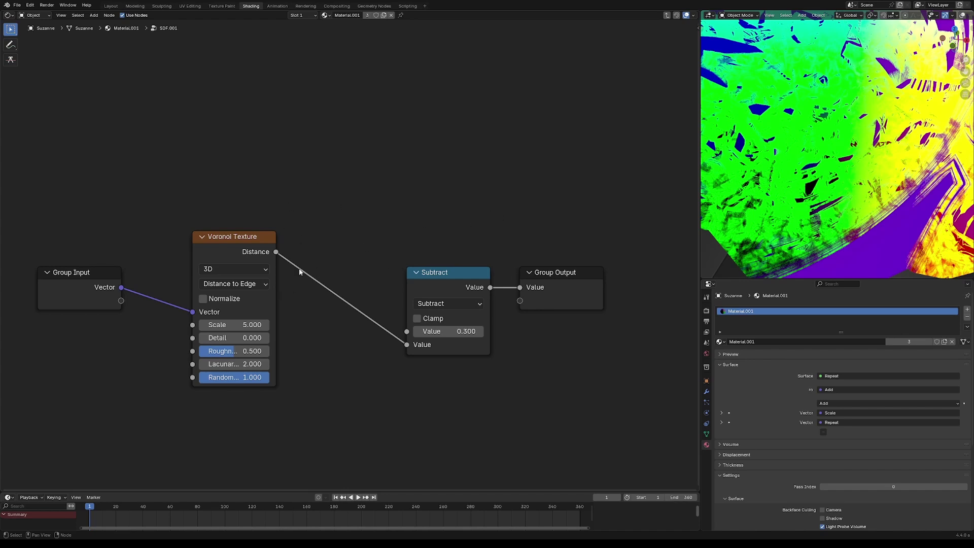
Set the Voronoi Texture's scale back to 1 and inspect the cells in the viewport
double_click(254, 325)
type("1")
key("Return")
scroll(401, 305, "down", 2)
scroll(786, 198, "down", 5)
mouse_move(792, 198)
middle_mouse_down()
mouse_move(799, 202)
mouse_move(798, 190)
mouse_move(781, 196)
middle_mouse_up()
left_click_drag(255, 254, 263, 265)
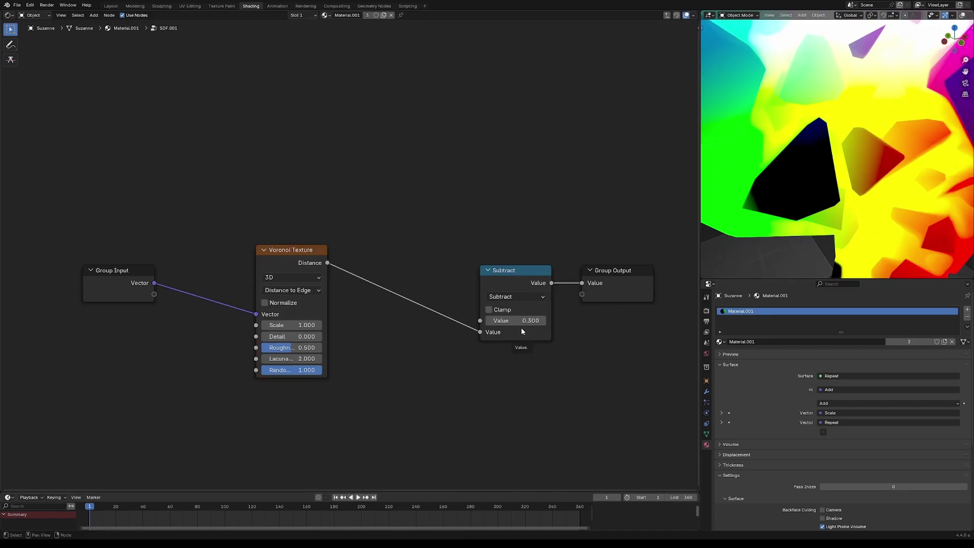
Insert a Divide math node between the Voronoi Texture's Distance output and the Subtract node
key("shift+a")
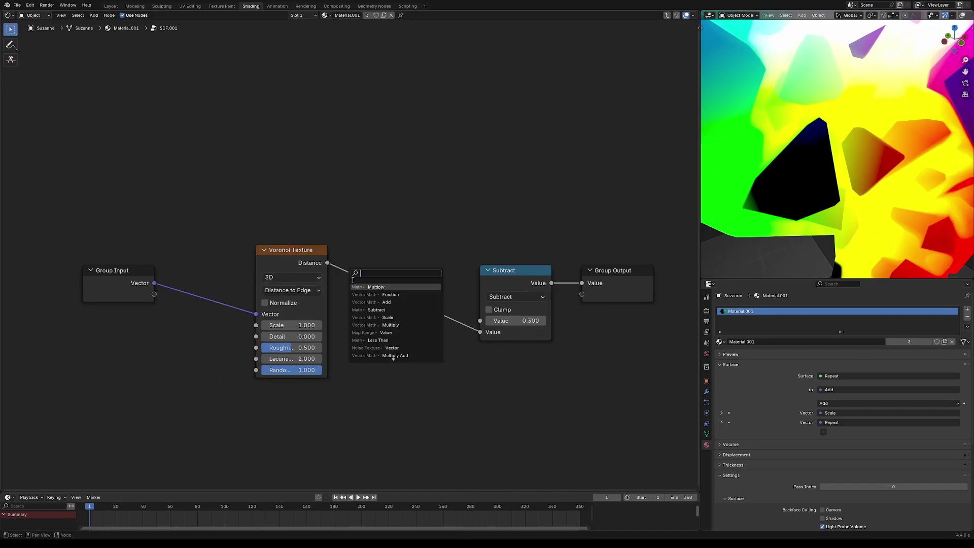
type("div")
key("Return")
left_click(353, 268)
left_click_drag(352, 268, 342, 254)
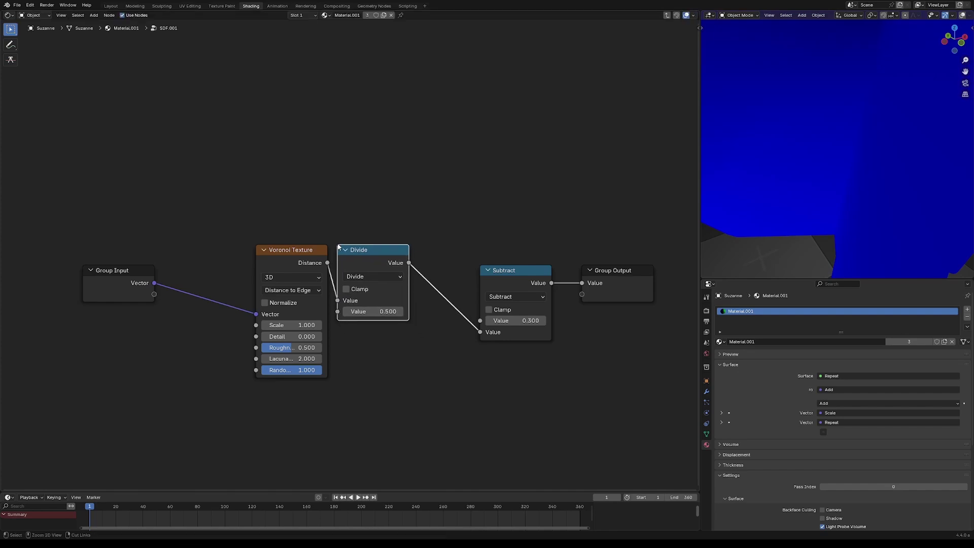
Add a Value node set to 5 and connect it to the Voronoi Texture's scale and the Divide node's second input
key("shift+a")
type("value")
key("Return")
left_click(93, 318)
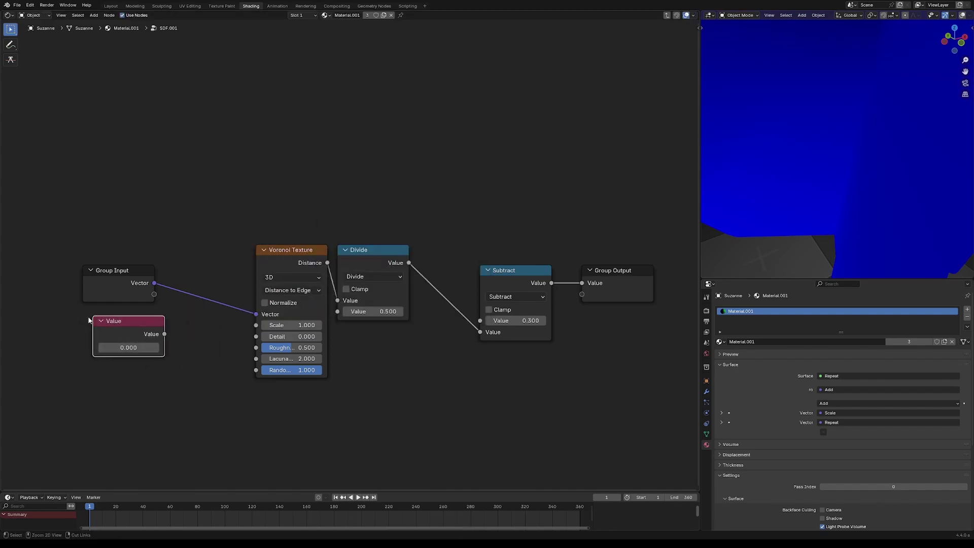
right_click_drag(101, 320, 300, 324, "alt")
left_click(125, 346)
type("5")
key("Return")
mouse_move(137, 339)
left_mouse_down()
mouse_move(127, 339)
mouse_move(338, 311)
left_mouse_up()
middle_click_drag(818, 192, 854, 109)
middle_click_drag(846, 239, 868, 240)
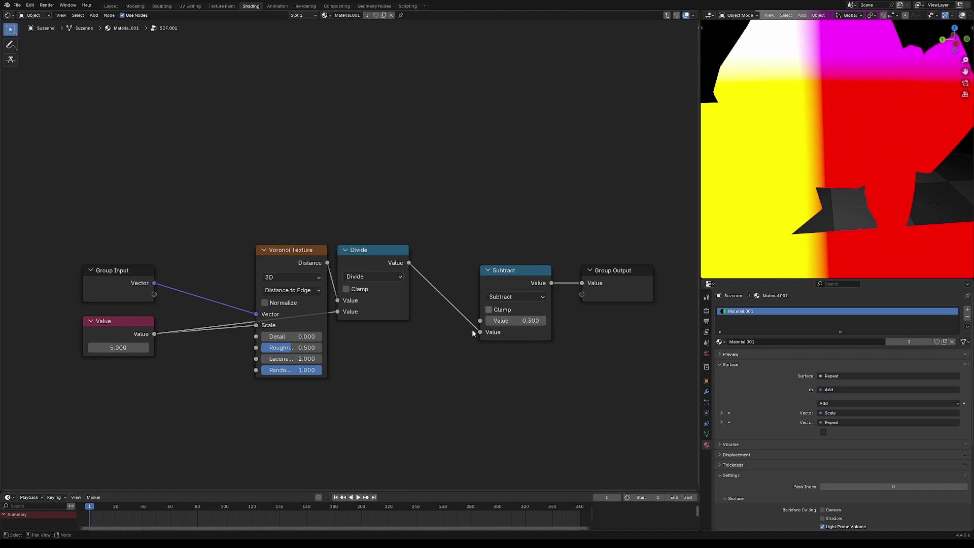
Set the Subtract node's first value to 0.08 and inspect the pattern on the models
left_click_drag(517, 322, 487, 323)
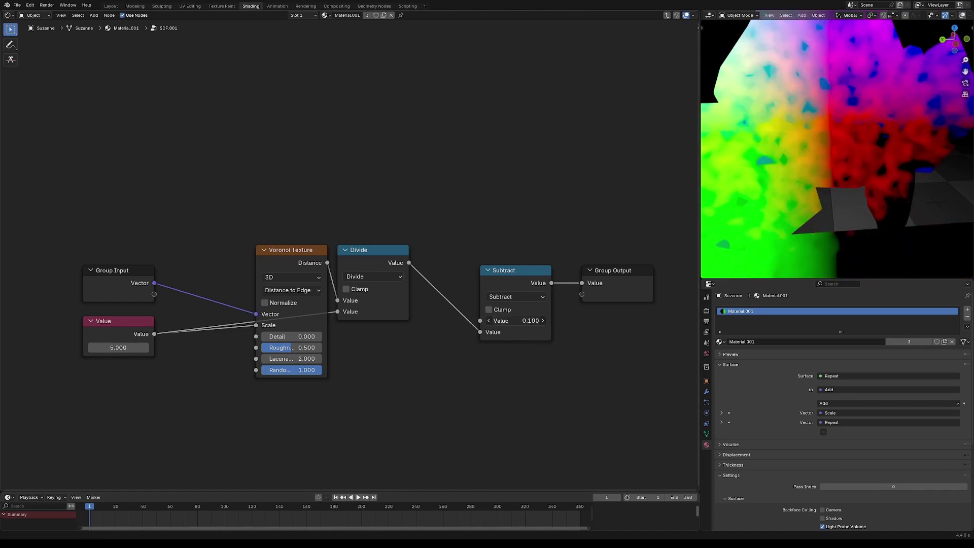
mouse_move(873, 175)
middle_mouse_down()
mouse_move(768, 164)
mouse_move(748, 183)
mouse_move(817, 150)
mouse_move(872, 162)
middle_mouse_up()
left_click_drag(516, 321, 510, 320)
middle_click_drag(876, 167, 850, 153)
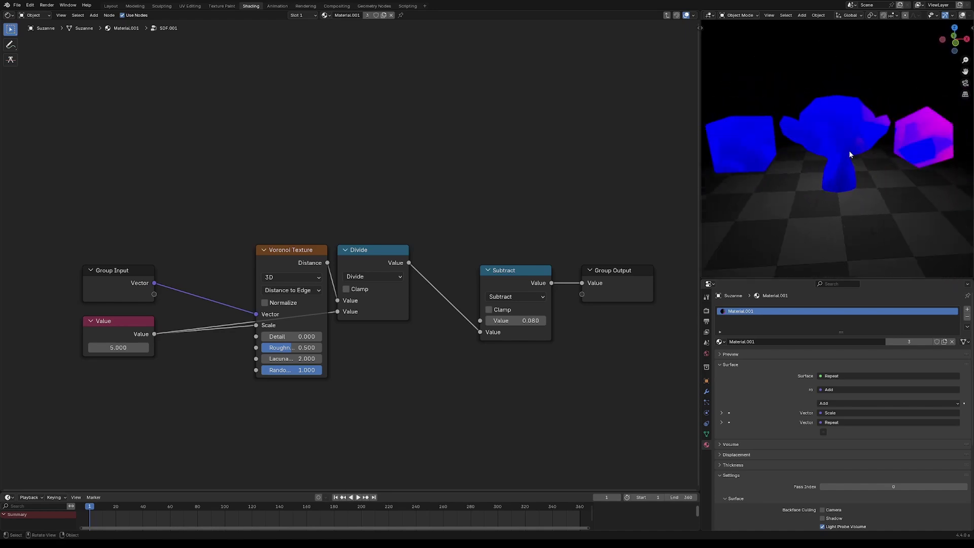
Leave the SDF group, sketch a ray from a camera through a box as an annotation, and undo the sketch
key("Tab")
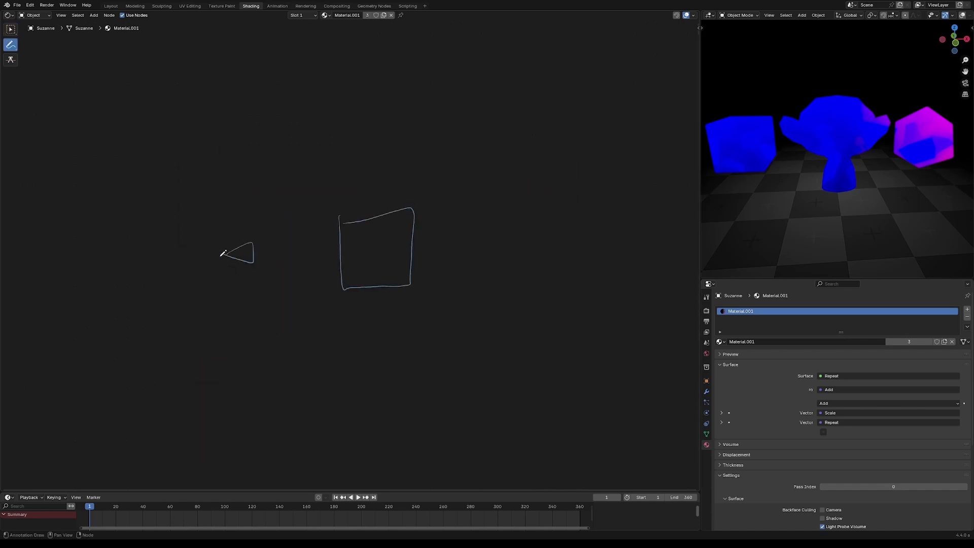
left_click_drag(278, 247, 447, 224)
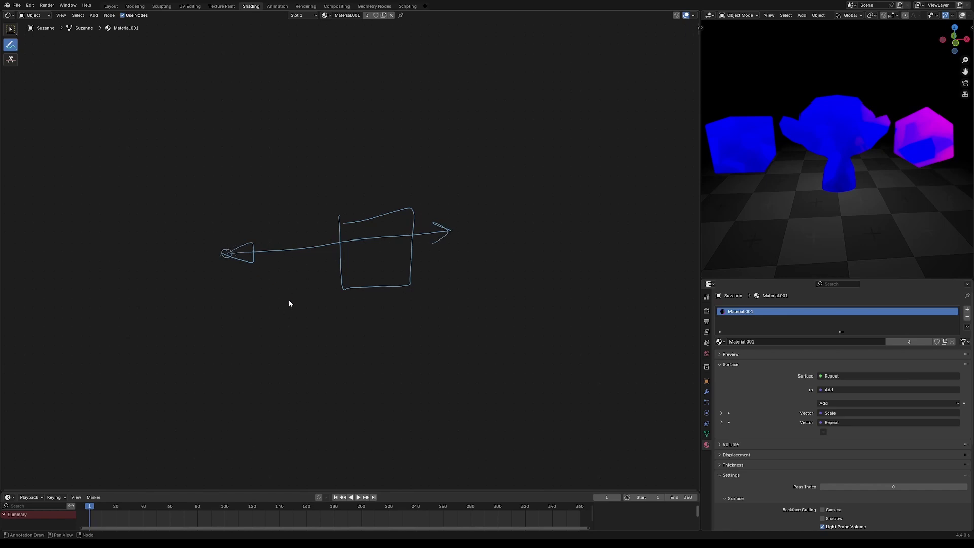
key("ctrl+z")
key("ctrl+z")
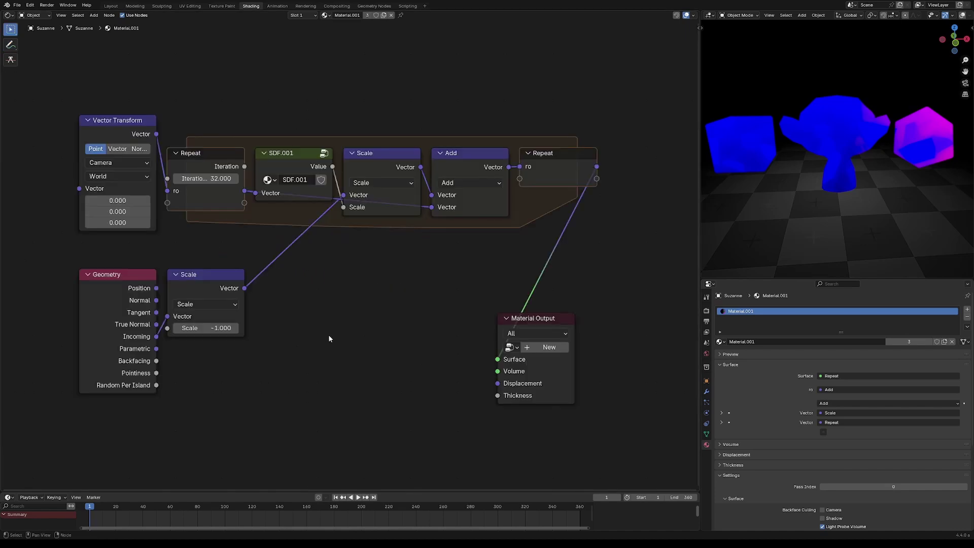
Connect the Geometry node's Position to the Repeat zone's ro input and delete the Vector Transform node
left_click_drag(157, 287, 173, 195)
left_click_drag(131, 130, 115, 174)
key("x")
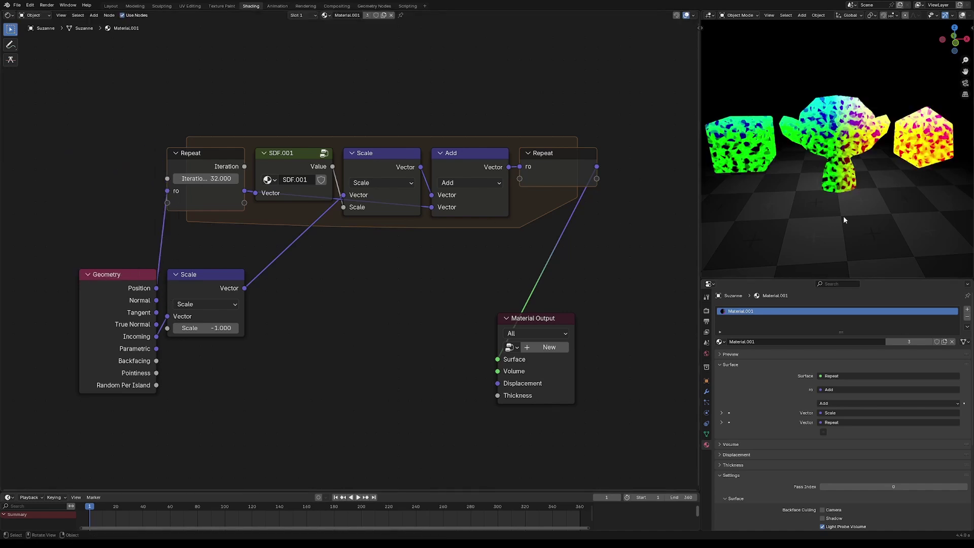
scroll(843, 215, "up", 3)
middle_click_drag(843, 215, 819, 179)
Open the SDF.001 group and set its Value node to 0.75, checking the cells on the models
left_click(311, 153)
key("Tab")
mouse_move(532, 326)
left_mouse_down()
mouse_move(563, 326)
mouse_move(541, 328)
left_mouse_up()
middle_click_drag(879, 150, 973, 151)
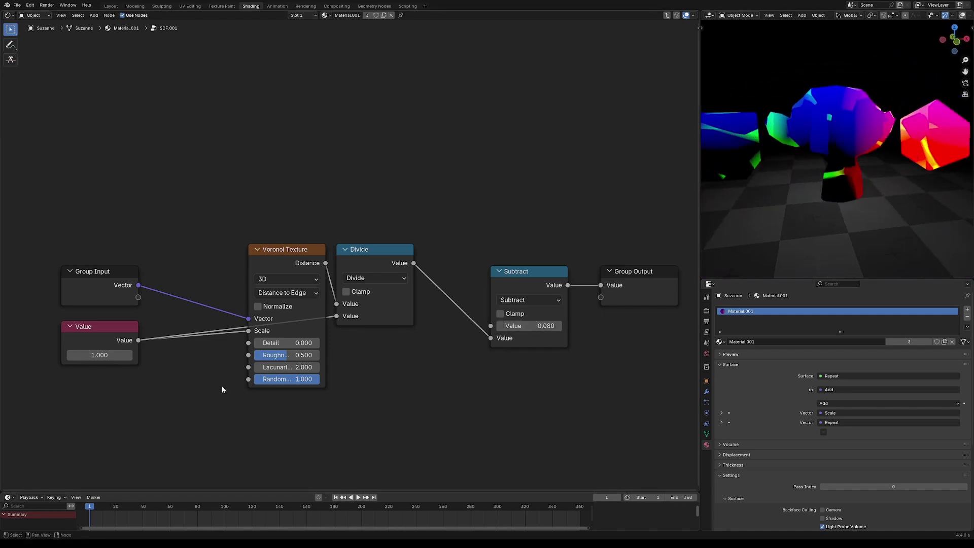
left_click(102, 355)
type(".75")
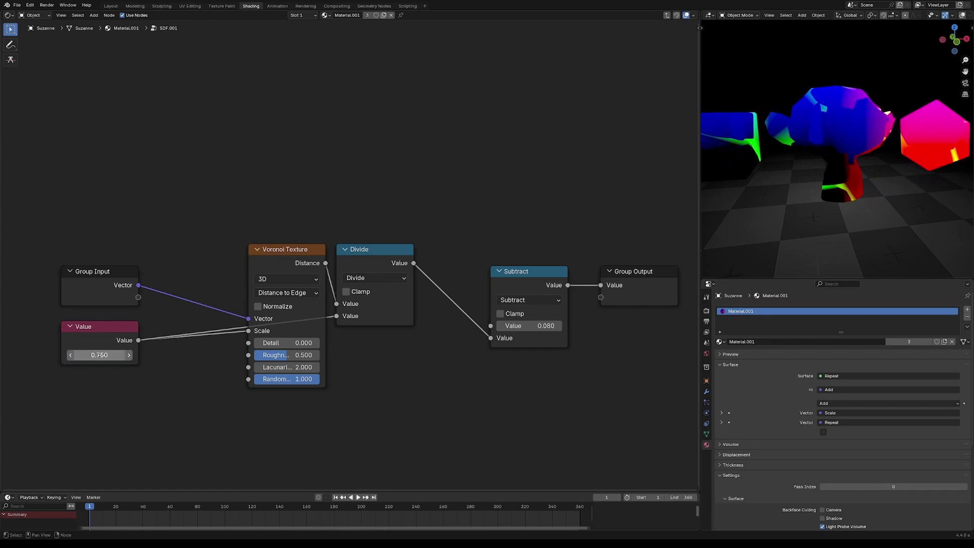
key("Return")
middle_click_drag(893, 203, 773, 191)
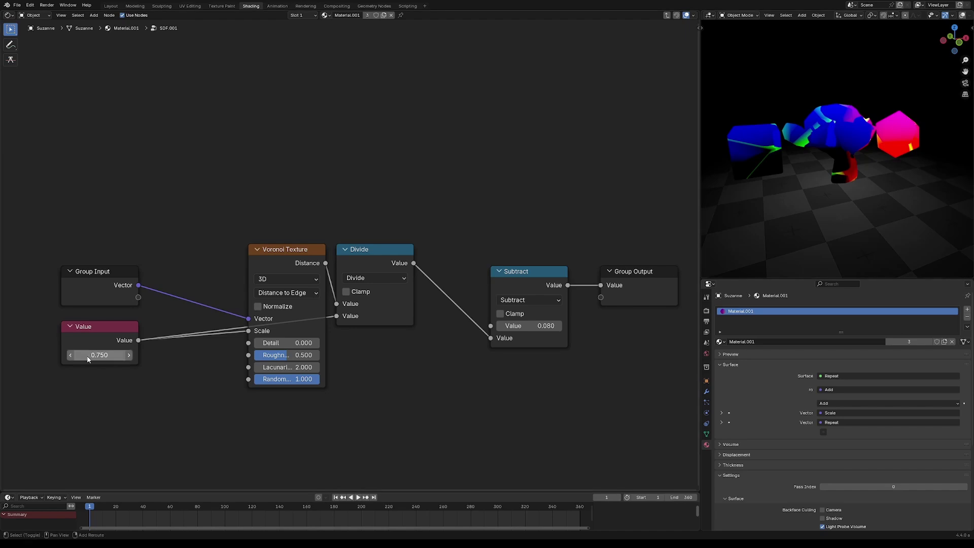
Arrange the SDF group's nodes into a compact row and return to the main material node tree
left_click_drag(99, 355, 132, 355)
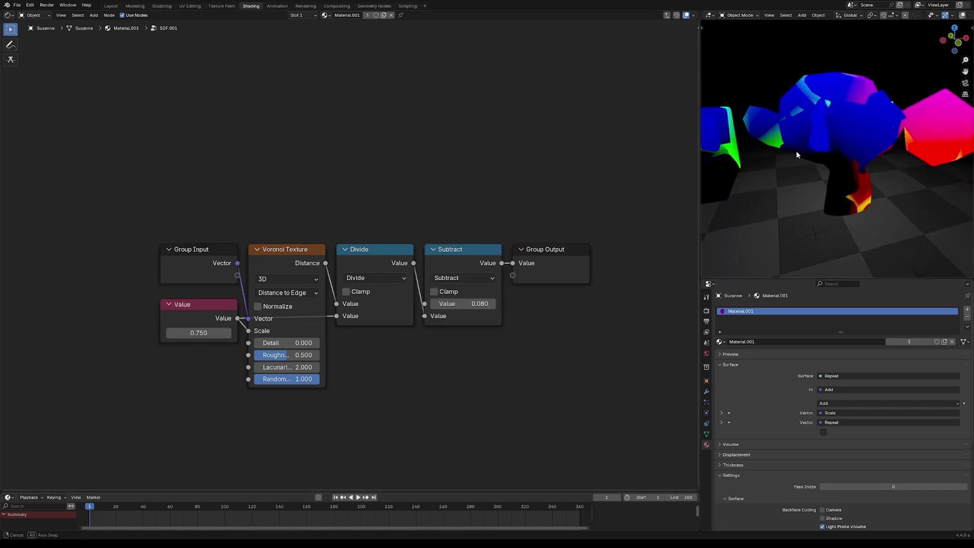
middle_click_drag(796, 151, 810, 174)
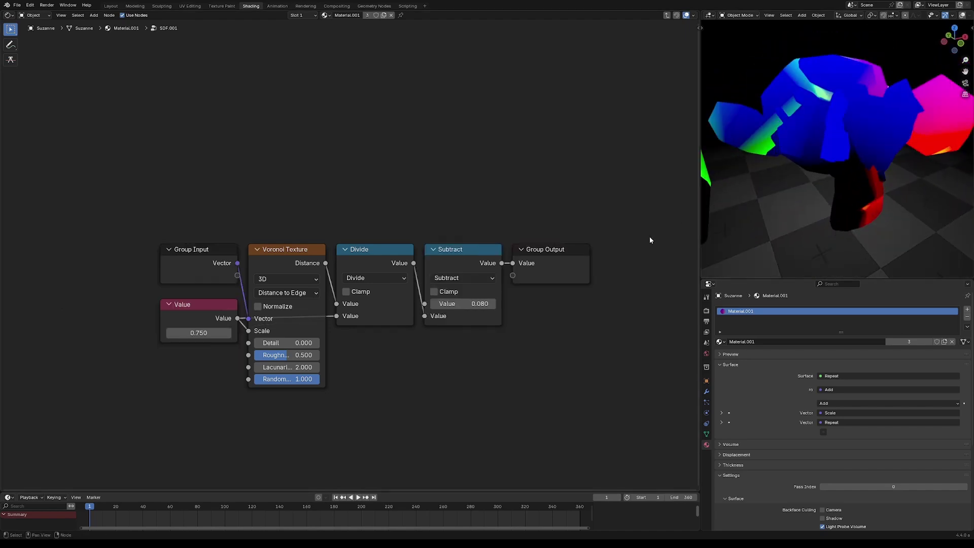
middle_click_drag(748, 206, 823, 200)
mouse_move(464, 303)
left_mouse_down()
mouse_move(442, 303)
mouse_move(464, 303)
left_mouse_up()
middle_click_drag(765, 208, 823, 198)
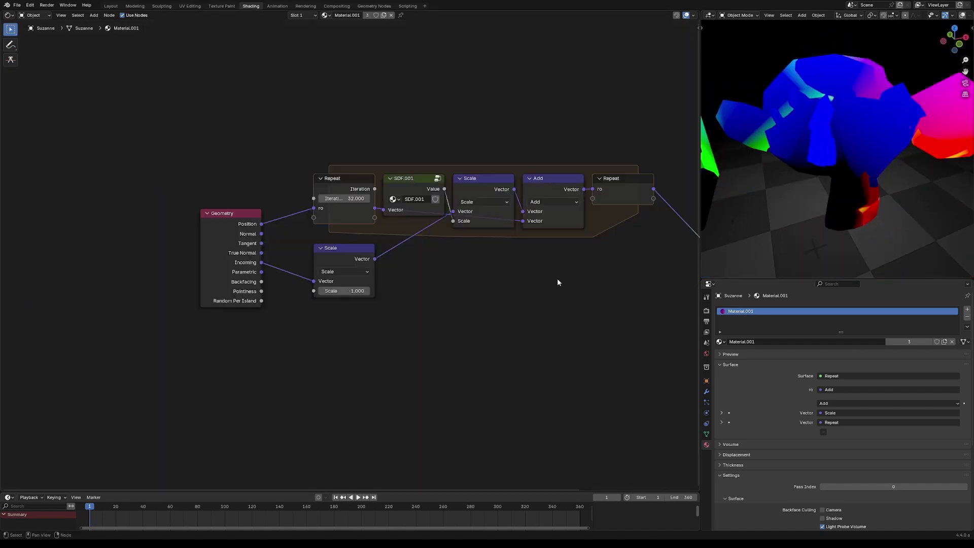
Make room beside the Geometry node, change the duplicated Scale node to Refract with IOR 1, and preview it on the material
middle_click_drag(795, 198, 889, 181)
left_click_drag(223, 214, 127, 213)
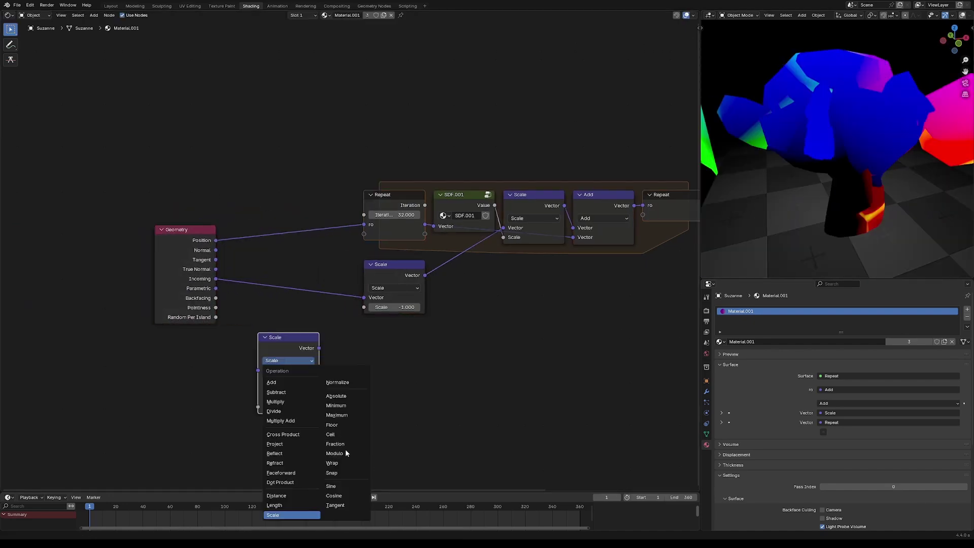
left_click(293, 465)
key("g")
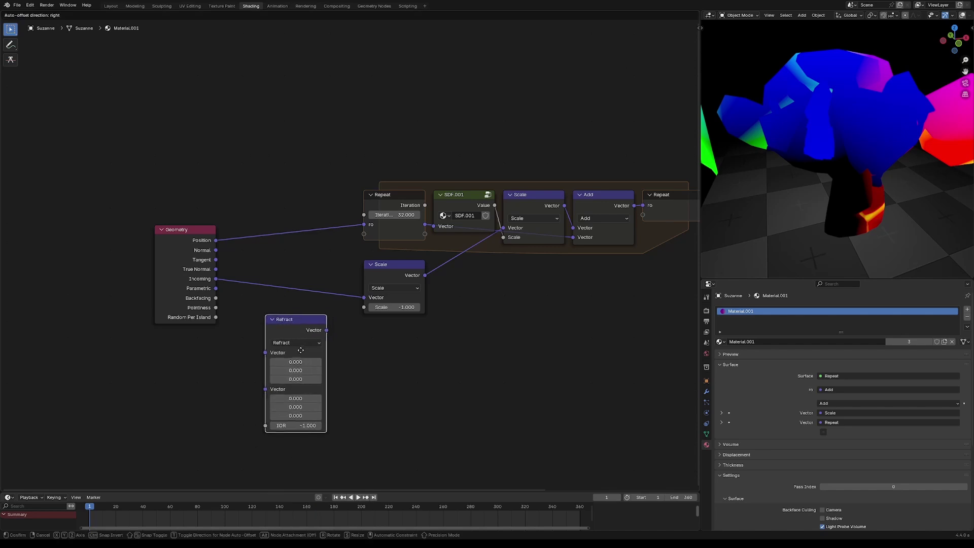
left_click(312, 350)
key("a")
key("a")
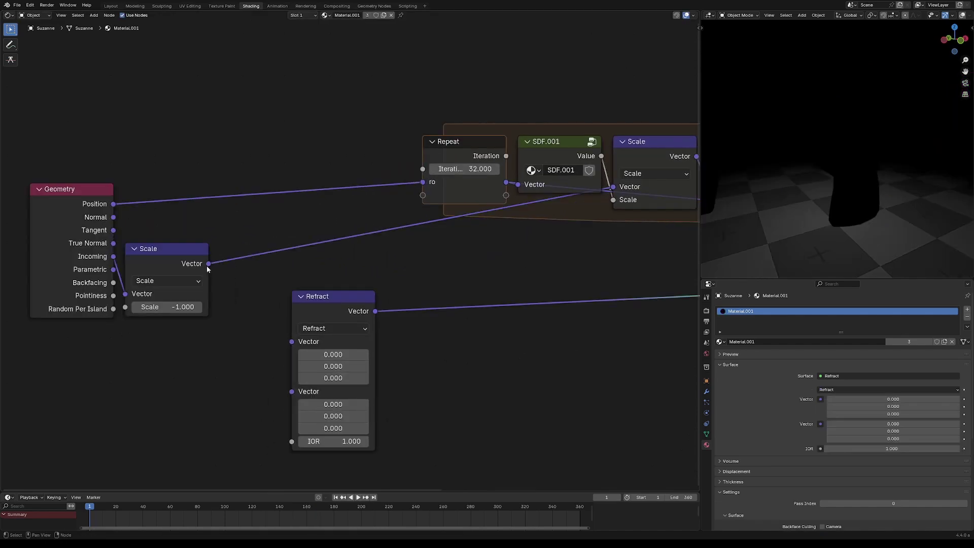
Connect the negated Incoming vector and the Geometry Normal to the Refract node's two vector inputs
left_click_drag(209, 264, 289, 338)
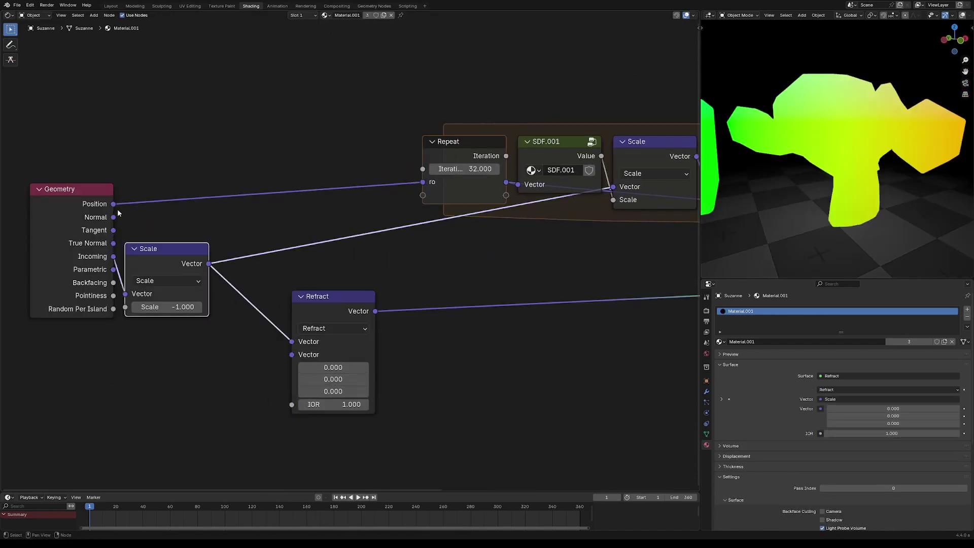
left_click_drag(113, 217, 292, 354)
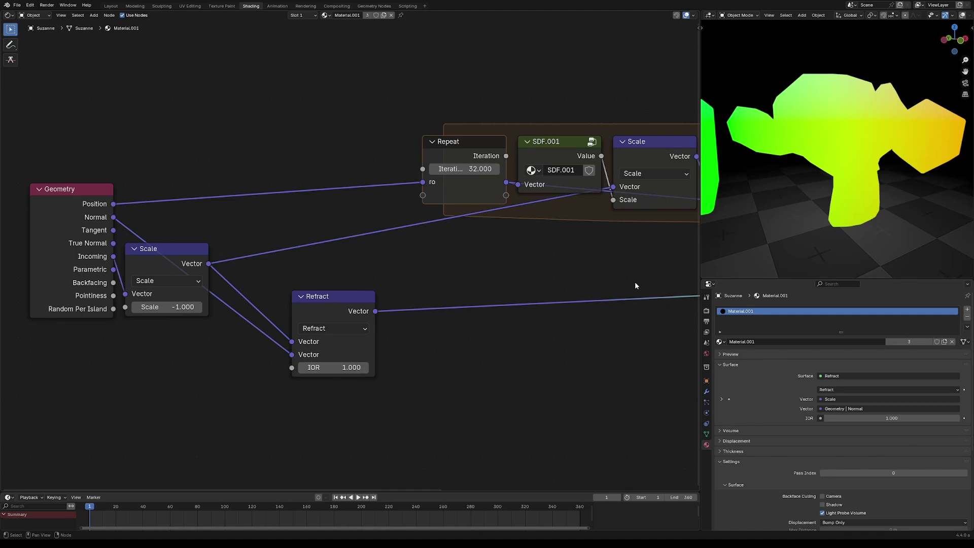
middle_click_drag(726, 224, 860, 209)
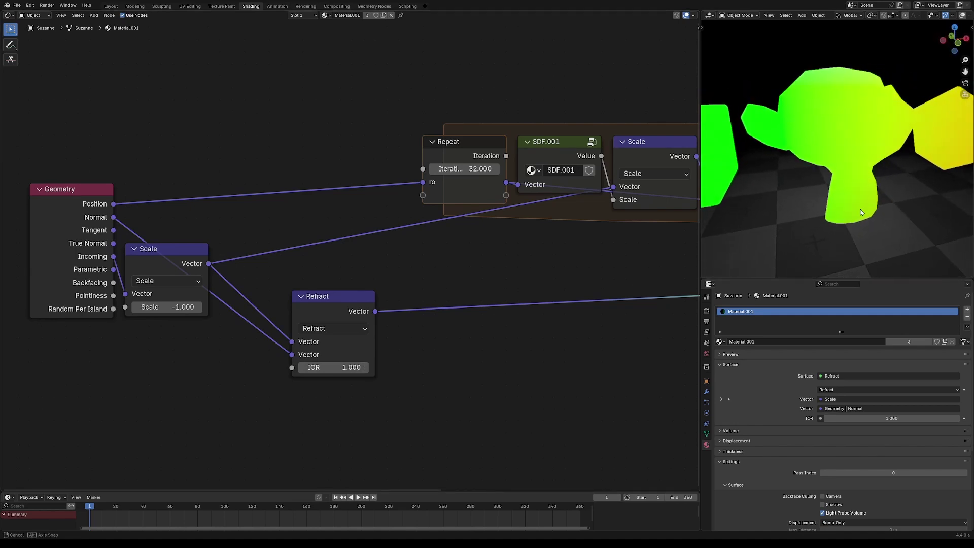
middle_click_drag(391, 327, 523, 320)
mouse_move(461, 362)
left_mouse_down()
mouse_move(421, 362)
mouse_move(533, 362)
mouse_move(487, 363)
mouse_move(497, 362)
left_mouse_up()
right_click(463, 362)
key("shift+a")
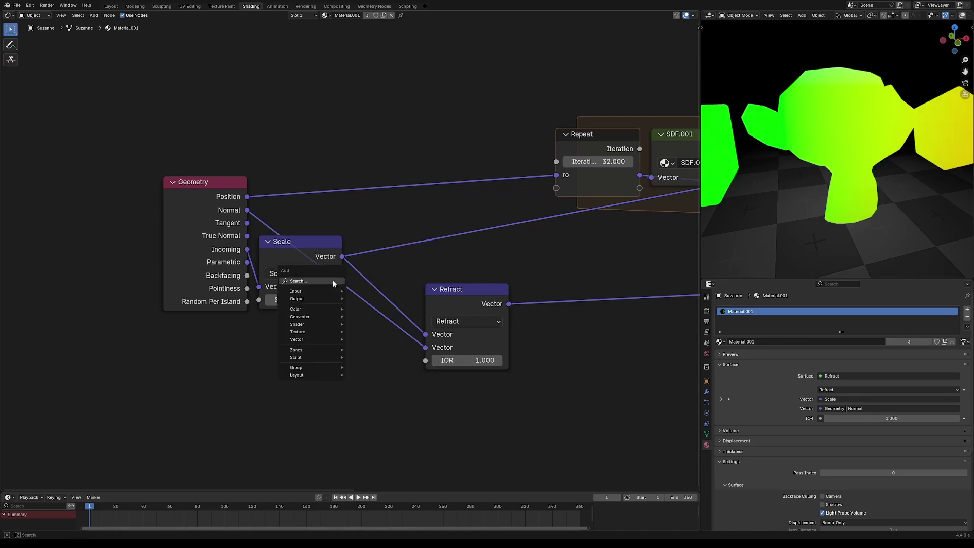
type("diffuse")
key("Return")
key("Escape")
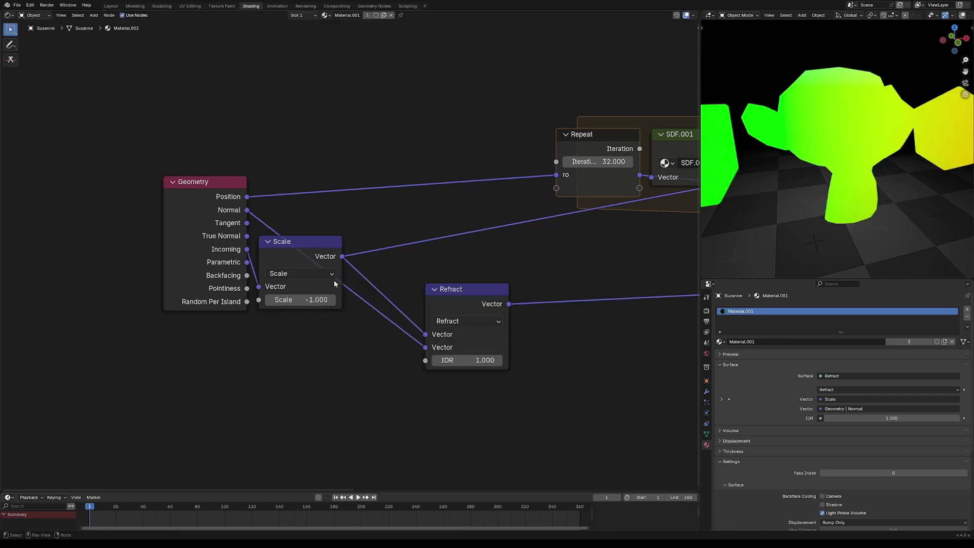
Add a Math node below the negating Scale node, change it to Divide and set its first value to 1
key("shift+a")
type("add")
key("Return")
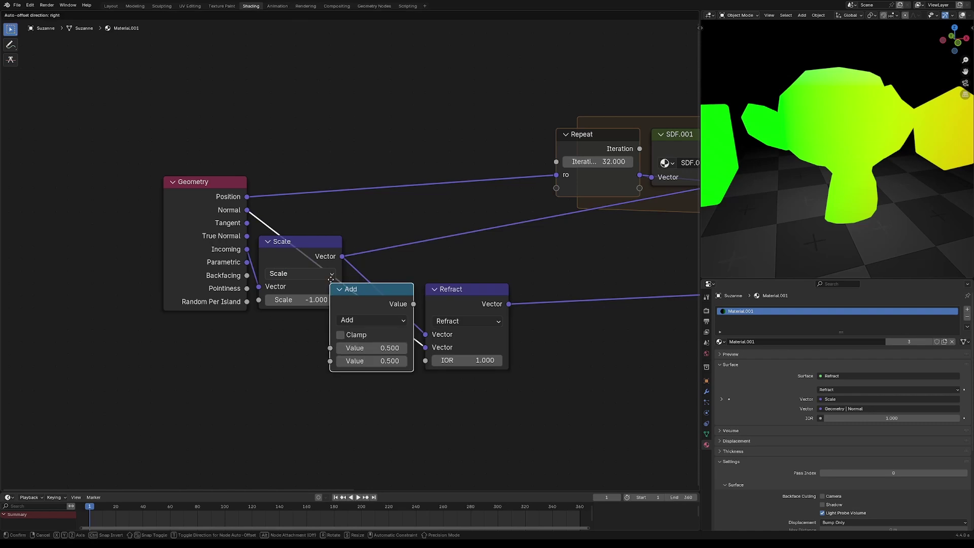
left_click(259, 328)
left_click(300, 367)
left_click(281, 256)
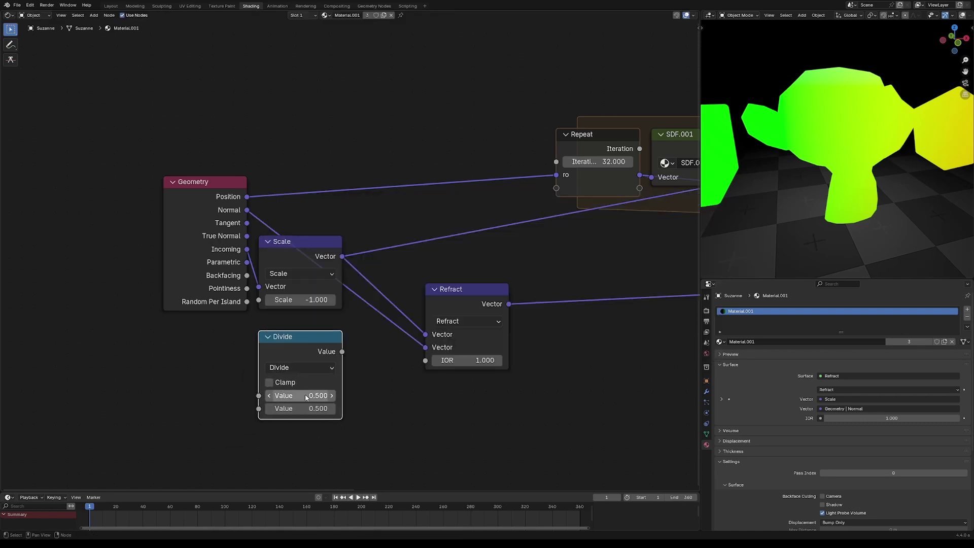
left_click(305, 395)
type("1")
key("Return")
Add a Value node set to 1.5 and connect it to the Divide node's second value input
key("shift+a")
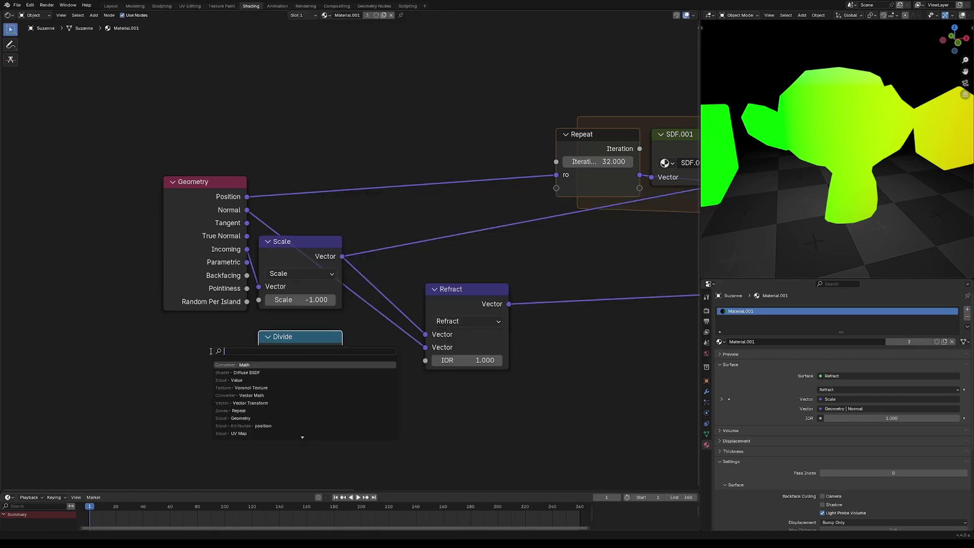
type("value")
key("Return")
left_click(156, 372)
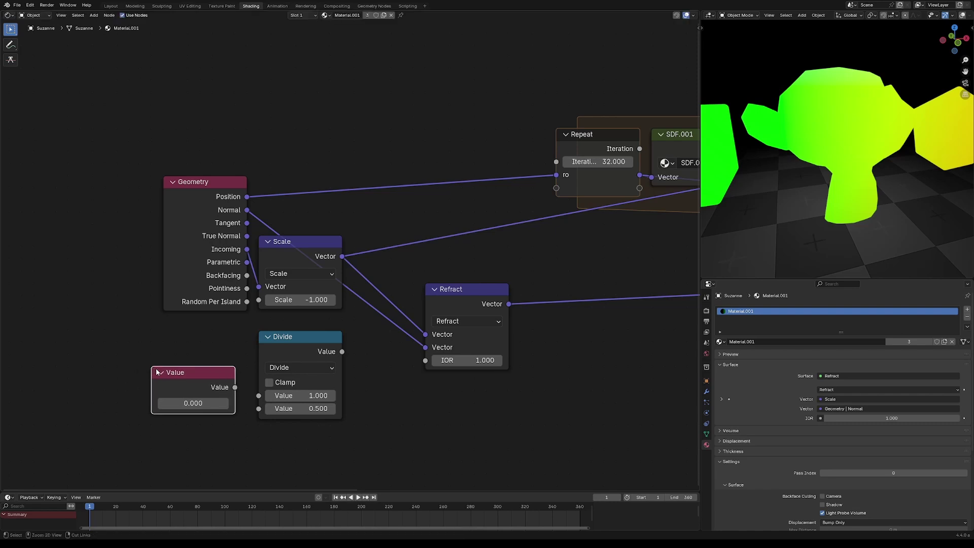
left_click_drag(235, 388, 259, 408)
left_click_drag(211, 376, 223, 387)
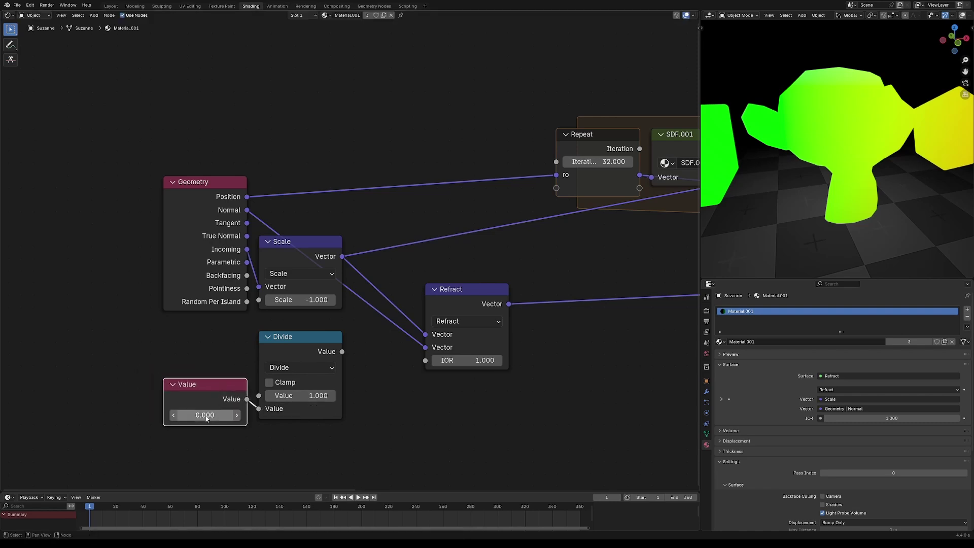
left_click(206, 418)
type("1.5")
key("Return")
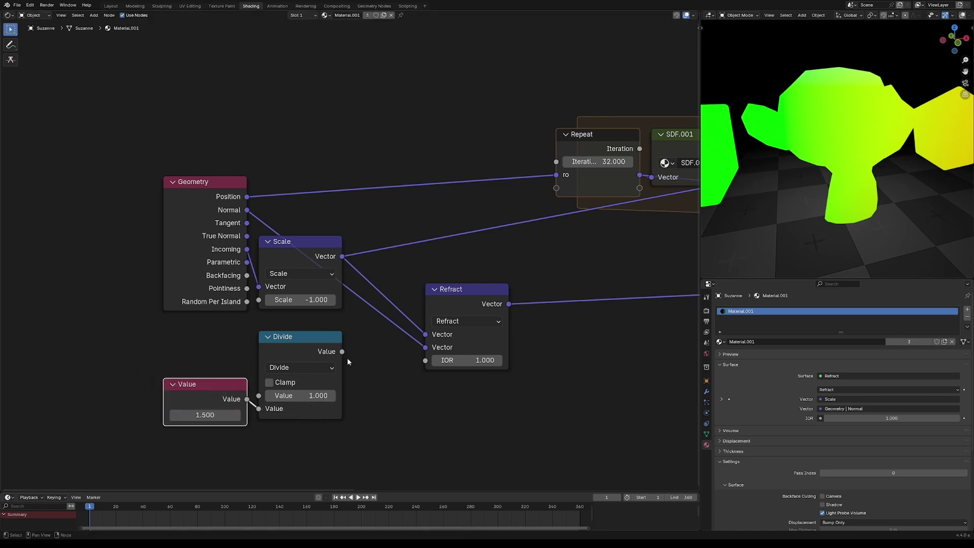
Connect the Divide result to the Refract node's IOR and check the refracted direction on the models
left_click_drag(342, 351, 425, 360)
middle_click_drag(841, 167, 884, 162)
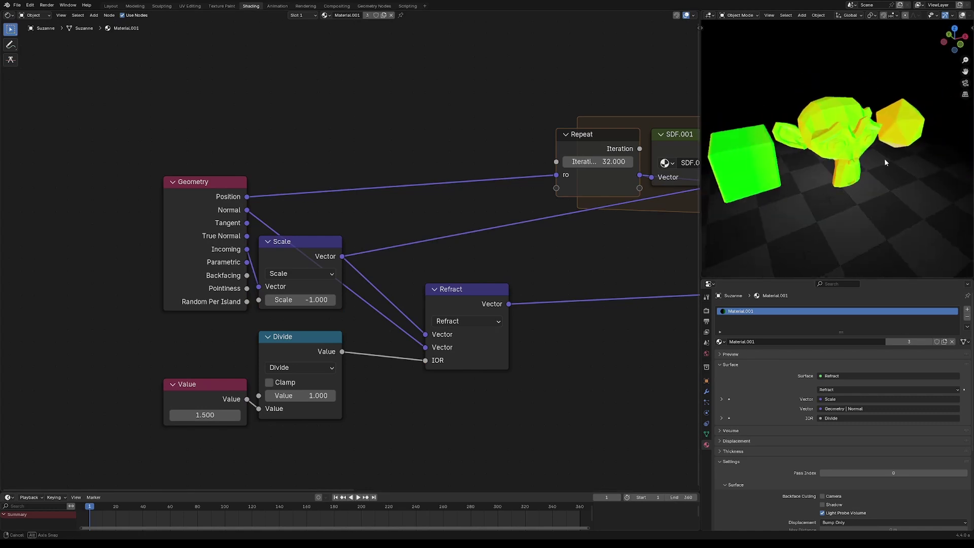
scroll(479, 250, "right", 5, "ctrl")
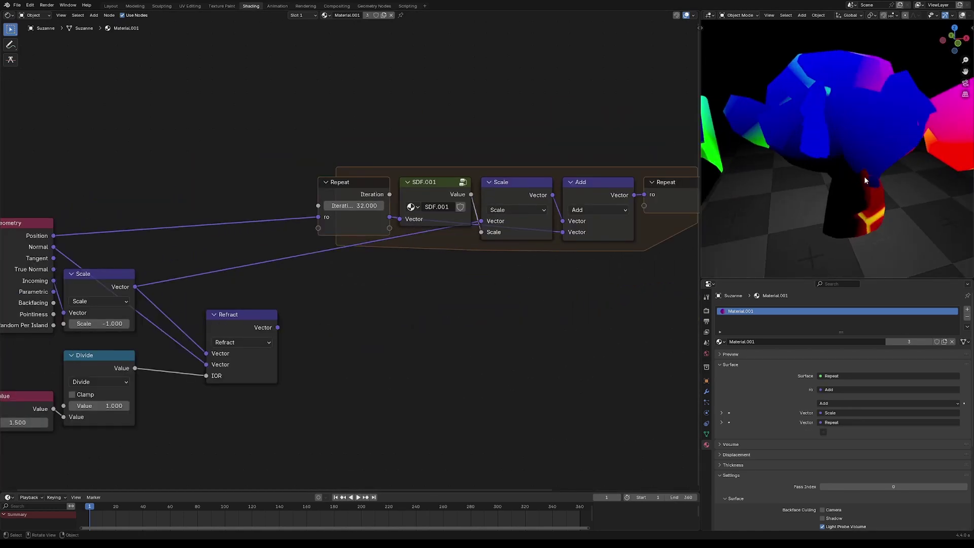
Connect the Refract output to the vector input of the Scale node inside the repeat zone and inspect the models from several angles
left_click_drag(127, 285, 152, 311)
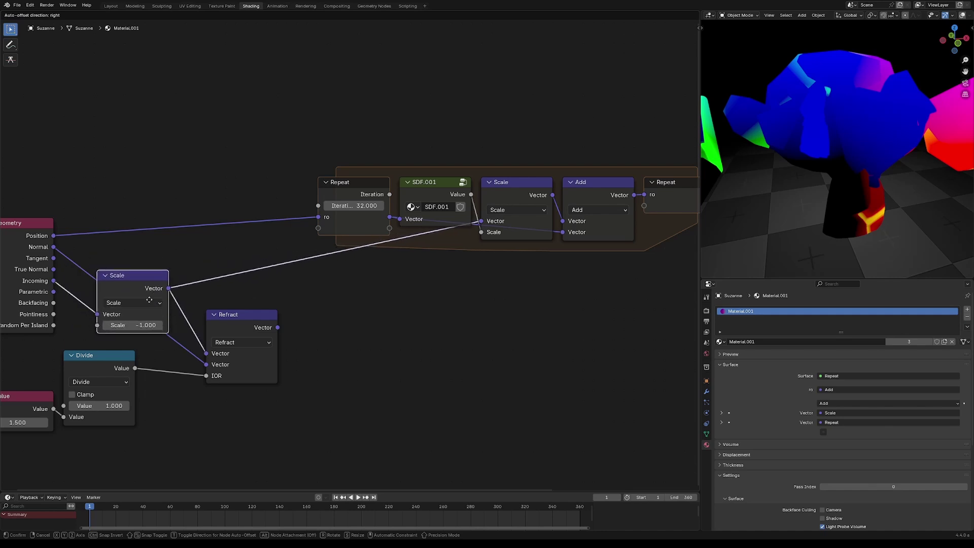
right_click(153, 297)
mouse_move(278, 328)
left_mouse_down()
mouse_move(411, 321)
mouse_move(412, 265)
mouse_move(482, 221)
left_mouse_up()
mouse_move(913, 180)
middle_mouse_down()
mouse_move(756, 177)
mouse_move(773, 157)
mouse_move(779, 111)
mouse_move(756, 130)
mouse_move(772, 154)
mouse_move(768, 192)
mouse_move(826, 245)
mouse_move(823, 193)
mouse_move(771, 213)
mouse_move(750, 184)
mouse_move(747, 197)
middle_mouse_up()
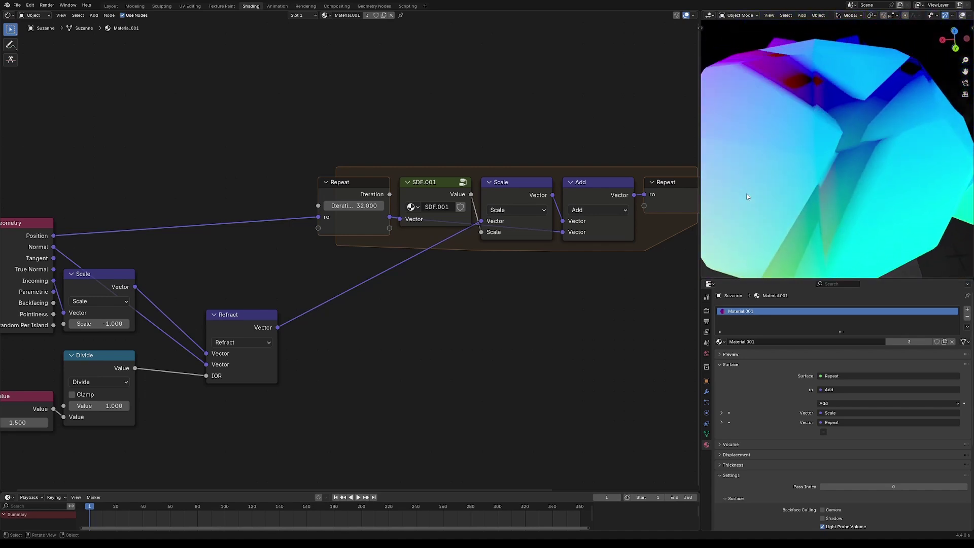
scroll(747, 197, "down", 4)
mouse_move(839, 166)
middle_mouse_down()
mouse_move(948, 157)
mouse_move(717, 155)
middle_mouse_up()
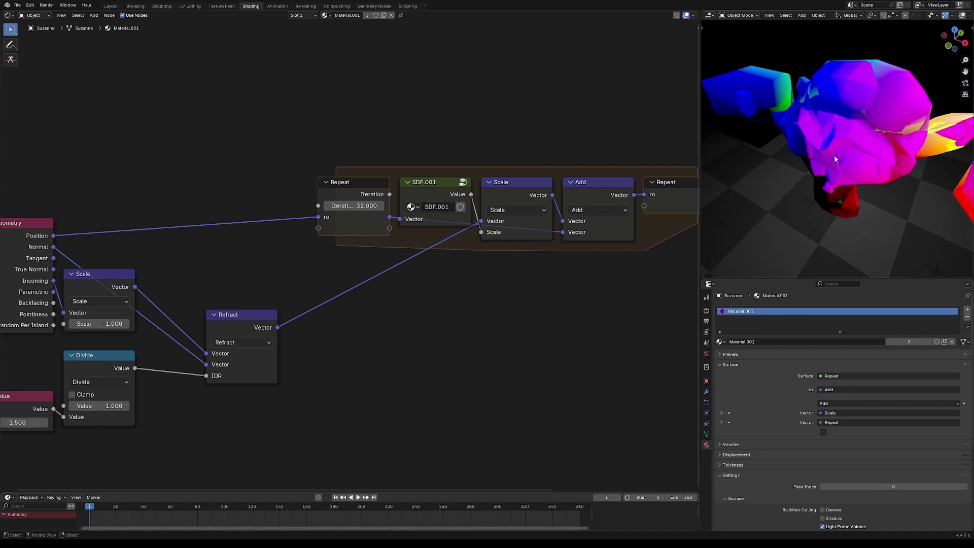
mouse_move(834, 154)
middle_mouse_down()
mouse_move(908, 156)
mouse_move(873, 155)
mouse_move(900, 146)
middle_mouse_up()
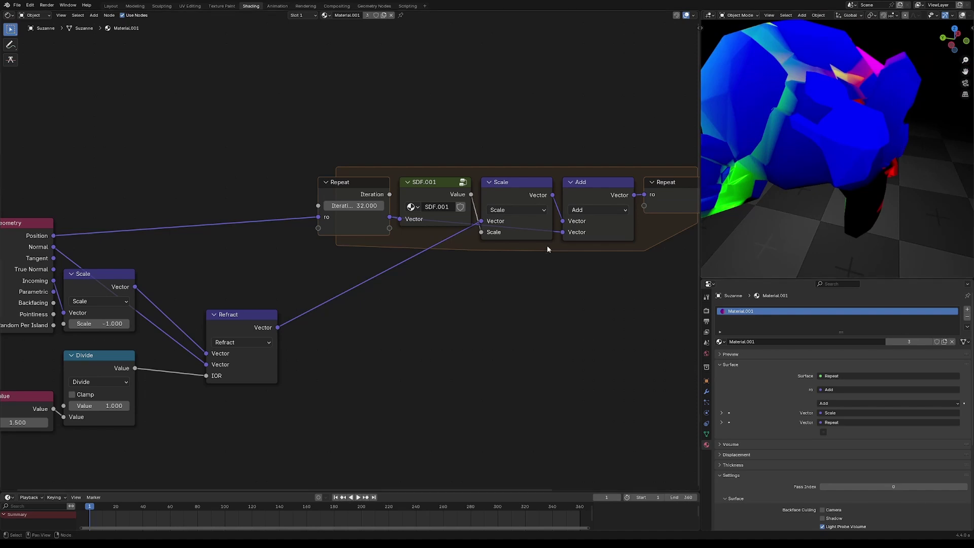
Insert a reroute on the link between Refract and the repeat zone's Scale node, reposition it and label it rd
right_click_drag(366, 258, 409, 318, "shift")
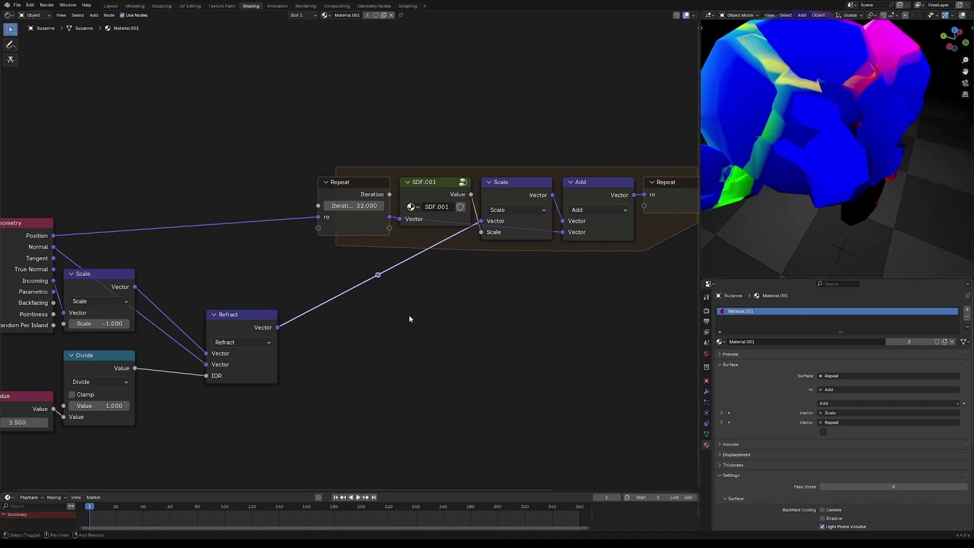
left_click(380, 275)
key("g")
left_click(331, 280)
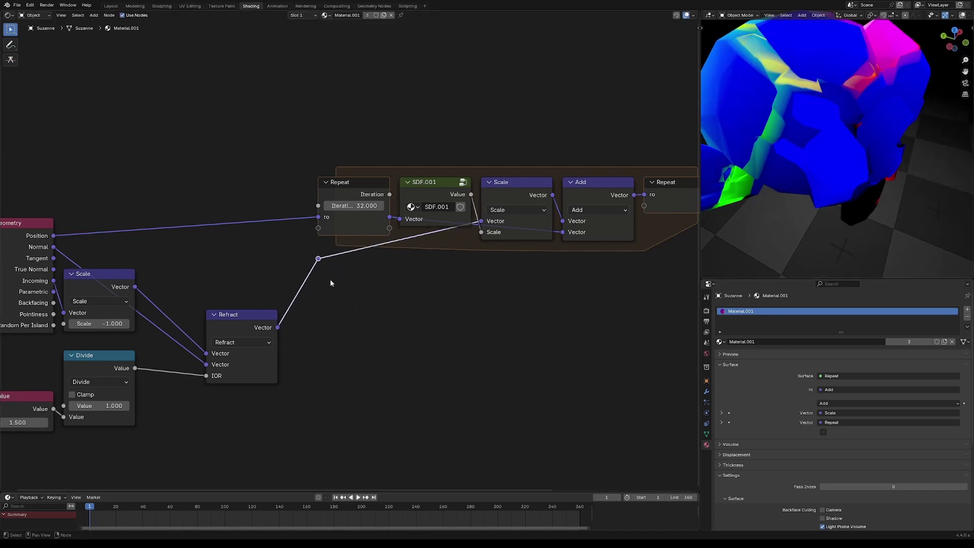
key("F2")
type("rd")
key("Return")
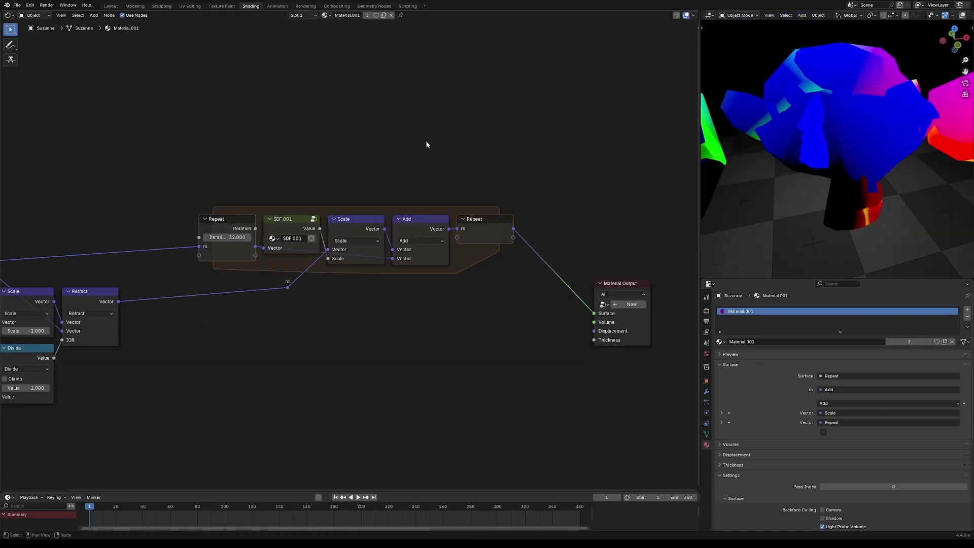
mouse_move(840, 169)
middle_mouse_down()
mouse_move(880, 173)
mouse_move(836, 164)
middle_mouse_up()
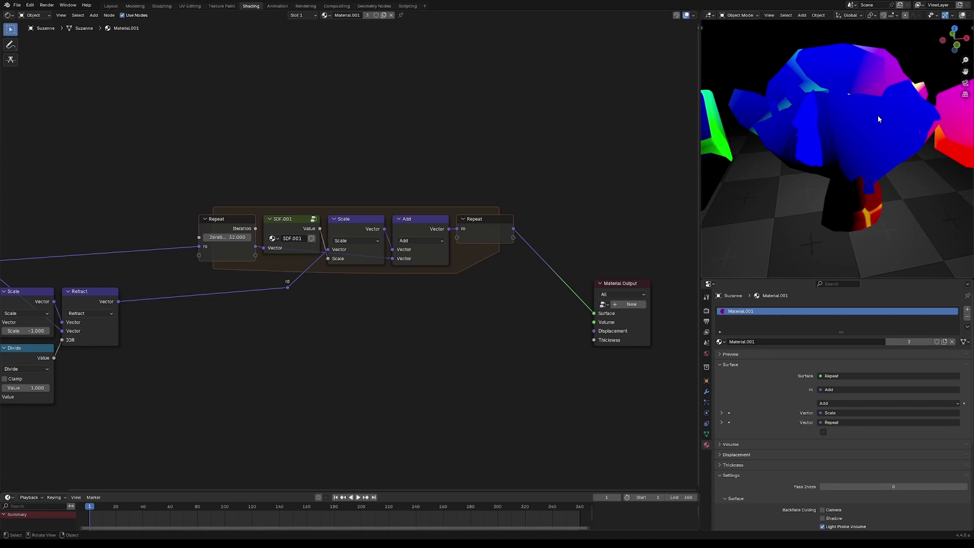
mouse_move(878, 118)
middle_mouse_down()
mouse_move(868, 181)
mouse_move(864, 111)
middle_mouse_up()
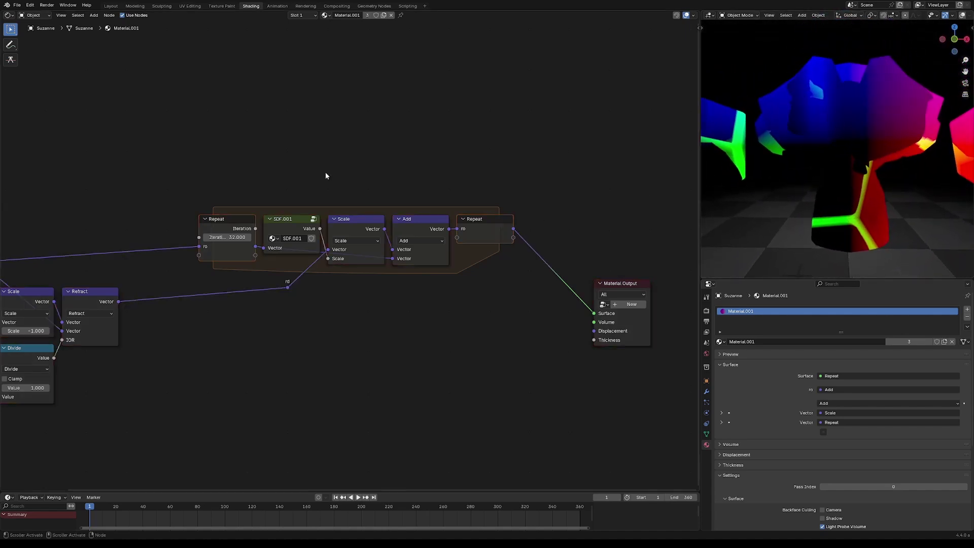
Draw three annotation strokes in the empty space above the repeat zone, and undo them
left_click(11, 44)
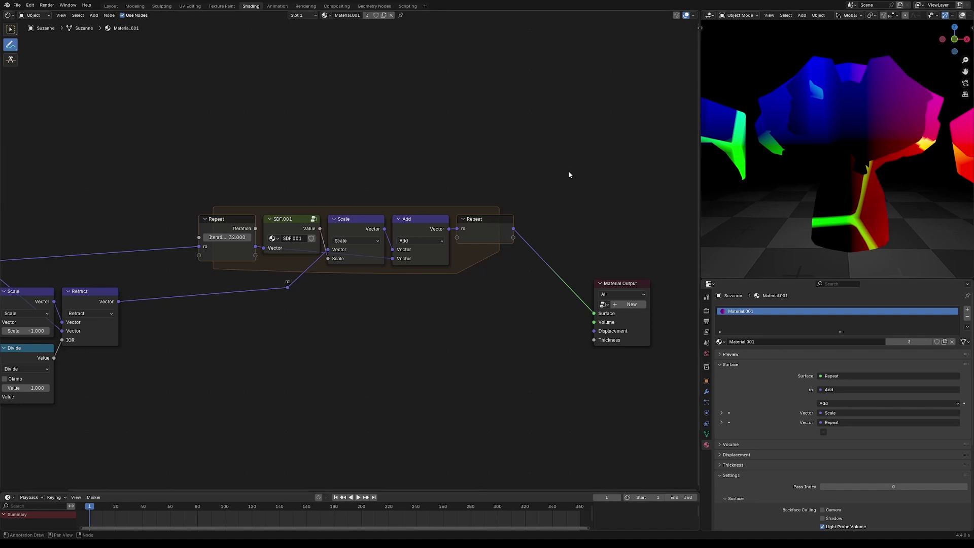
middle_click_drag(483, 230, 466, 287)
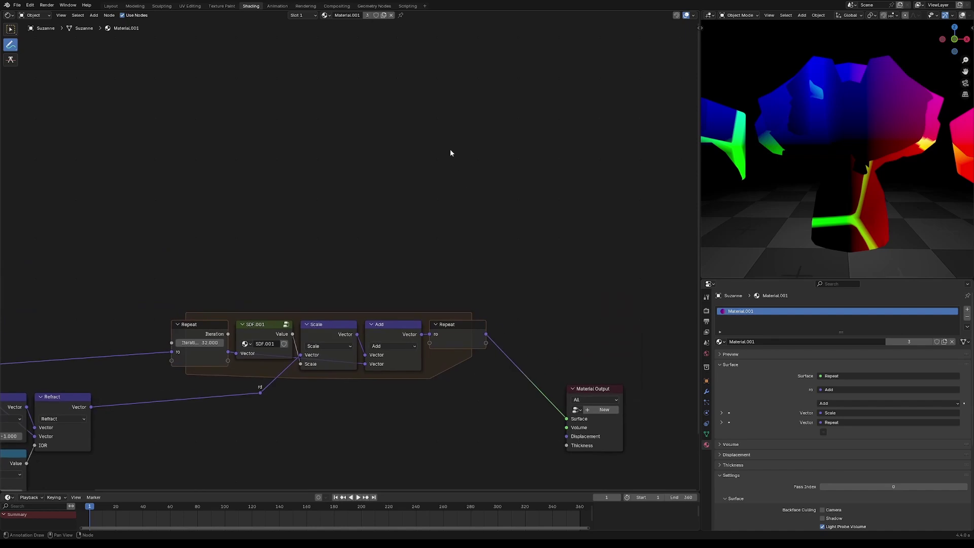
left_click_drag(449, 149, 450, 214)
left_click_drag(450, 175, 488, 176)
mouse_move(447, 175)
left_mouse_down()
mouse_move(414, 159)
mouse_move(412, 199)
left_mouse_up()
key("ctrl+z")
key("ctrl+z")
key("ctrl+z")
key("ctrl+z")
left_click(10, 31)
Add a vector Mix node with the repeat zone's ro output in A and send its result to the material's Surface
left_click_drag(292, 334, 329, 295)
key("Escape")
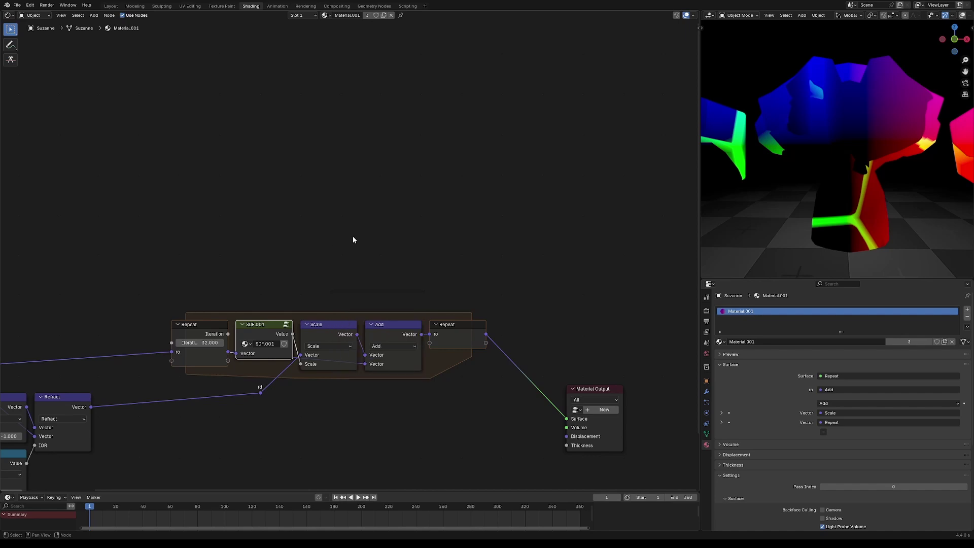
type("mix")
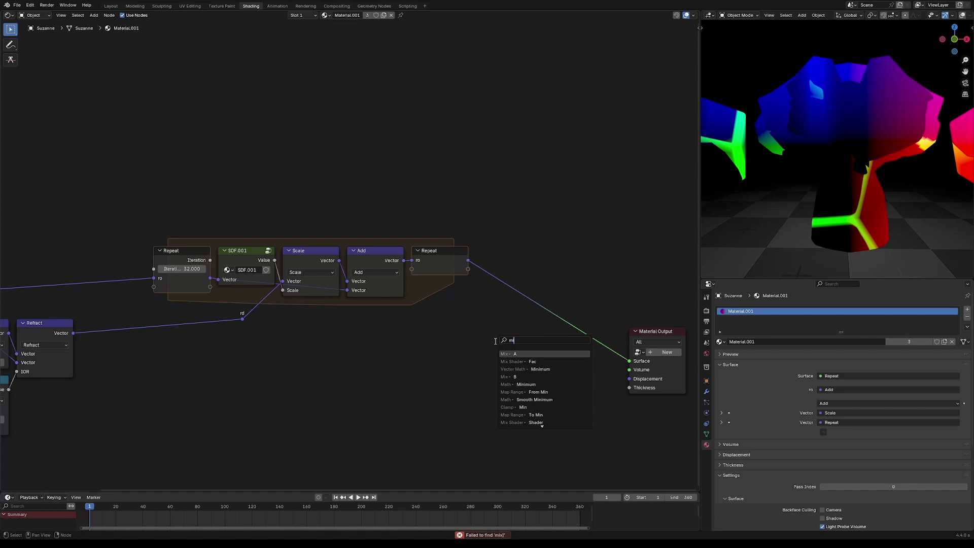
key("Return")
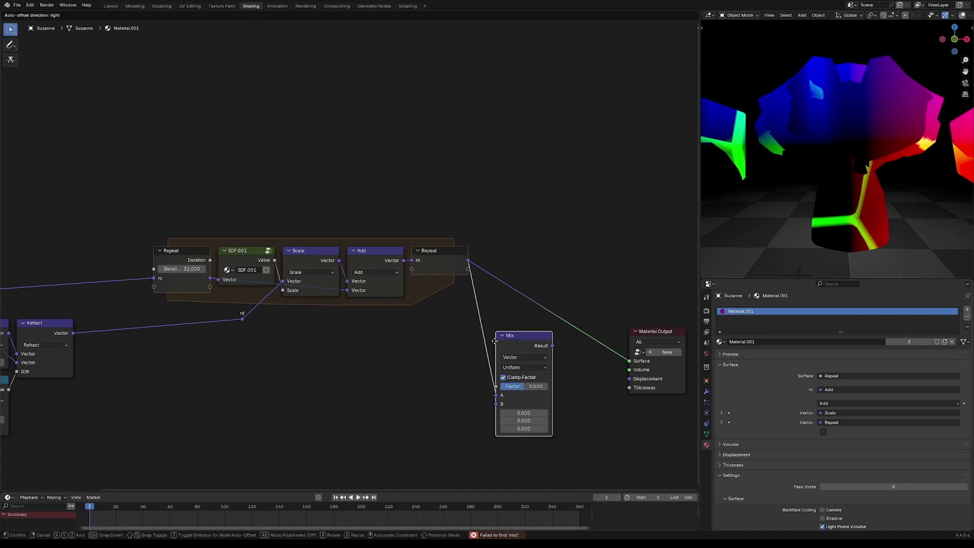
left_click(529, 338)
left_click(527, 338, "ctrl+shift")
left_click_drag(527, 339, 551, 299)
key("a")
key("a")
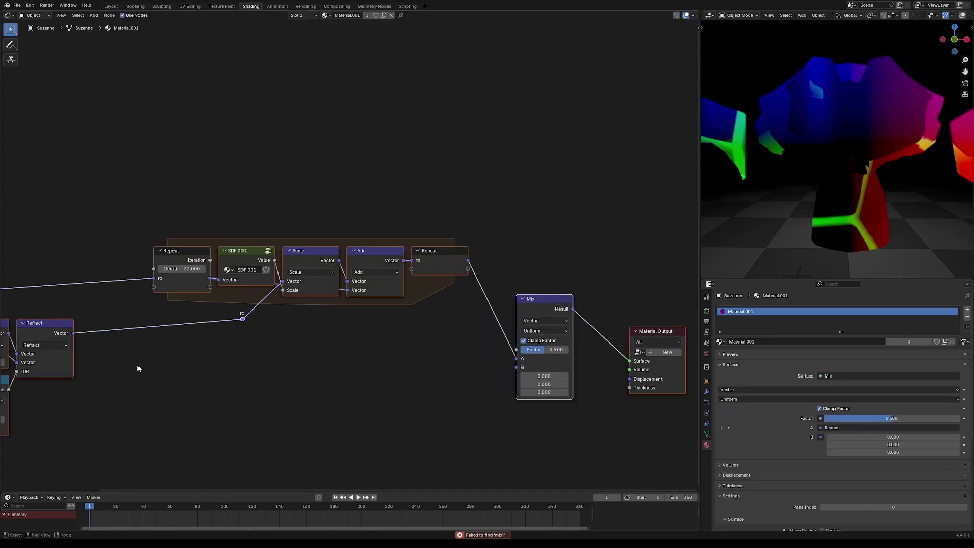
Duplicate the SDF.001 group below the repeat zone, feed it the Geometry Position and preview its value on the material
middle_click_drag(102, 336, 194, 320)
left_click(335, 238)
key("shift+d")
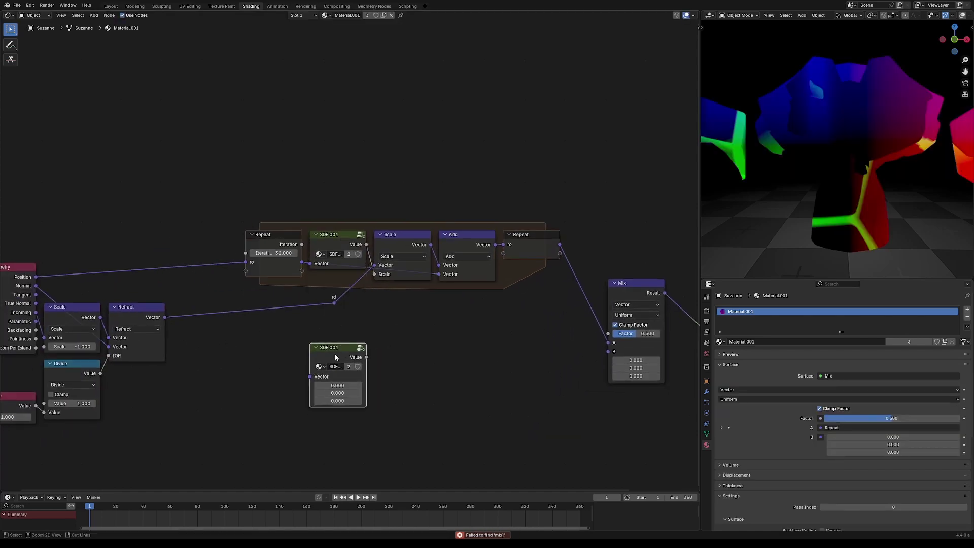
left_click(336, 351)
left_click(94, 293)
left_click_drag(35, 276, 309, 377)
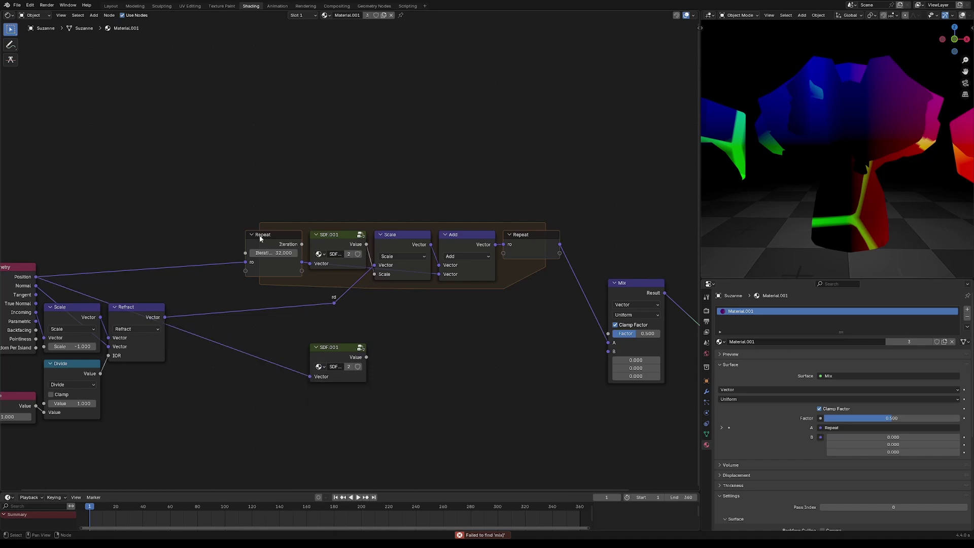
left_click(342, 364, "ctrl+shift")
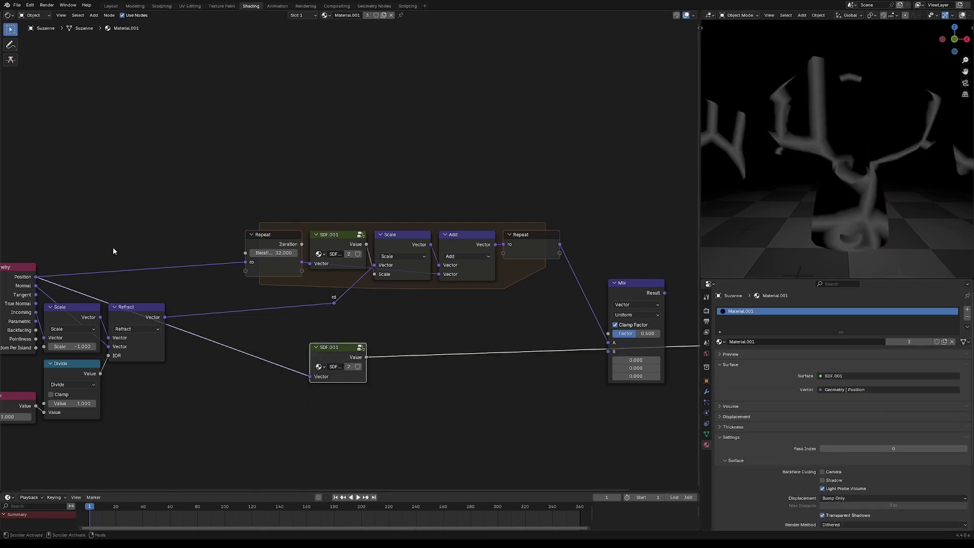
left_click_drag(27, 277, 100, 268)
right_click(104, 269)
left_click(382, 371)
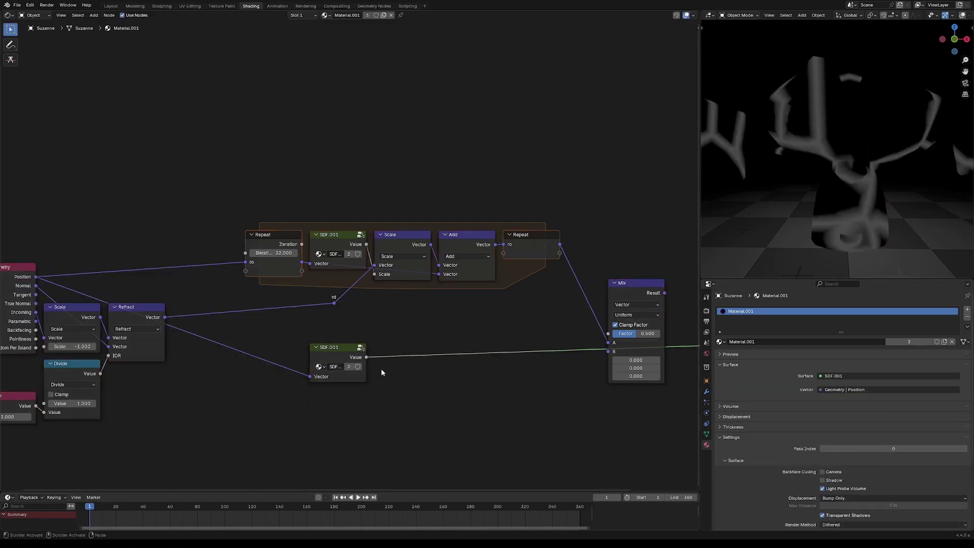
Add a Less Than node with threshold 0 after the duplicated SDF, connect it to the Mix Factor and preview the Mix
left_click_drag(365, 357, 418, 384)
left_click_drag(366, 357, 418, 384)
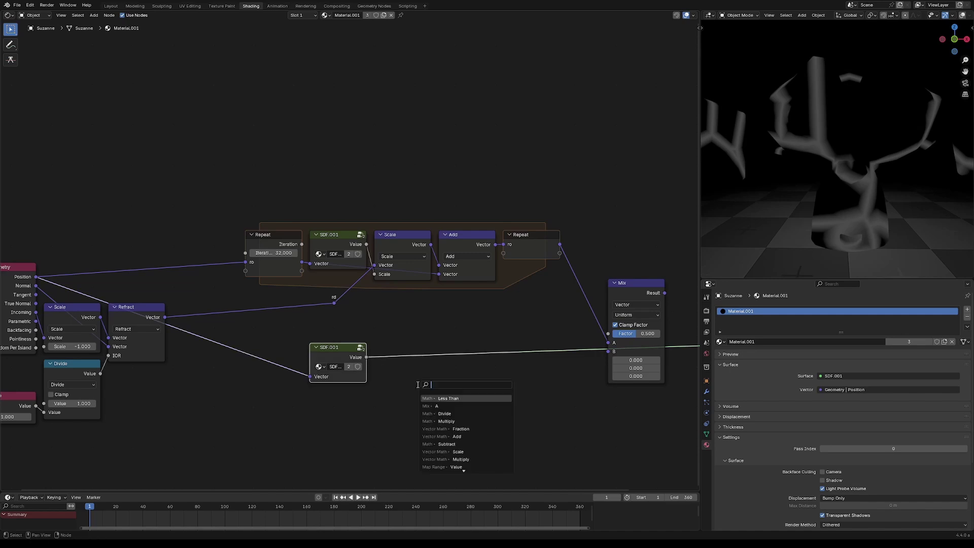
type("les")
key("Return")
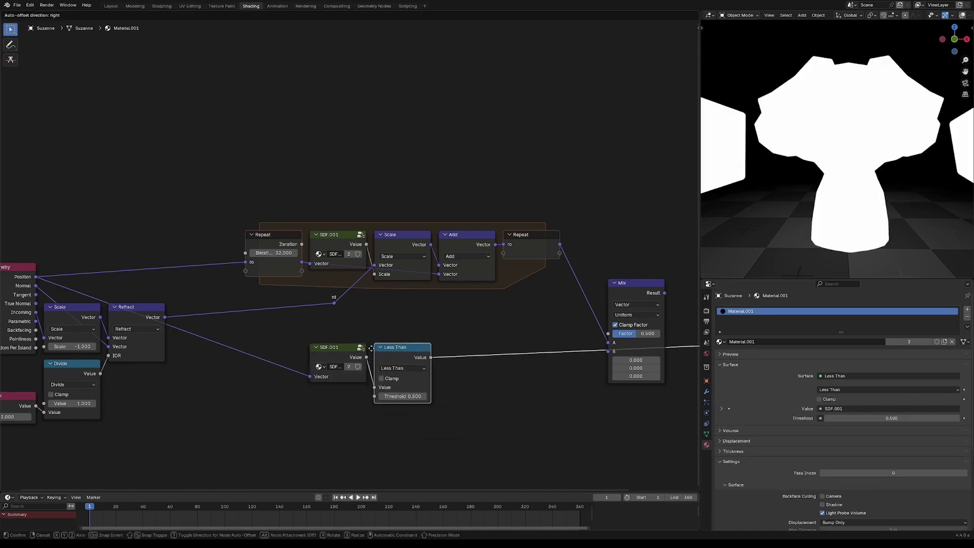
key("BackSpace")
left_click_drag(430, 357, 608, 335)
left_click(638, 284, "ctrl+shift")
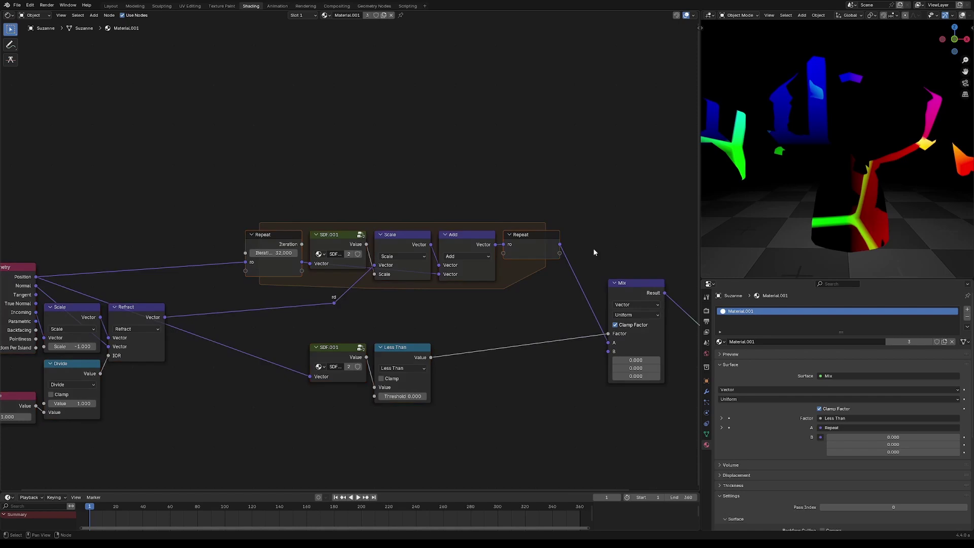
middle_click_drag(802, 169, 811, 213)
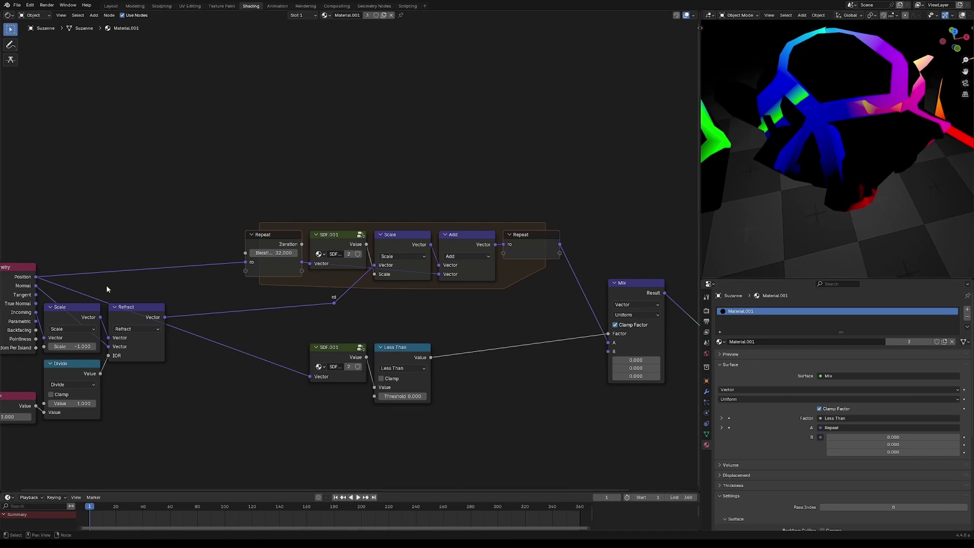
Connect the Geometry Position to the Mix node's B input and check the result on the models
left_click_drag(36, 277, 615, 313)
middle_click_drag(811, 213, 770, 162)
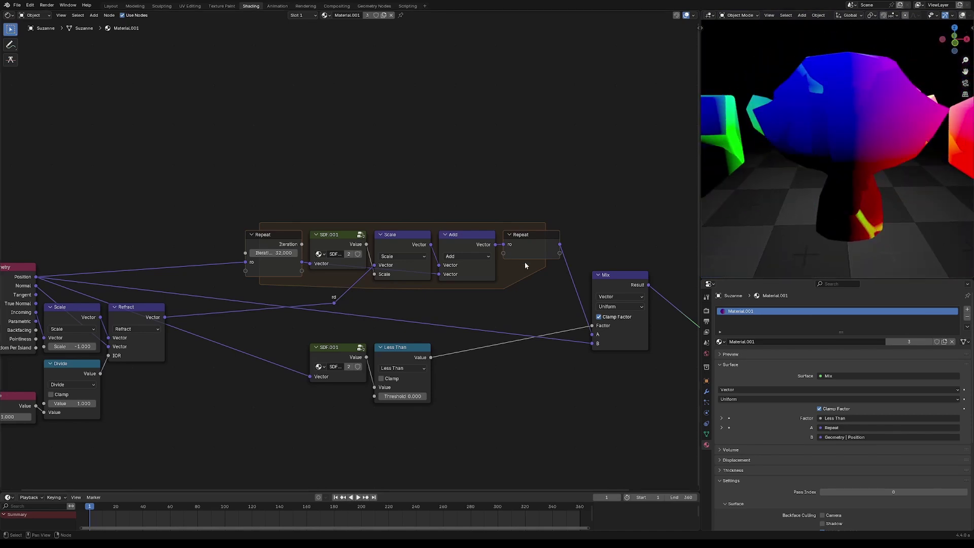
middle_click_drag(459, 195, 425, 293)
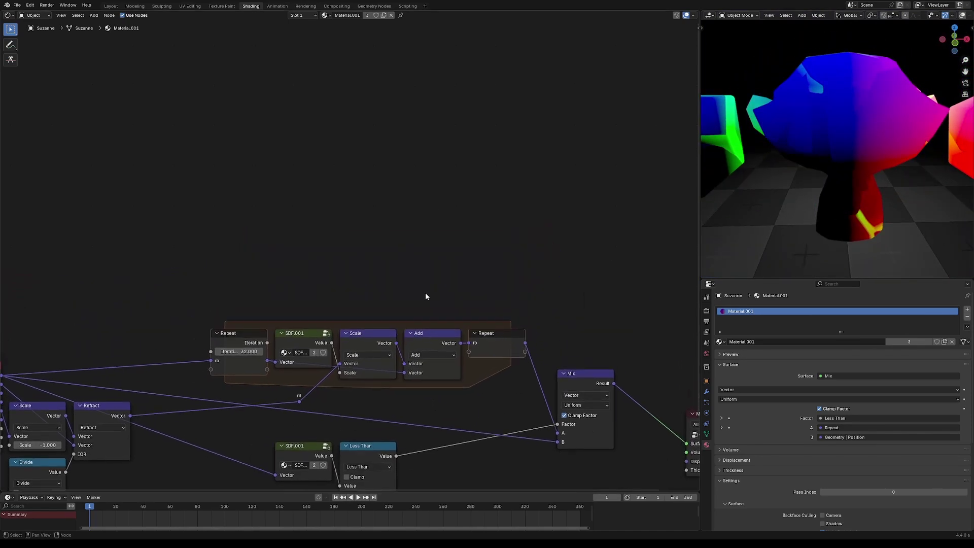
Annotate a surface curve above the nodes, marking two pairs of neighbouring points with incoming lines and outward normal arrows
middle_click_drag(813, 95, 781, 68)
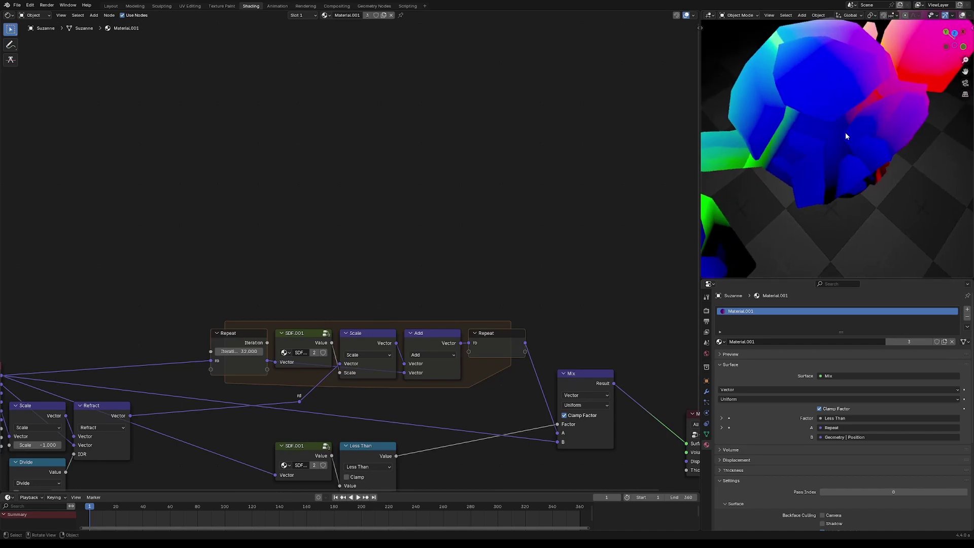
left_click(11, 44)
middle_click_drag(253, 188, 261, 339)
left_click_drag(249, 336, 436, 304)
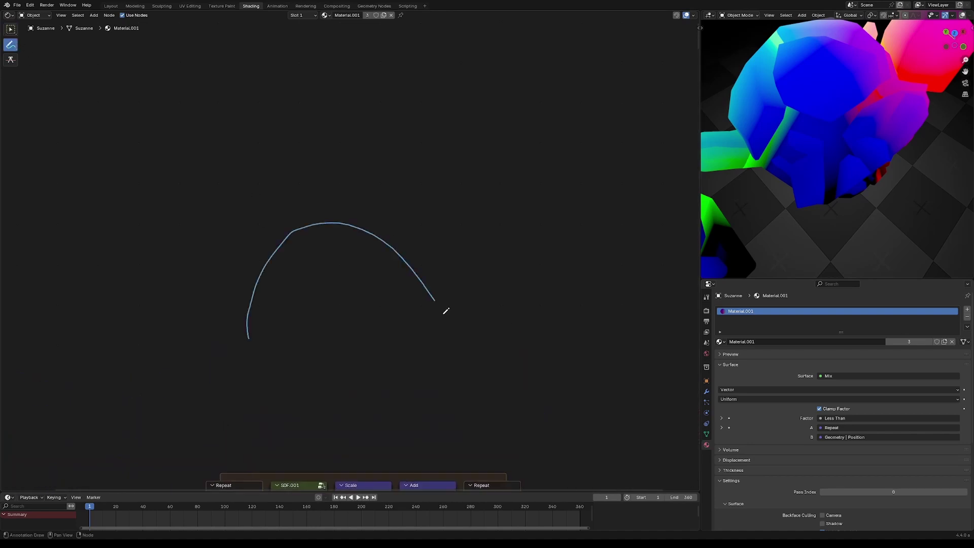
key("ctrl+z")
mouse_move(496, 348)
left_mouse_down()
mouse_move(489, 315)
mouse_move(278, 392)
left_mouse_up()
scroll(370, 294, "up", 2)
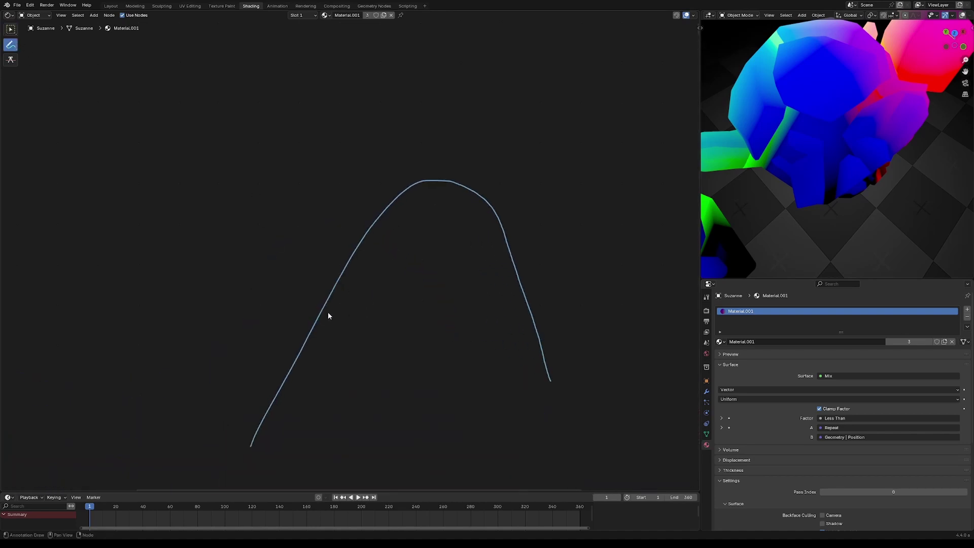
left_click_drag(328, 298, 334, 291)
mouse_move(409, 186)
left_mouse_down()
mouse_move(421, 179)
mouse_move(346, 183)
mouse_move(388, 145)
left_mouse_up()
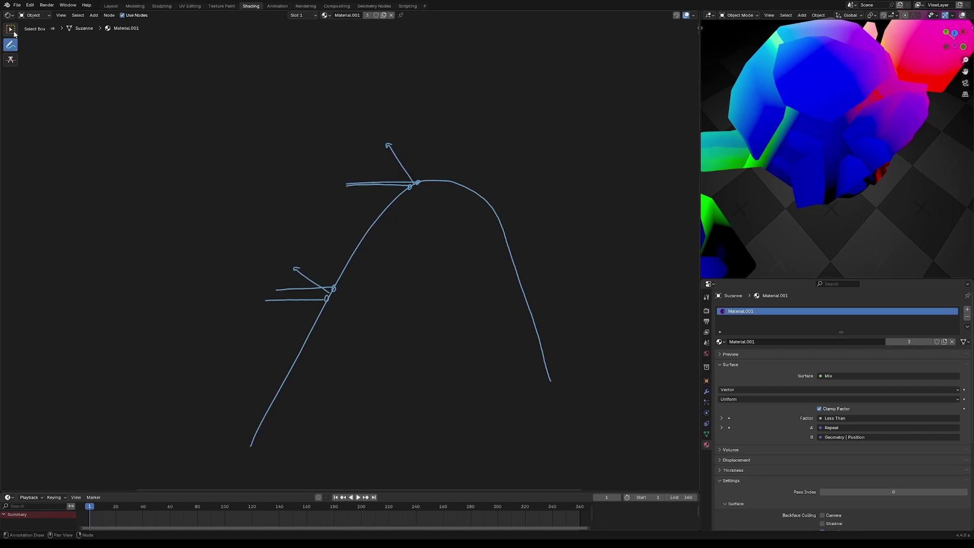
left_click(13, 34)
scroll(520, 255, "down", 2)
middle_click_drag(519, 255, 489, 212)
scroll(363, 218, "up", 2)
middle_click_drag(335, 252, 321, 204)
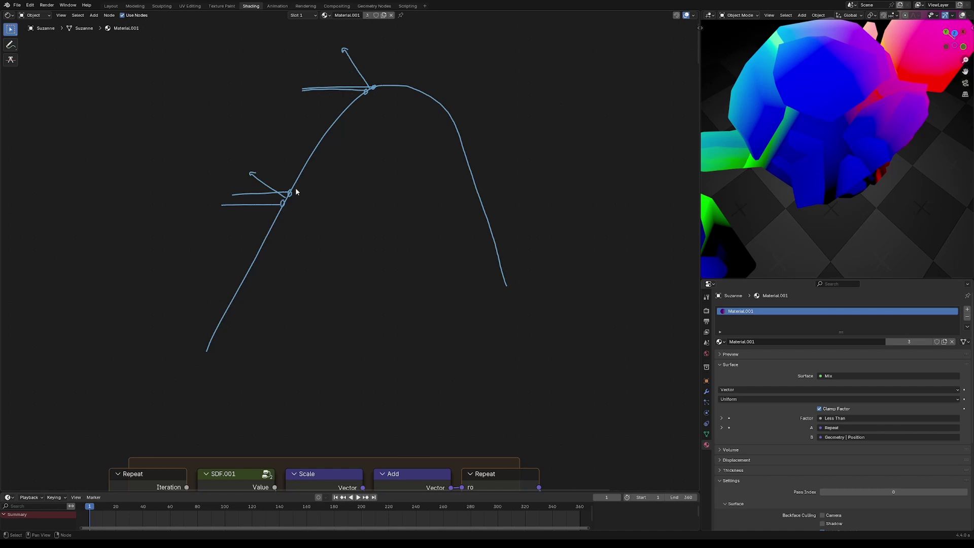
Sketch a square with an outward arrow above the curve, plus further annotation strokes, and undo them
left_click(15, 44)
mouse_move(289, 126)
left_mouse_down()
mouse_move(299, 119)
mouse_move(215, 153)
left_mouse_up()
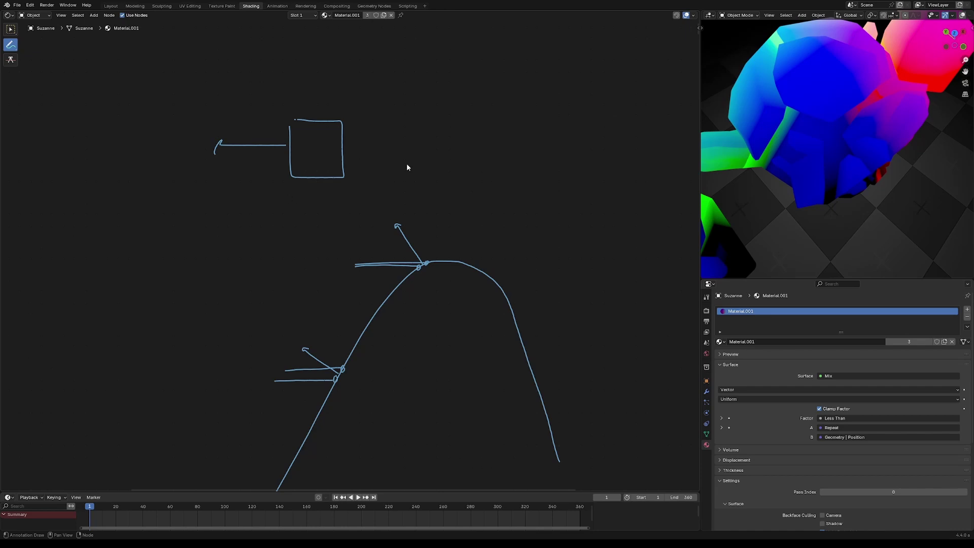
left_click_drag(373, 178, 384, 125)
key("ctrl+z")
key("ctrl+z")
key("ctrl+z")
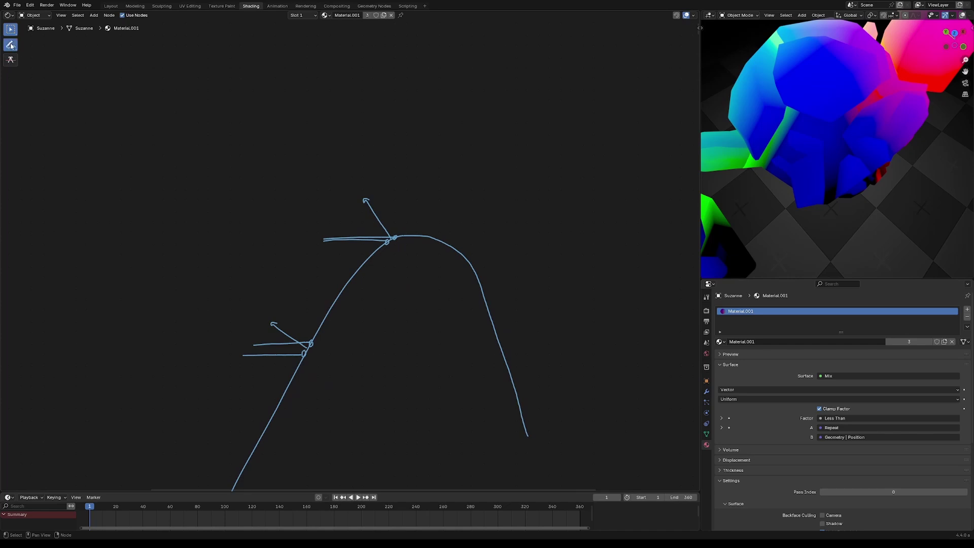
middle_click_drag(399, 275, 396, 175)
mouse_move(478, 112)
left_mouse_down()
mouse_move(115, 279)
mouse_move(457, 135)
mouse_move(257, 200)
mouse_move(423, 84)
left_mouse_up()
key("ctrl+z")
key("ctrl+z")
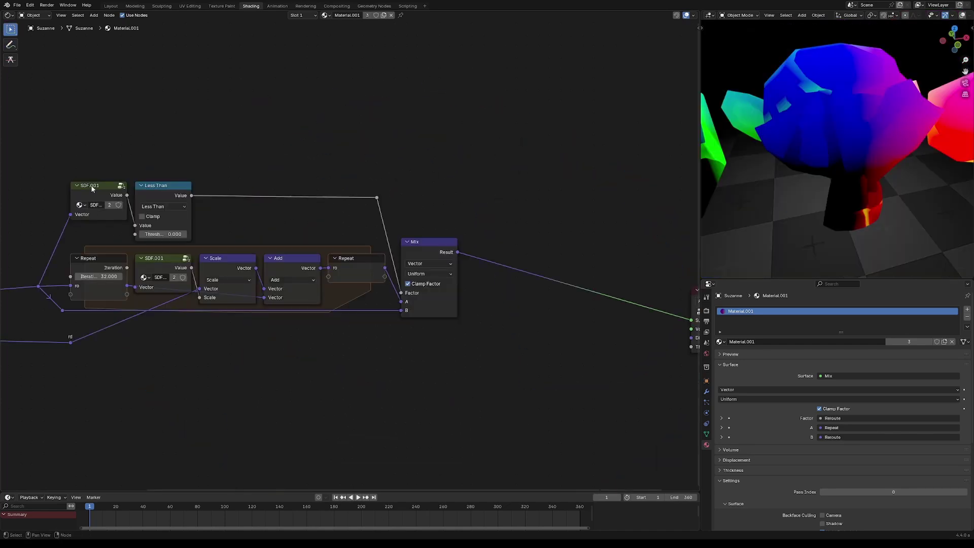
Duplicate the SDF.001 group after the Mix node, feed it the Mix result and preview its value on the material
key("shift+d")
left_click(558, 183)
middle_click_drag(531, 223, 403, 276)
left_click_drag(329, 304, 411, 252)
left_click(434, 226, "ctrl+shift")
key("a")
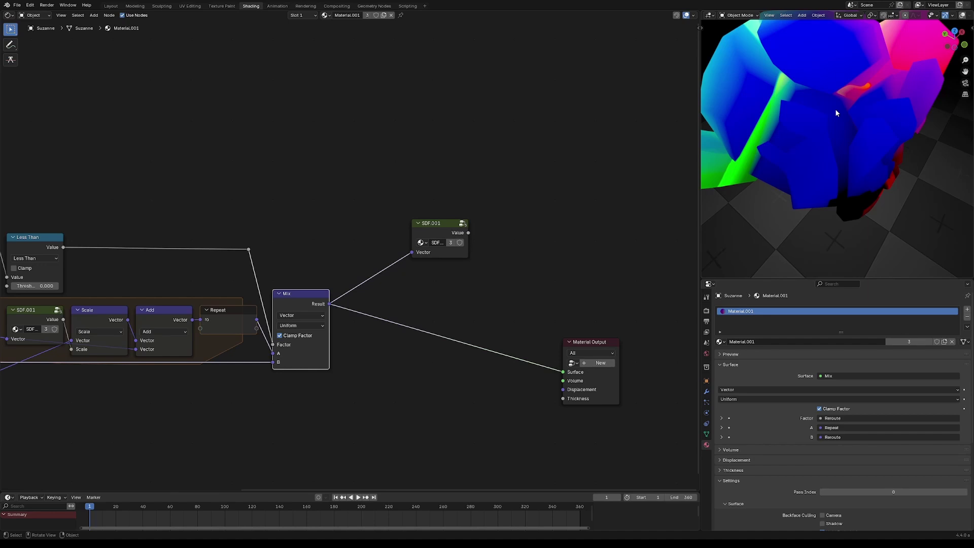
middle_click_drag(836, 110, 791, 124)
left_click(437, 224, "ctrl+shift")
middle_click_drag(735, 185, 806, 150)
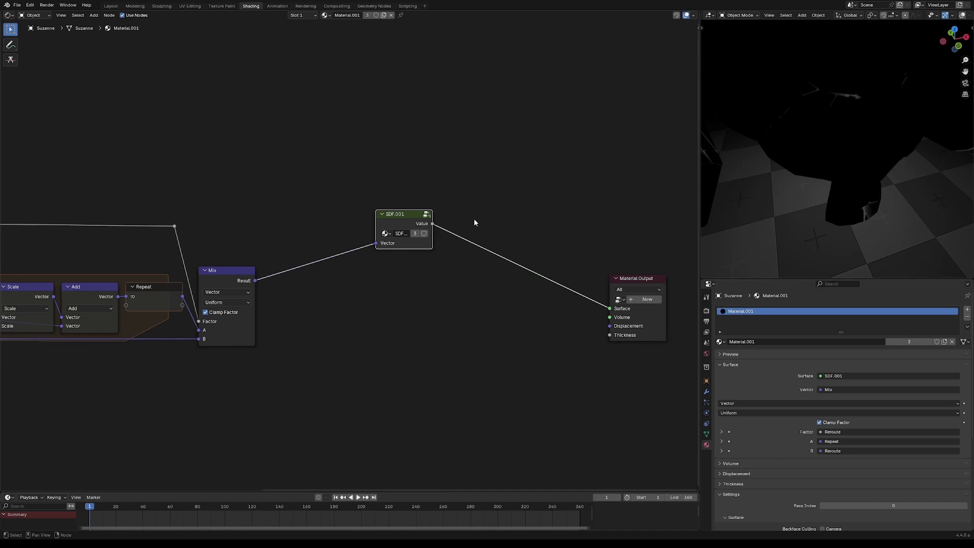
Duplicate the new SDF.001 group three times in a column, keeping each copy connected to the Mix result
key("ctrl+shift+d")
left_click(410, 271)
key("ctrl+shift+d")
left_click(410, 310)
key("ctrl+shift+d")
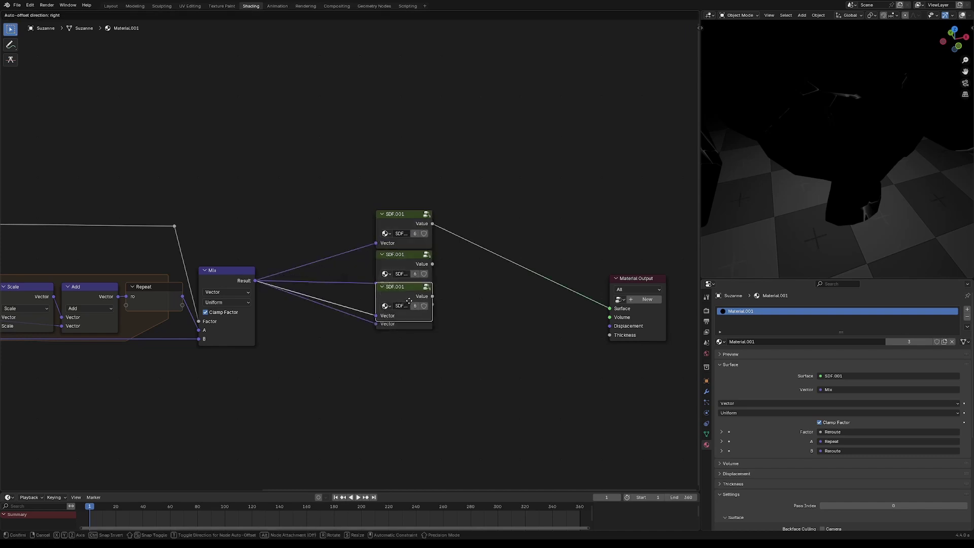
left_click(409, 188)
key("a")
key("a")
Insert a vector Subtract node before each of the three lower SDF.001 groups and reroute the topmost group's link around them
left_click_drag(330, 123, 419, 362)
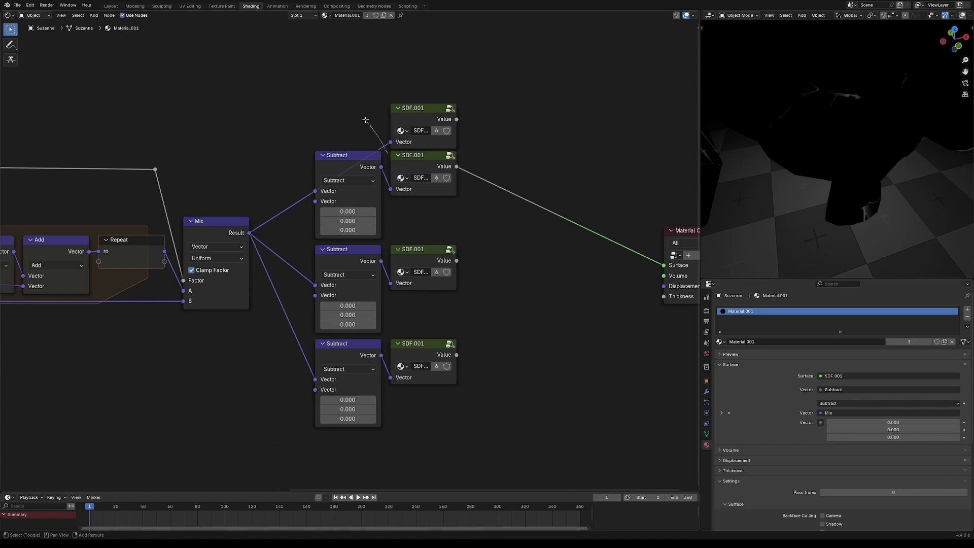
right_click_drag(311, 178, 311, 209, "shift")
key("g")
left_click(311, 159)
key("a")
key("a")
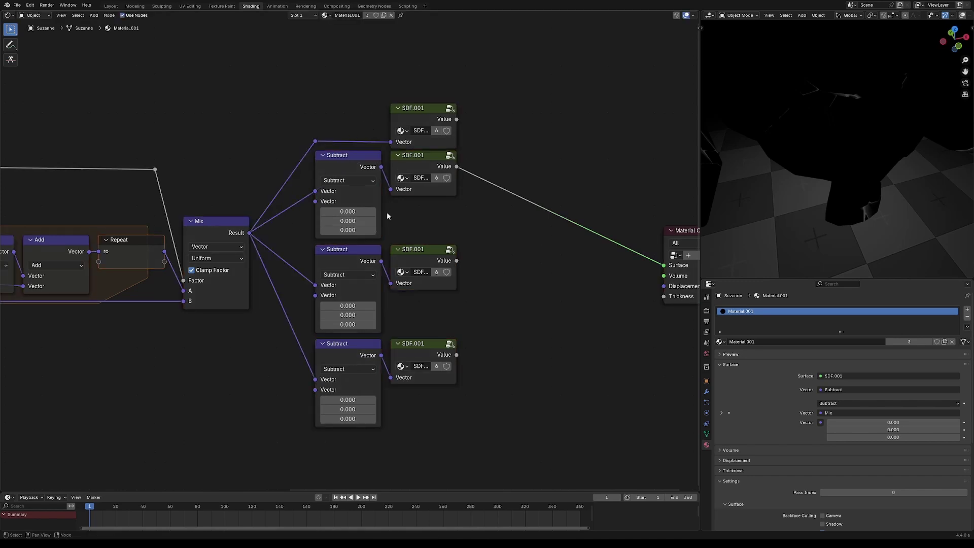
Set the X offset of the first Subtract node to 0.0001
left_click(357, 211)
type("0.0001")
key("Return")
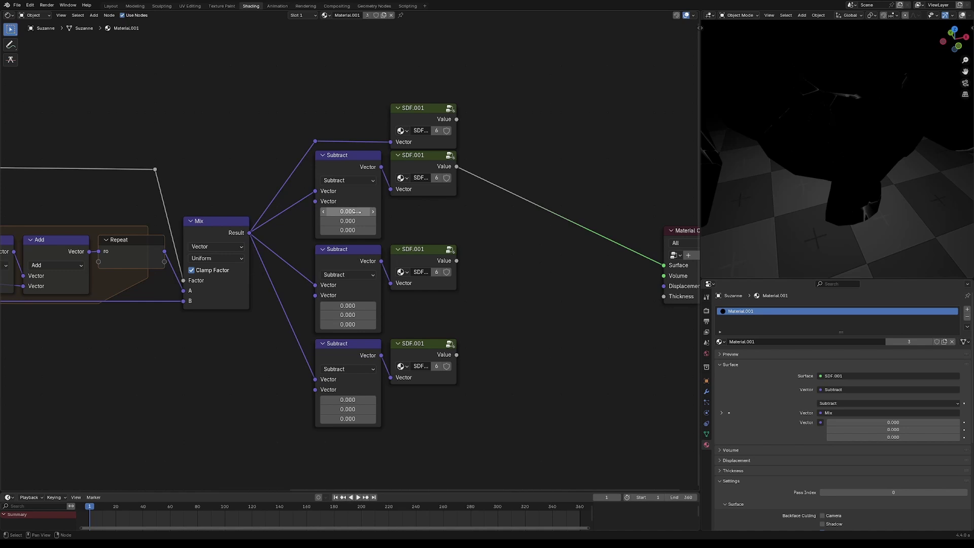
Set an offset of 0.001 on the three Subtract nodes: X on the first, Y on the second and Z on the third
left_click(357, 212)
type("0.001")
key("Return")
left_click(341, 212)
key("ctrl+c")
key("Escape")
key("ctrl+v")
key("ctrl+v")
Add a Combine XYZ node and connect the three offset SDF.001 values to its X, Y and Z inputs
left_click_drag(456, 167, 503, 237)
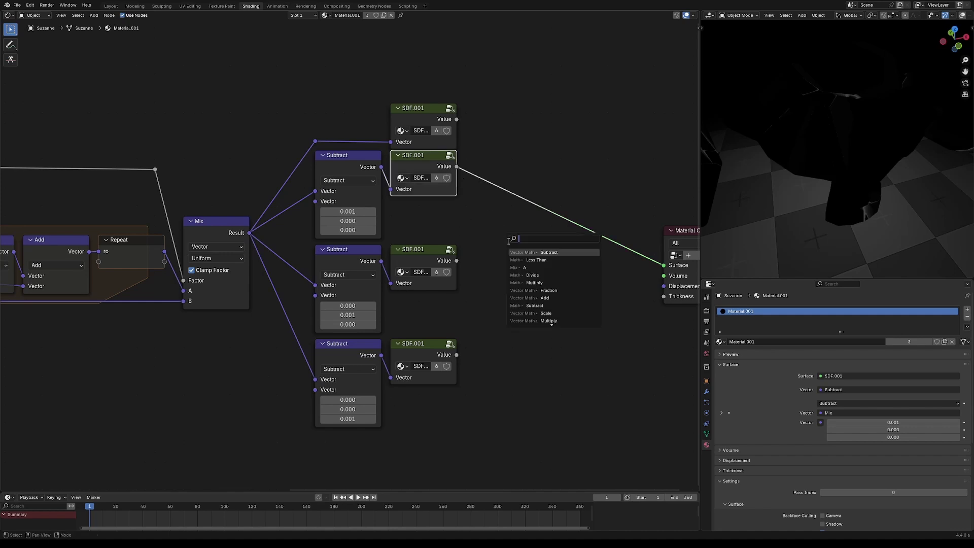
type("comb")
key("Return")
left_click(503, 238)
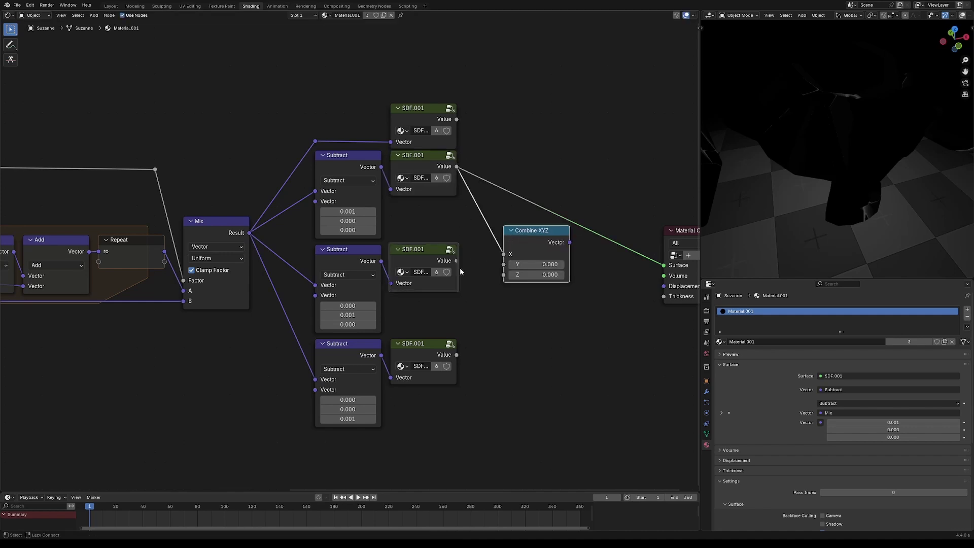
right_click_drag(459, 266, 532, 259, "alt")
right_click_drag(431, 362, 531, 249, "alt")
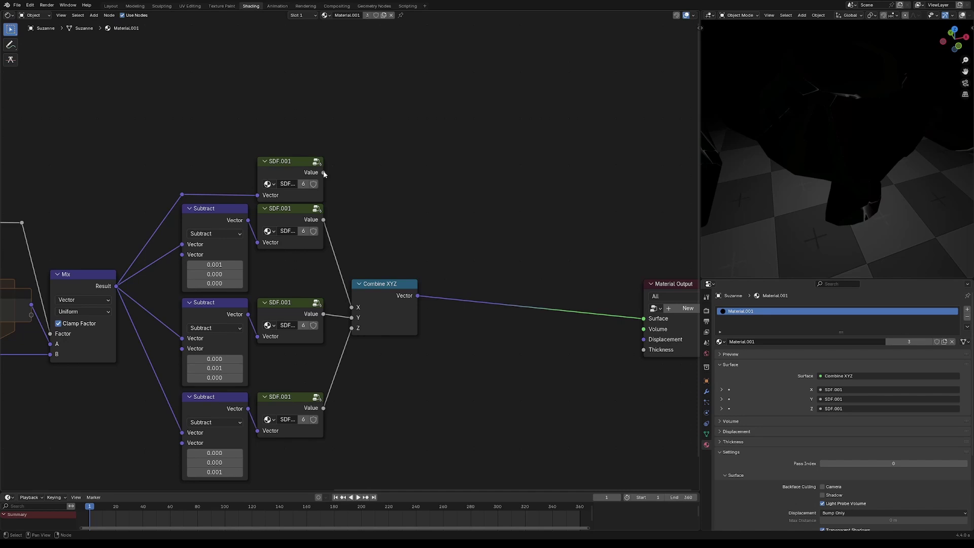
Add a vector Subtract node that subtracts the Combine XYZ vector from the topmost SDF.001 value, placed before the Material Output
left_click_drag(324, 173, 490, 230)
type("subt")
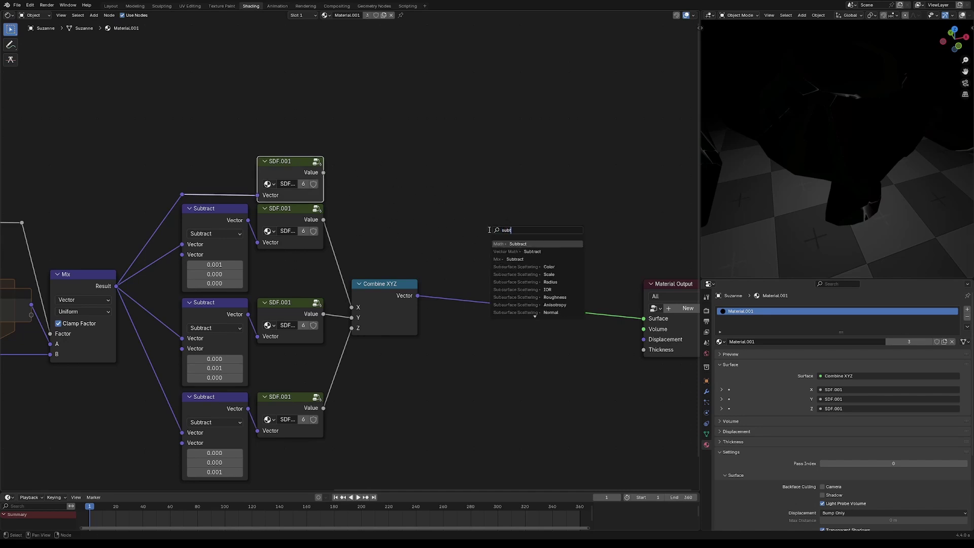
key("Down")
key("Return")
left_click(468, 225)
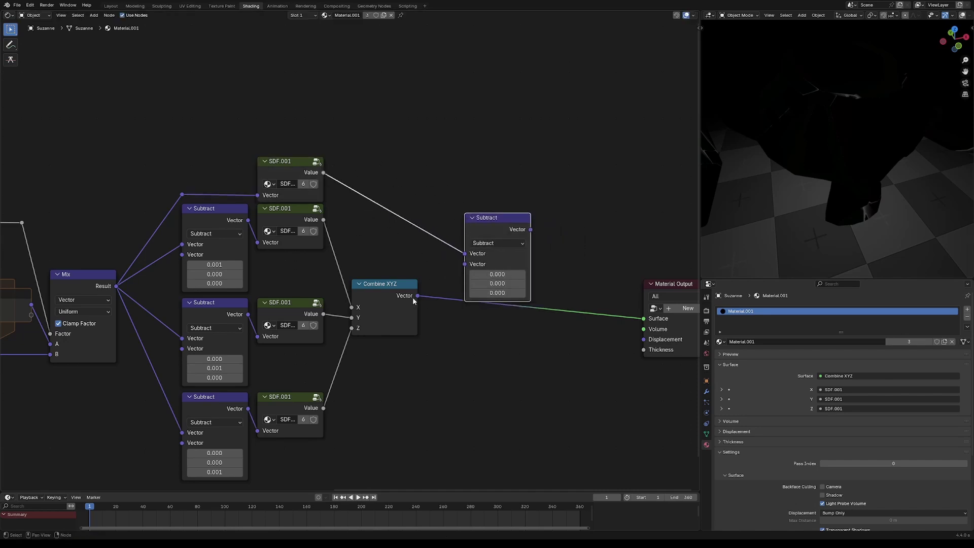
left_click_drag(417, 295, 464, 263)
left_click_drag(491, 223, 452, 289)
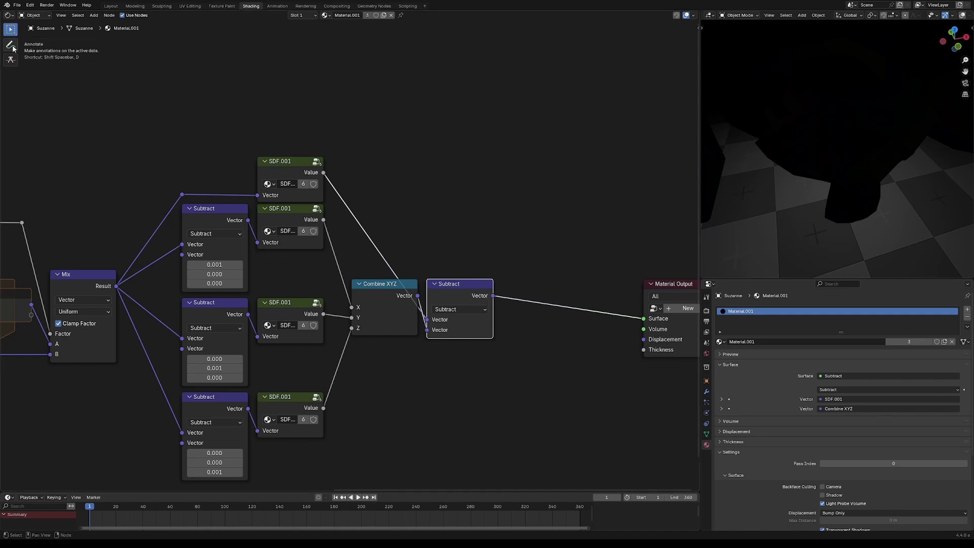
Add a Normalize node after the last Subtract and inspect the resulting normals on the models
mouse_move(492, 295)
left_mouse_down()
mouse_move(517, 307)
mouse_move(509, 297)
left_mouse_up()
type("normali")
key("Return")
left_click(523, 296)
left_click(509, 297)
middle_click_drag(821, 204, 823, 193)
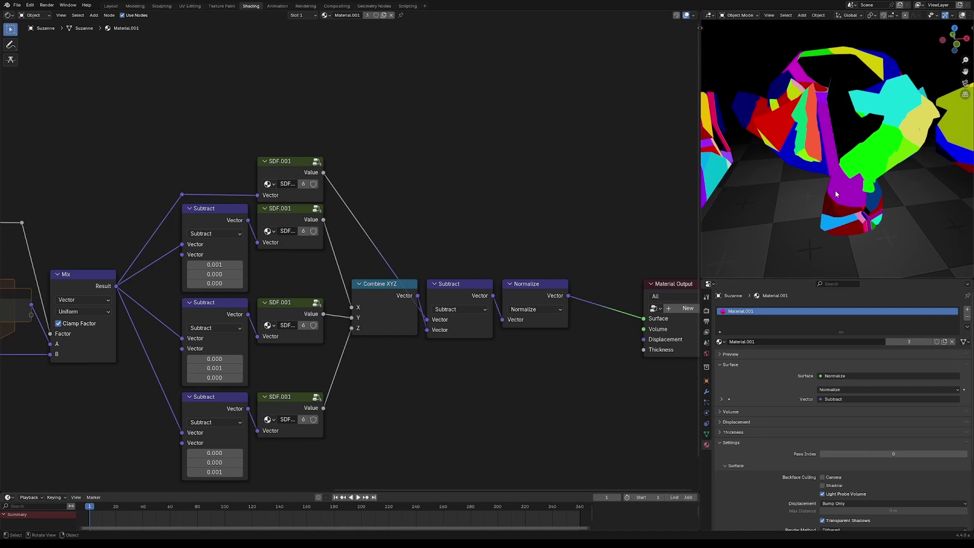
middle_click_drag(835, 190, 883, 217)
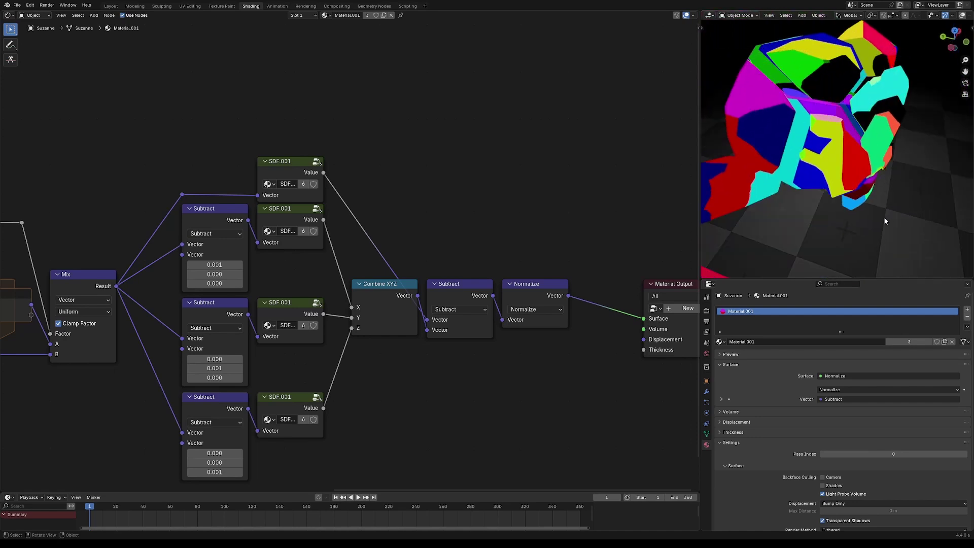
scroll(557, 256, "down", 1)
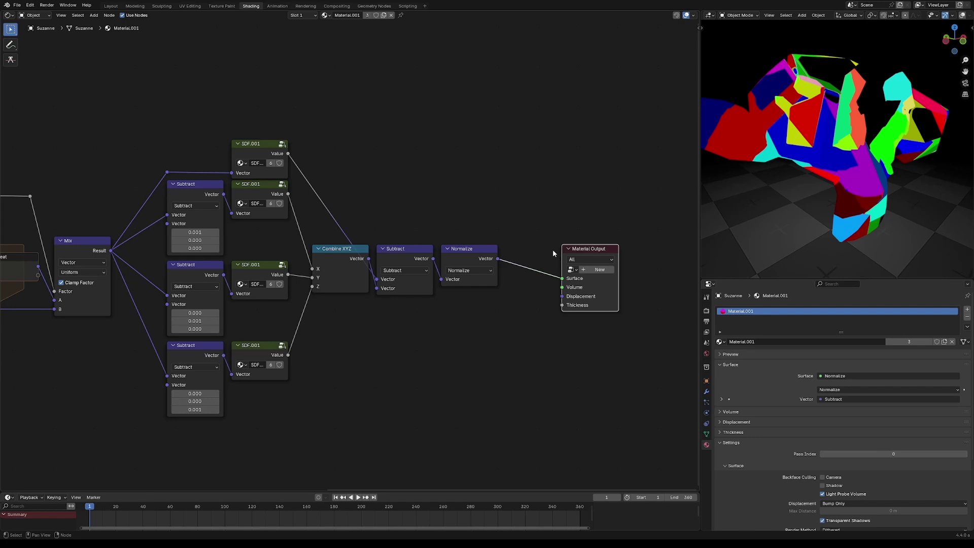
Duplicate the Mix node after Normalize, using the Less Than mask as Factor and the Geometry Normal as B
middle_click_drag(289, 285, 409, 287)
left_click(203, 243)
key("shift+d")
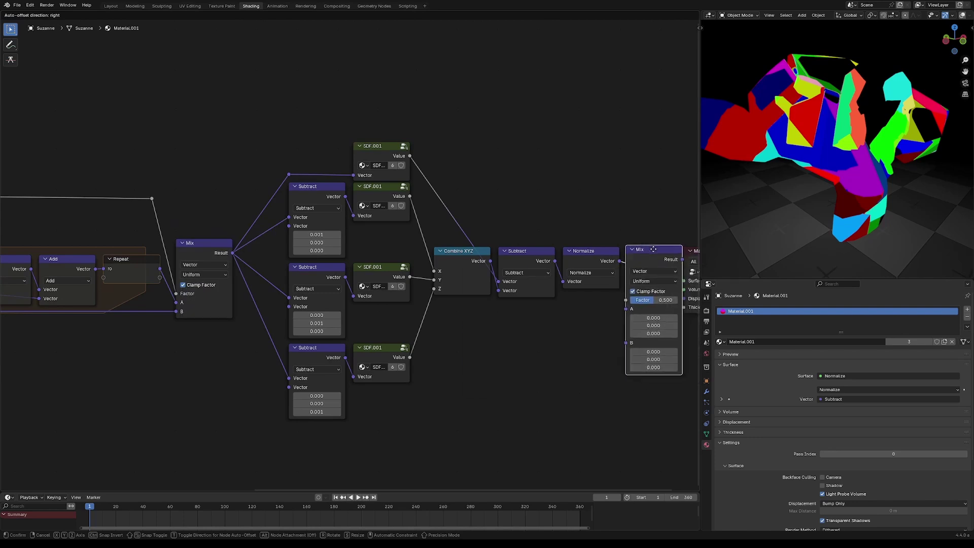
left_click(647, 252)
right_click_drag(152, 199, 654, 305, "alt")
scroll(257, 321, "down", 4)
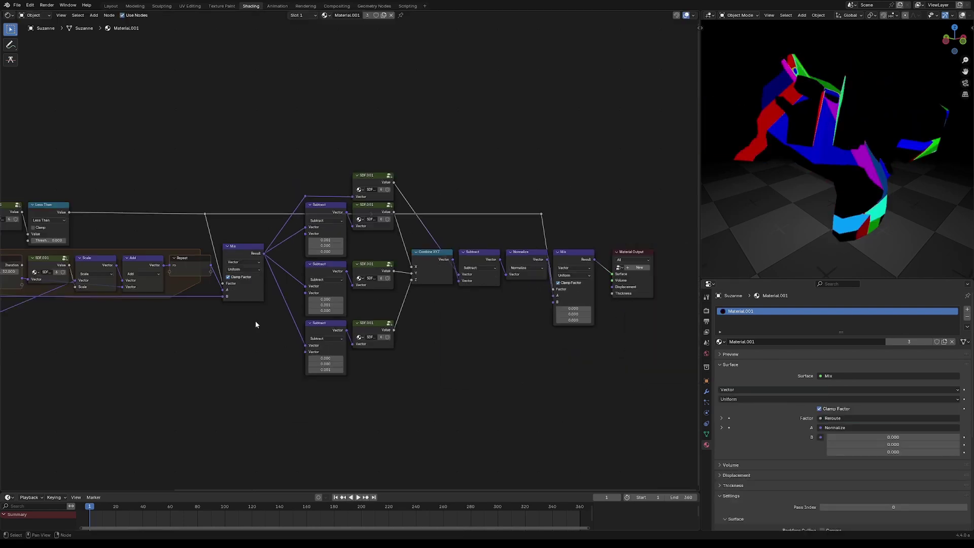
left_click_drag(29, 269, 576, 276)
middle_click_drag(811, 203, 852, 188)
Group the nodes into frames labelled Refraction, Raymarching and Normal Estimation
left_click_drag(144, 315, 429, 158)
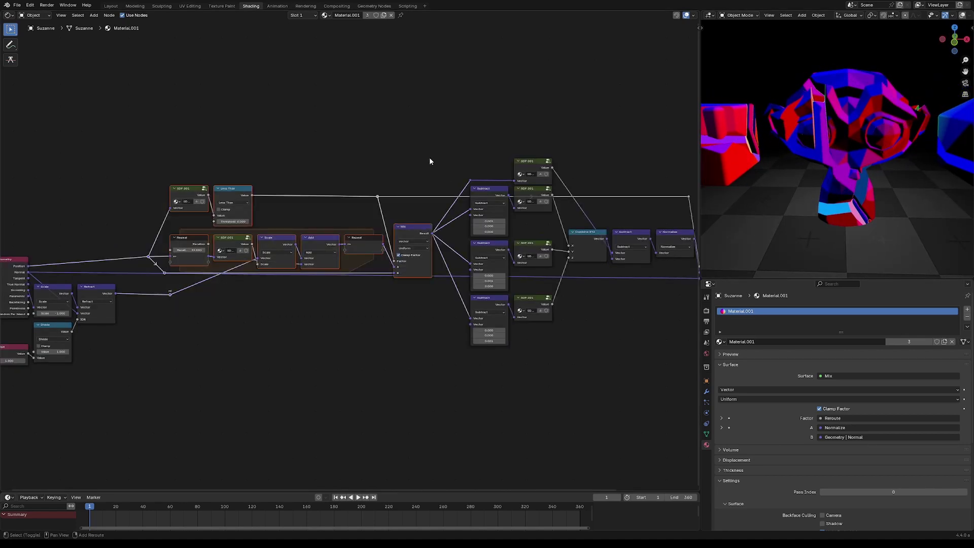
key("ctrl+j")
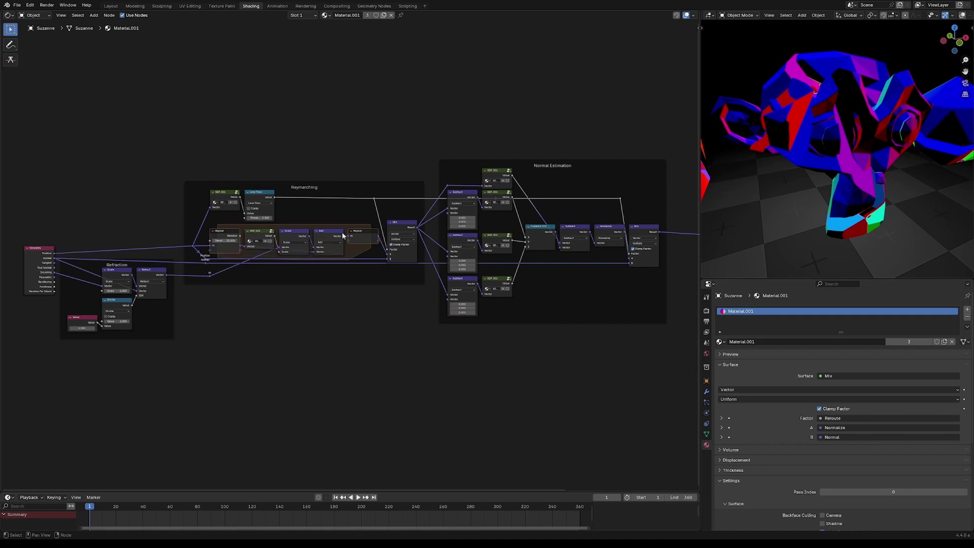
Preview the result of the Mix node that ends the raymarching section on the material
mouse_move(432, 203)
middle_mouse_down()
mouse_move(263, 230)
mouse_move(412, 277)
middle_mouse_up()
left_click(244, 251, "ctrl+shift")
key("a")
key("a")
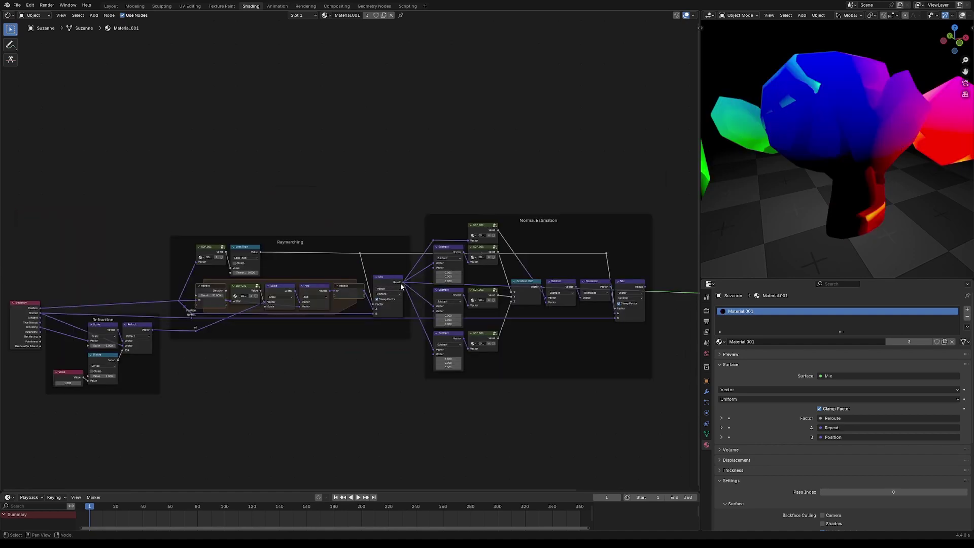
Add a Distance node between the raymarched Mix result and the Geometry Position, and preview it on the models
left_click_drag(401, 282, 476, 121)
type("distan")
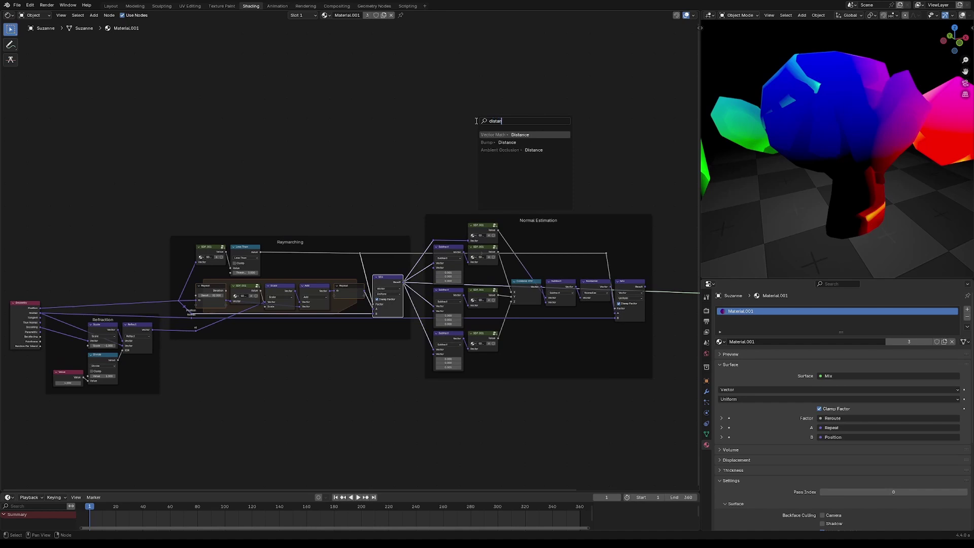
type("c")
key("Return")
left_click_drag(44, 307, 479, 143)
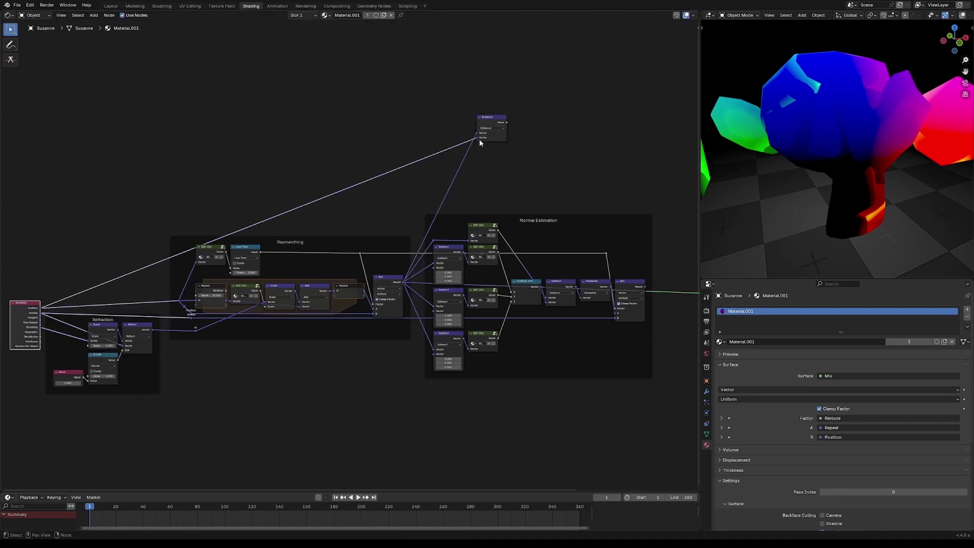
left_click(46, 312, "ctrl+shift")
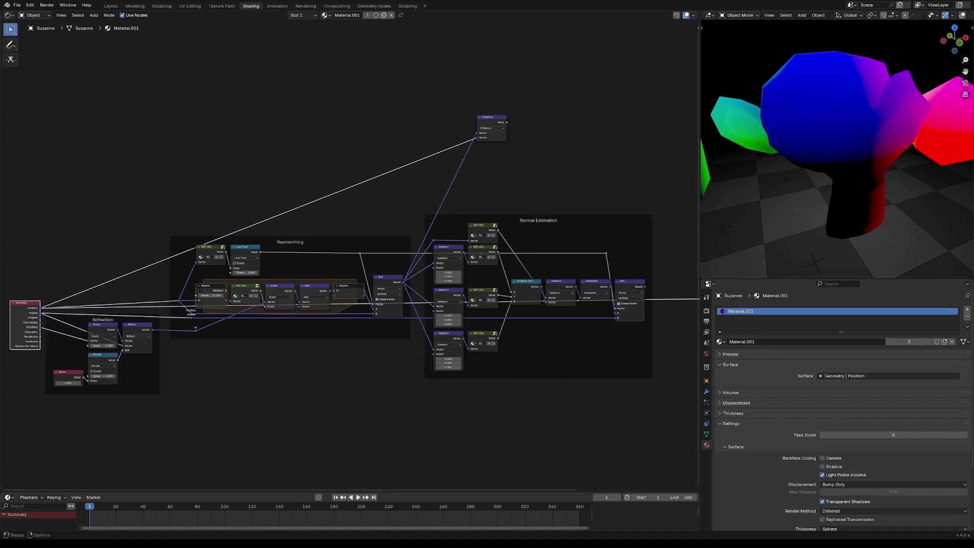
left_click(495, 120, "ctrl+shift")
middle_click_drag(725, 190, 831, 190)
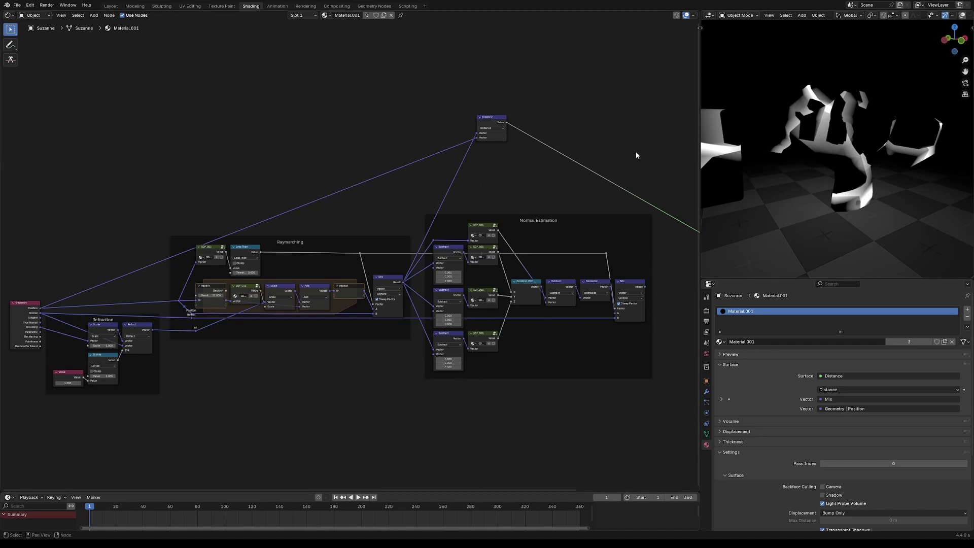
Add a Color Ramp after the Distance node and set it to HSV with Near interpolation
type("color ra")
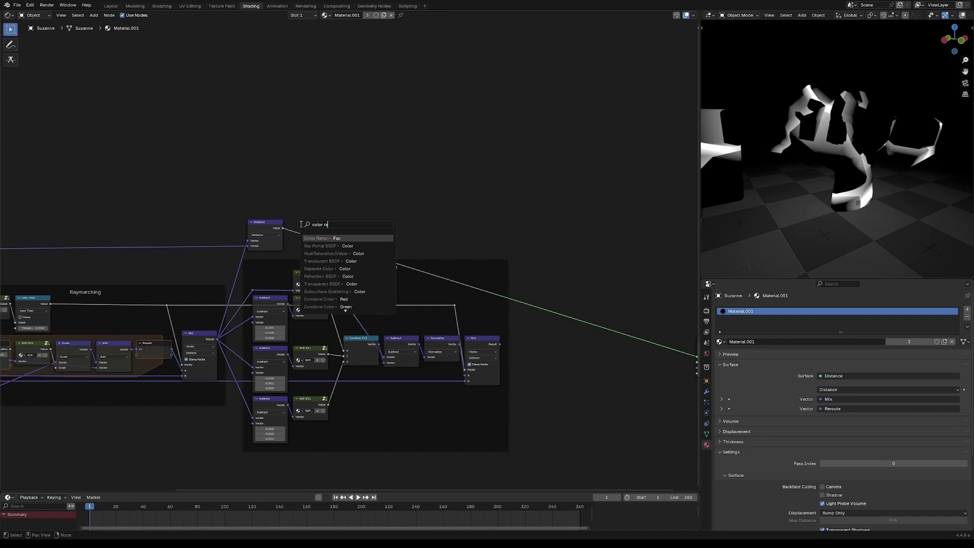
key("Return")
scroll(364, 217, "up", 3)
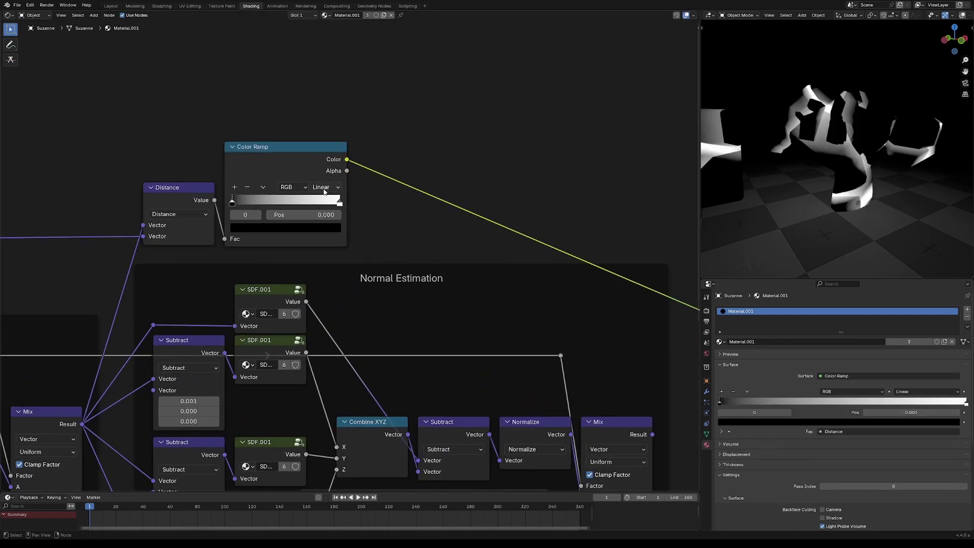
scroll(375, 195, "up", 2)
left_click(281, 161)
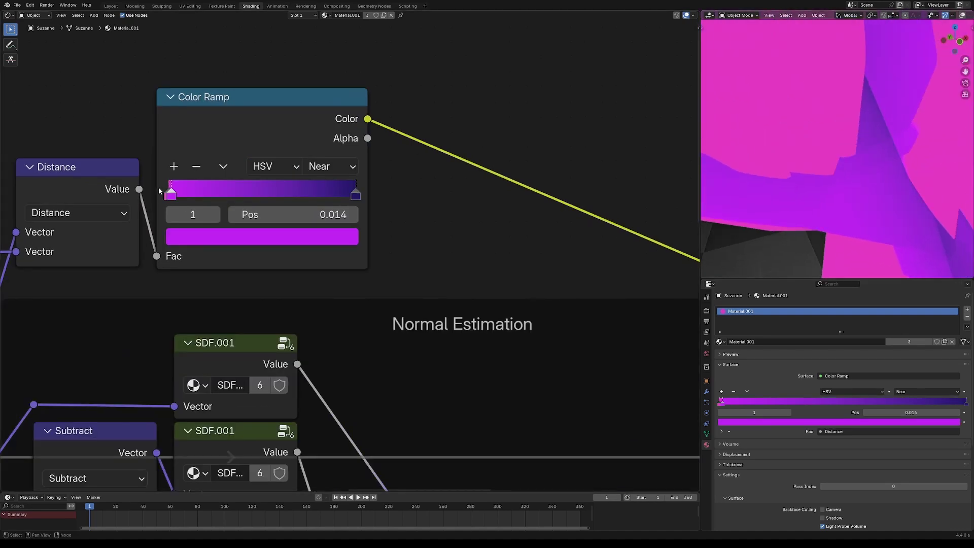
Try moving the Color Ramp's first stop, undo it, and view the distance coloring around the monkey head
left_click_drag(173, 193, 211, 200)
key("ctrl+z")
scroll(860, 154, "down", 5)
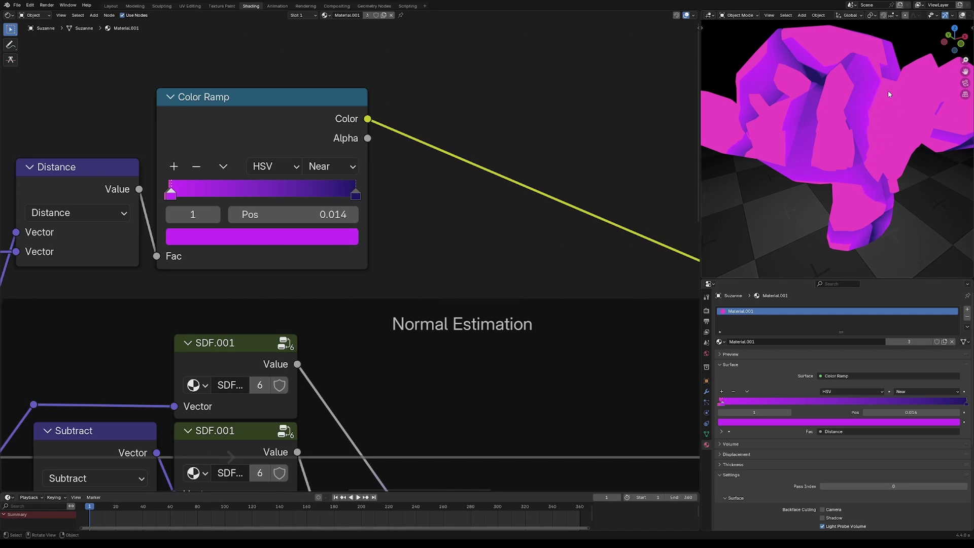
middle_click_drag(887, 90, 854, 114)
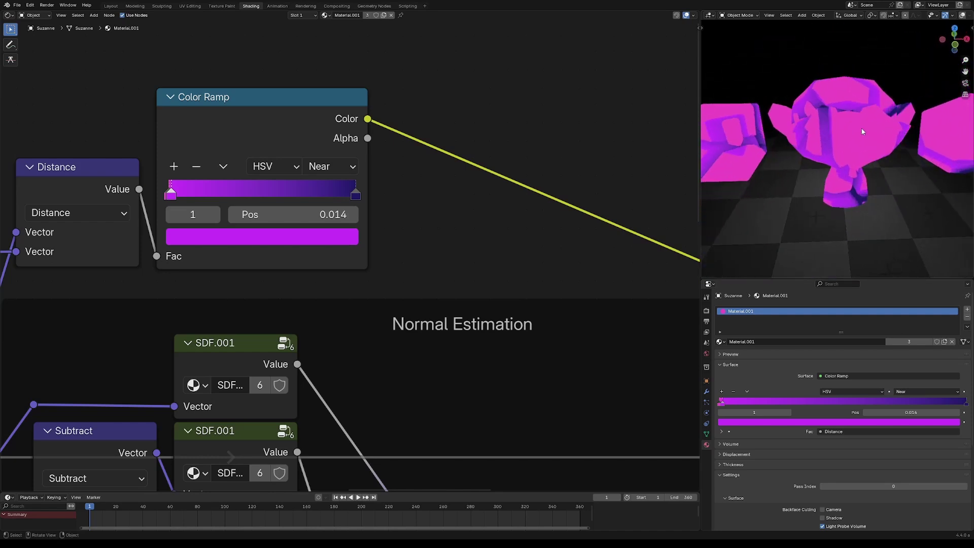
middle_click_drag(860, 156, 825, 146)
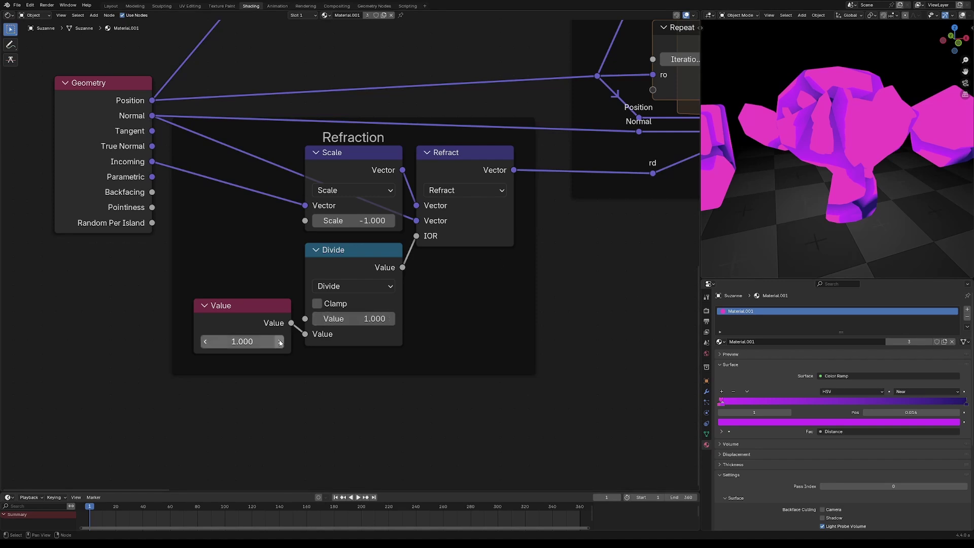
Set the Value node that drives the refraction's IOR division to 1.5
double_click(260, 341)
type("1.5")
key("Return")
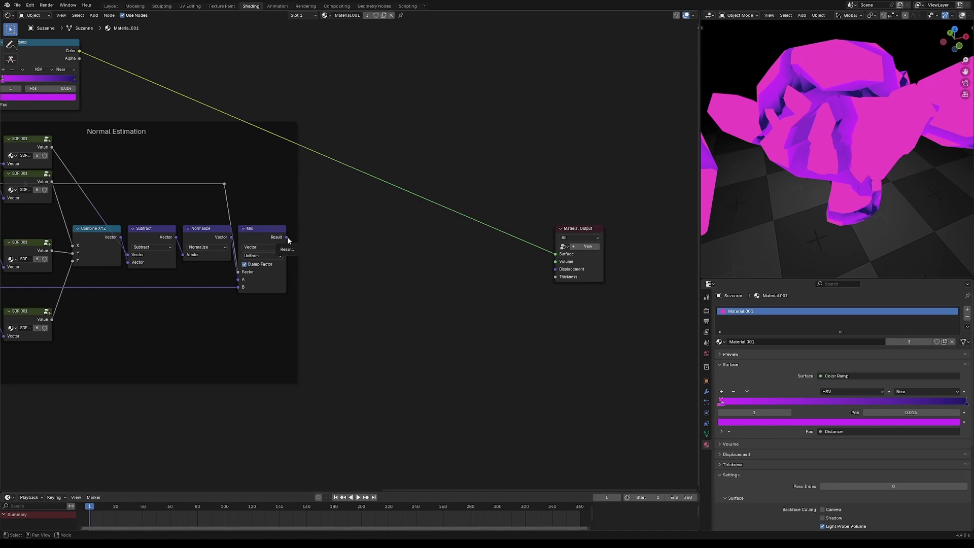
Feed the normal estimation's Mix result into a new Layer Weight node's Normal and preview its Facing output on the models
left_click_drag(288, 238, 357, 252)
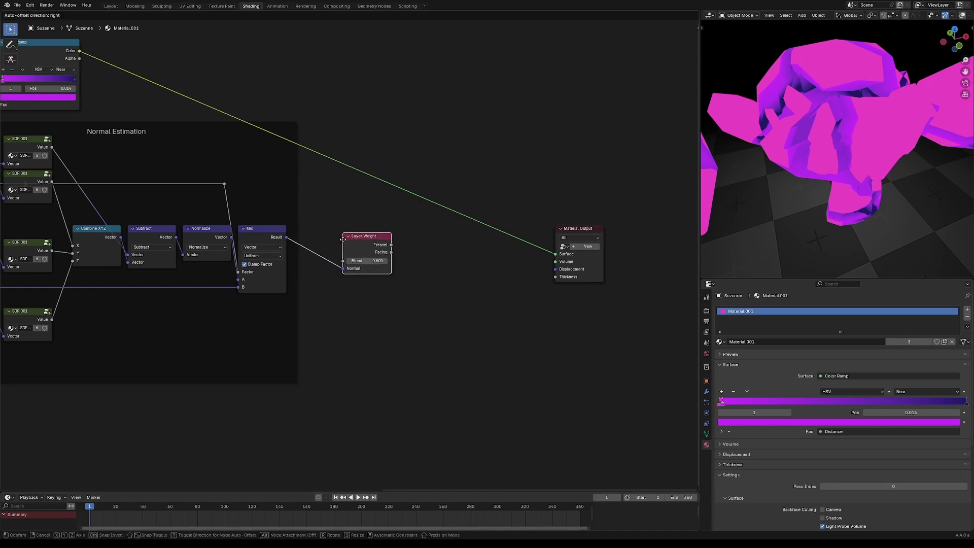
left_click(360, 243)
left_click(360, 244, "ctrl+shift")
left_click(361, 243, "ctrl+shift")
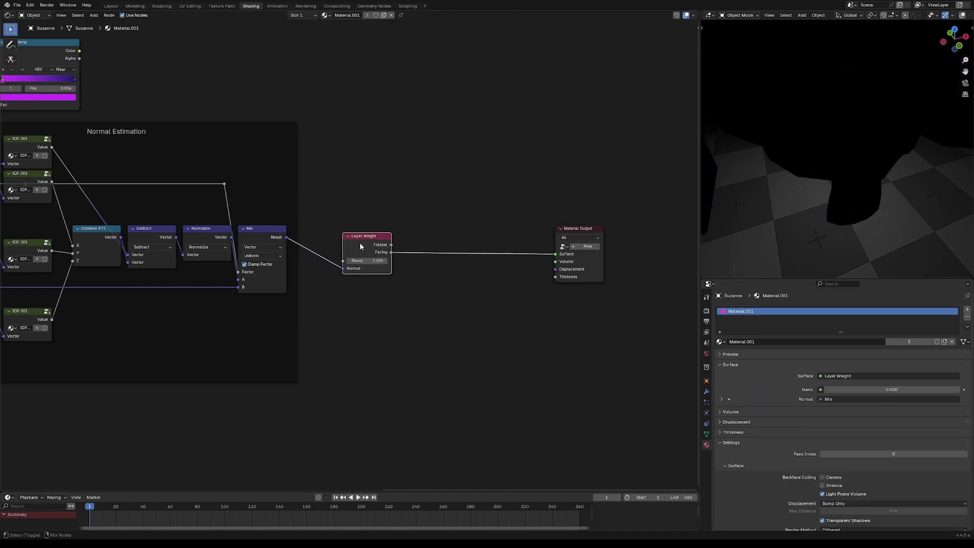
key("g")
left_click(352, 236)
key("a")
key("a")
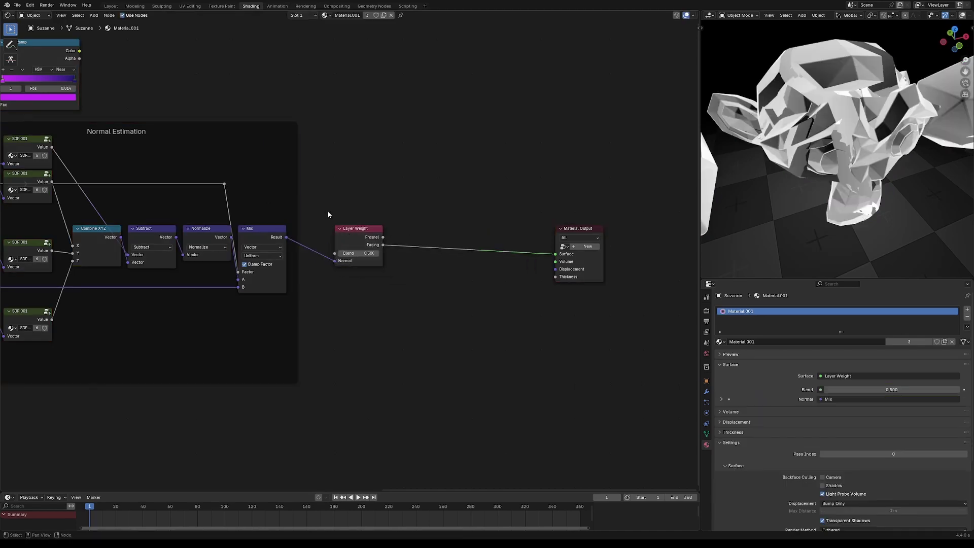
middle_click_drag(787, 170, 766, 155)
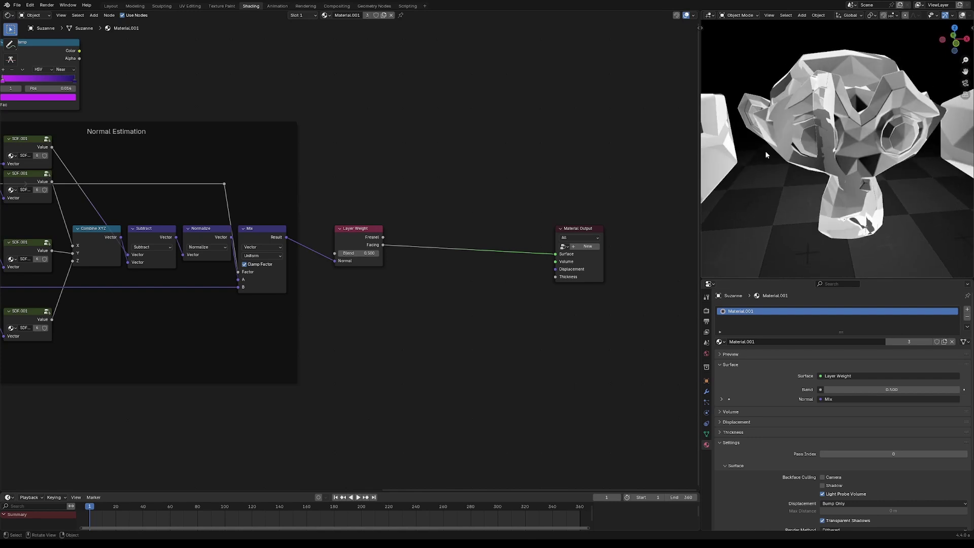
Insert a Map Range node between the Layer Weight's Facing output and the Material Output
scroll(426, 208, "up", 2)
left_click_drag(391, 241, 441, 247)
type("map range")
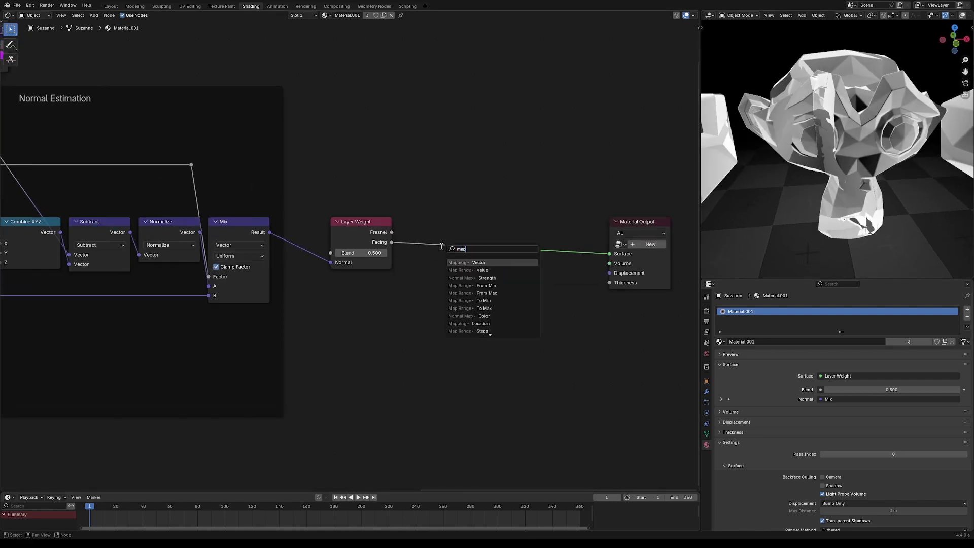
key("Return")
left_click(379, 232)
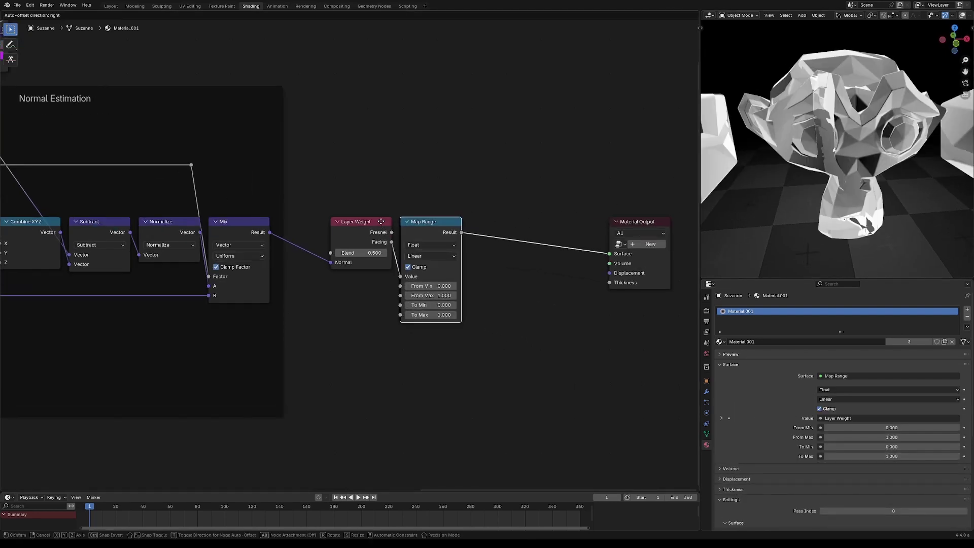
Set the Map Range node's To Min to 350 and To Max to 750
scroll(513, 310, "up", 2)
left_click(469, 323)
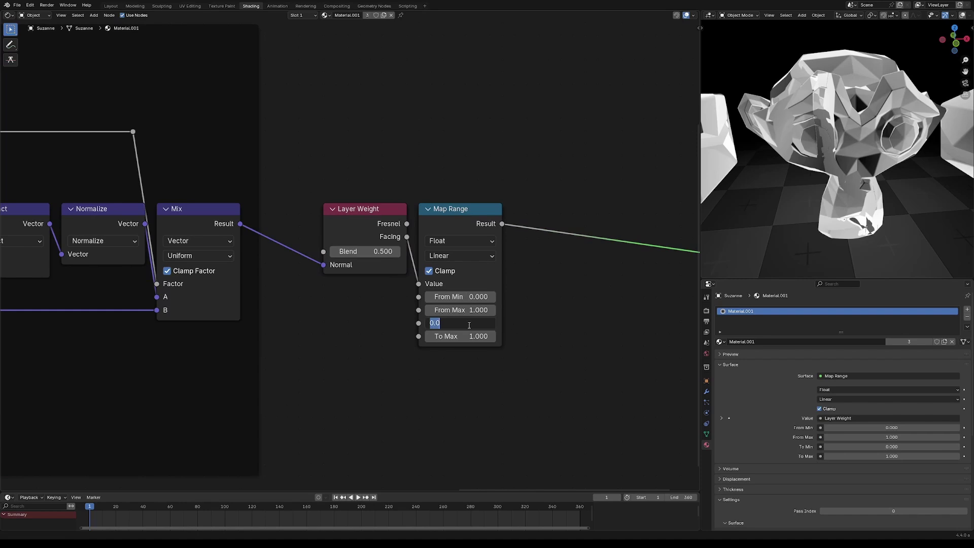
type("350")
key("Return")
type("75")
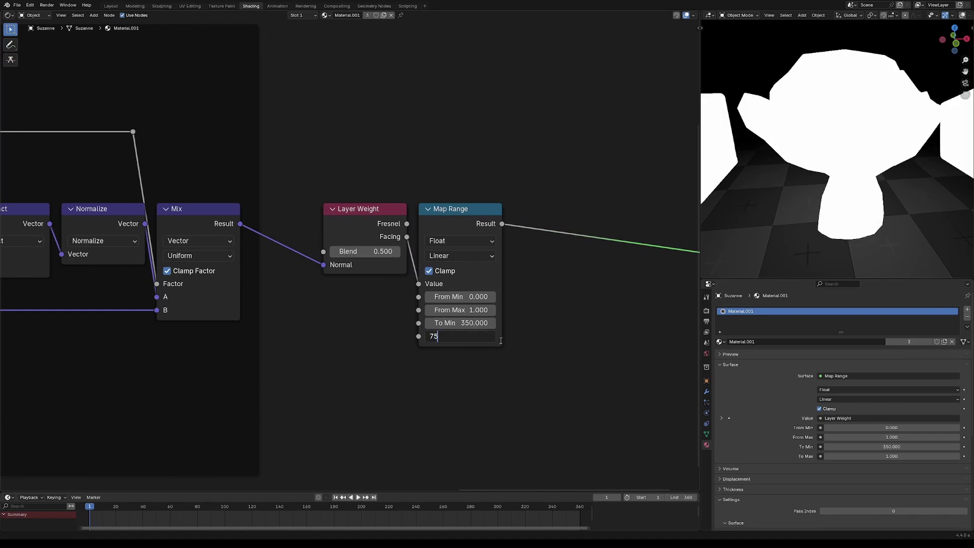
type("0")
key("Return")
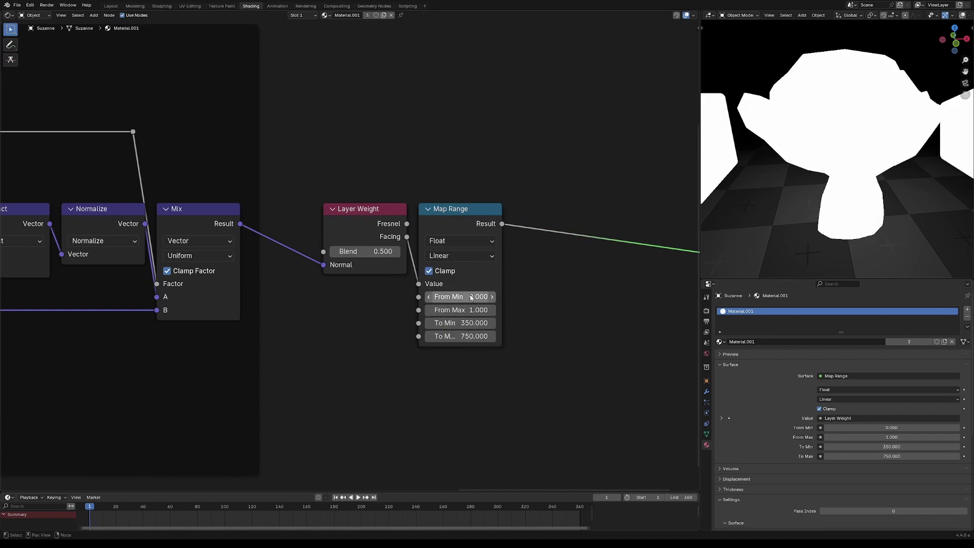
Add a Wavelength node fed by the Map Range result and use its Color as the material's surface
left_click_drag(501, 224, 590, 274)
type("wav")
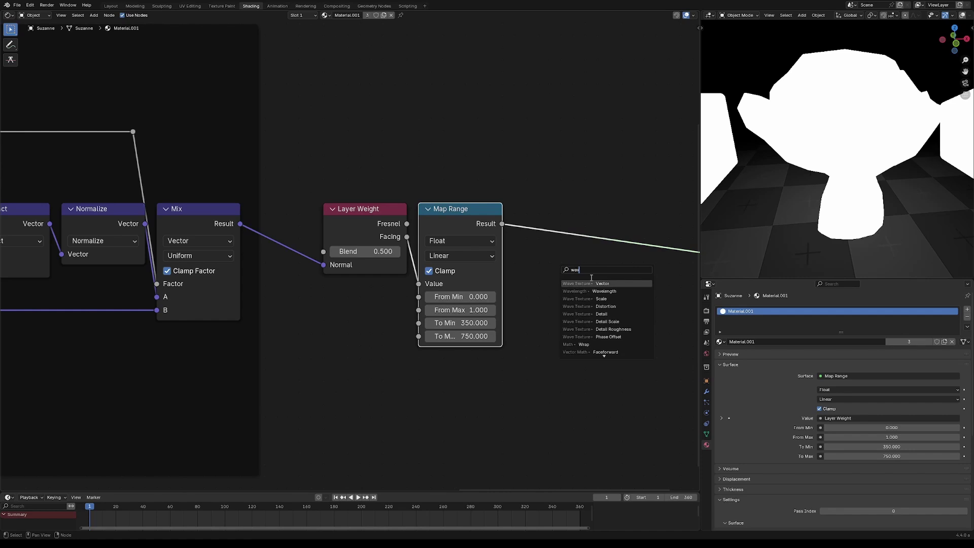
type("e")
left_click(596, 291)
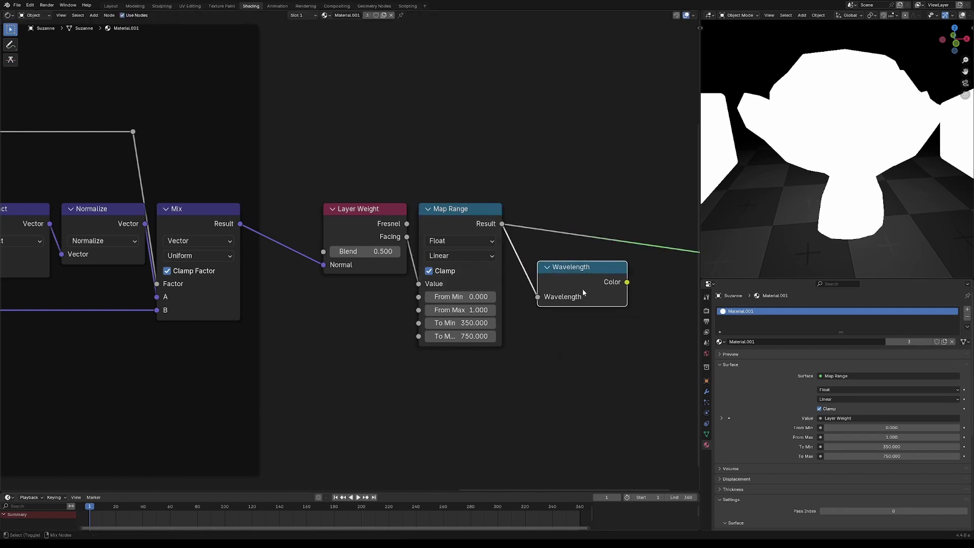
left_click(548, 227)
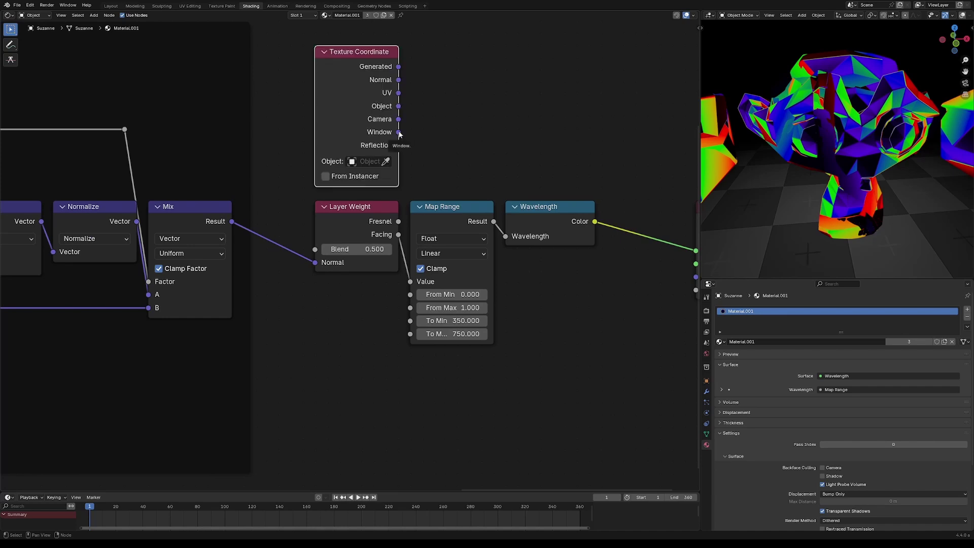
Separate the Texture Coordinate's Window vector and send its X to the Map Range Value to view the wavelength spectrum
left_click_drag(398, 132, 412, 279)
type("sep")
key("Return")
left_click(410, 117)
scroll(793, 203, "up", 6)
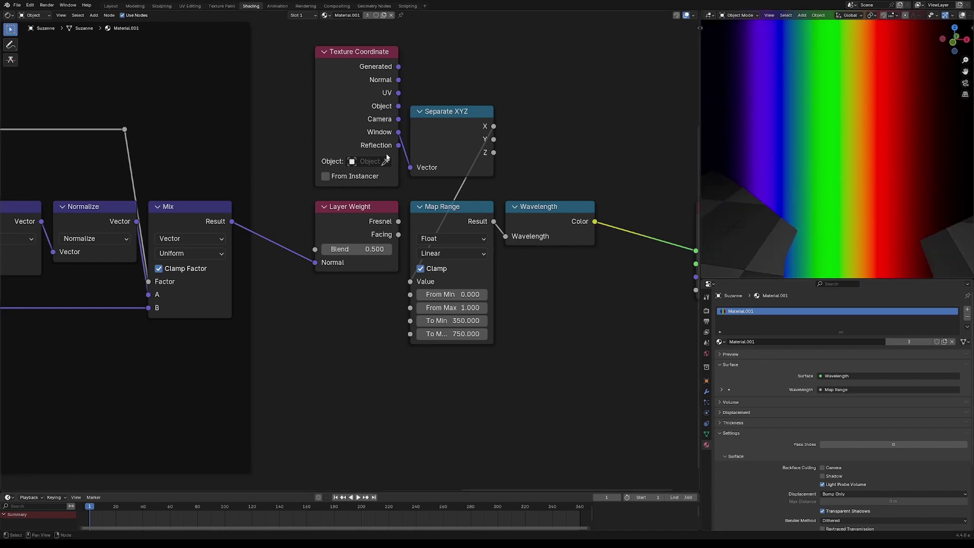
Delete the Texture Coordinate and Separate XYZ nodes and reconnect Layer Weight's Facing to the Map Range Value
left_click_drag(382, 117, 436, 142)
key("x")
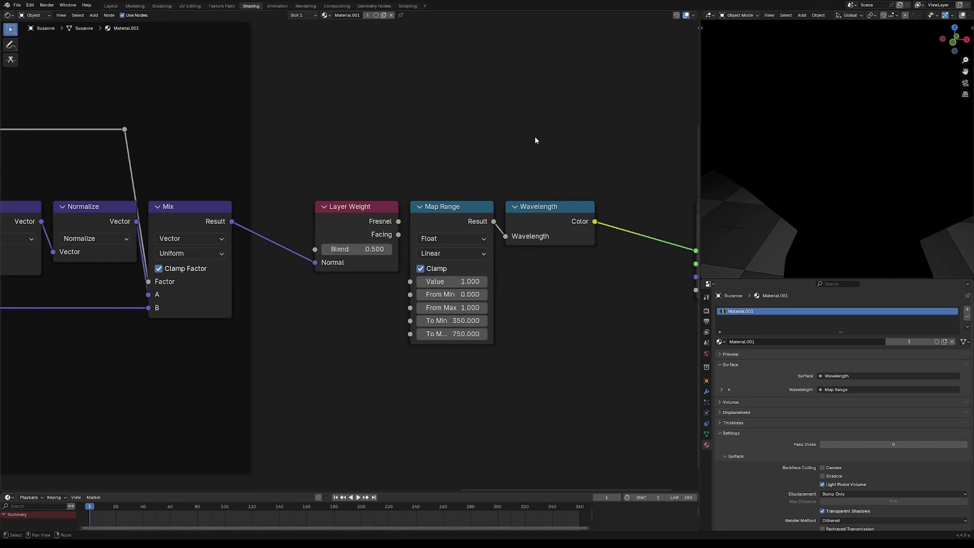
left_click_drag(398, 234, 410, 281)
Move the Map Range and Wavelength nodes horizontally to make room after the Layer Weight node
scroll(410, 281, "down", 2)
left_click_drag(374, 184, 581, 285)
key("g")
key("x")
left_click(472, 238)
Insert a Power node between Layer Weight's Facing output and Map Range, keeping its exponent at 0.5
key("shift+a")
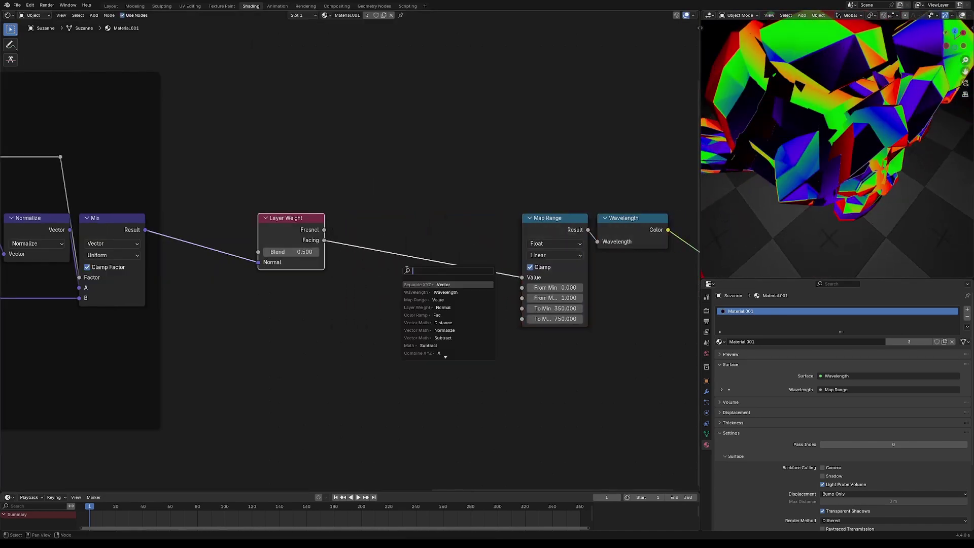
type("power")
key("Return")
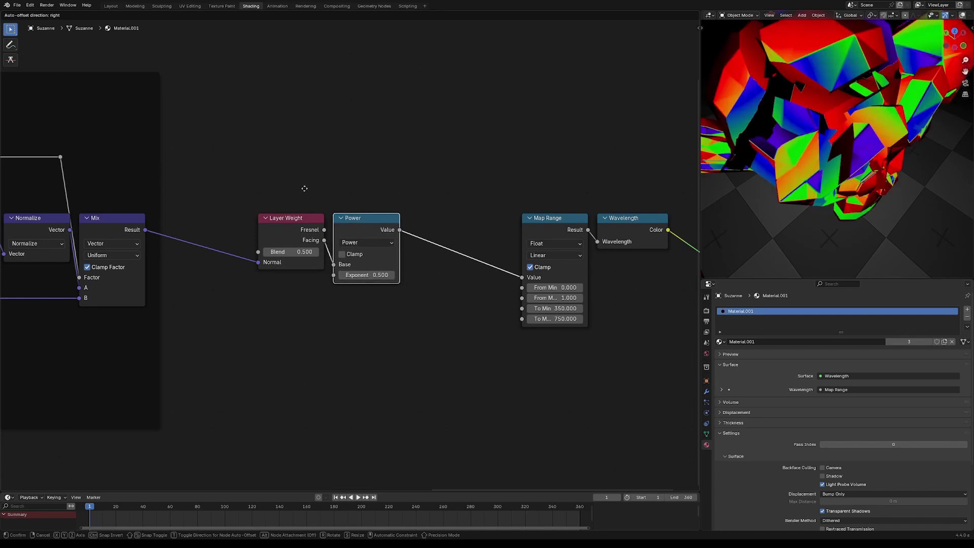
left_click(304, 187)
key("a")
key("a")
left_click_drag(369, 275, 435, 275)
right_click(369, 275)
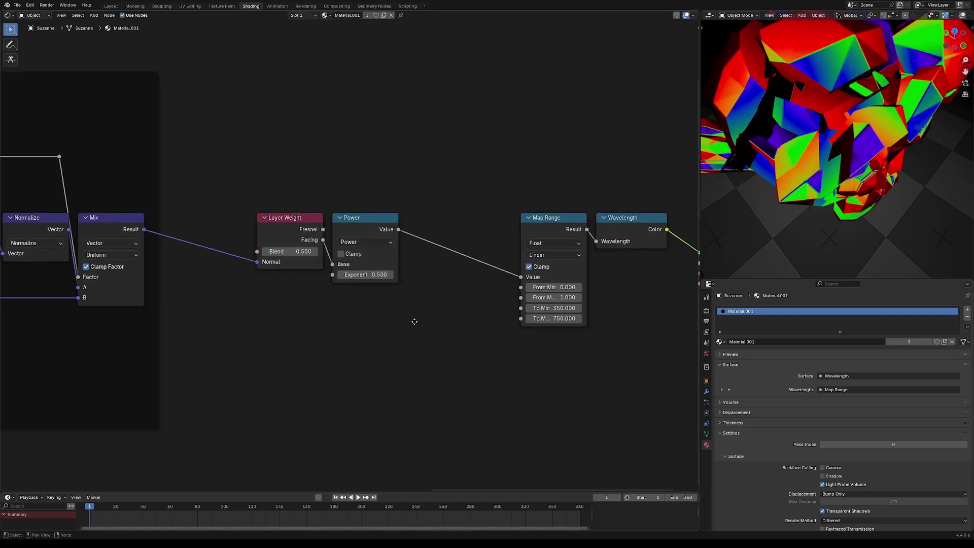
Add a Voronoi Texture below the Layer Weight node and connect its Color to the Power node's Exponent
middle_click_drag(336, 338, 328, 266)
key("shift+a")
type("vor")
key("Return")
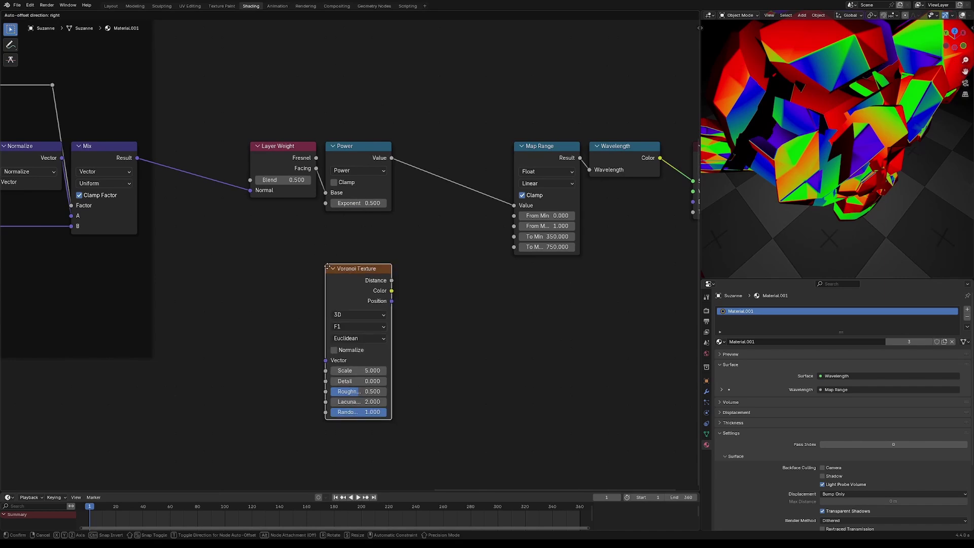
left_click(192, 299)
left_click_drag(331, 207, 330, 207)
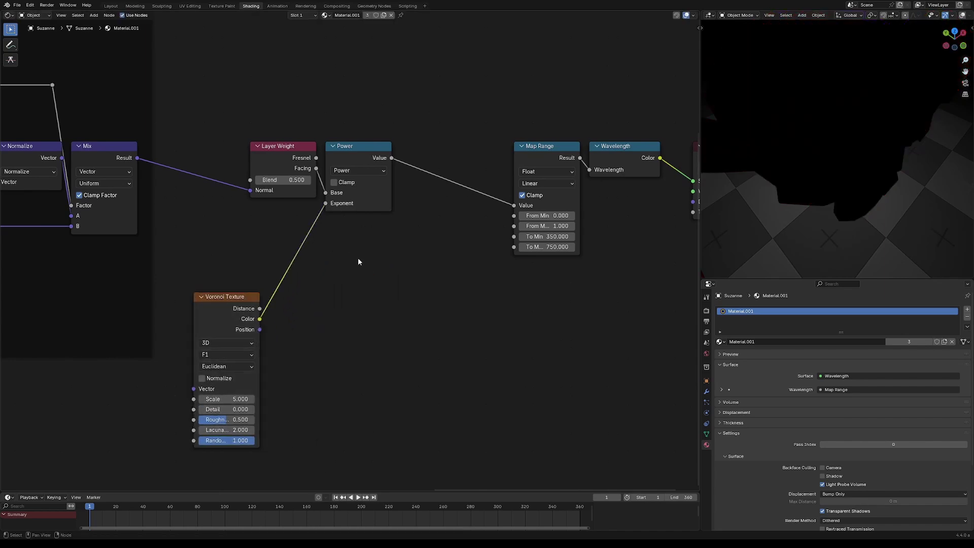
Mute and unmute the Power node to compare its effect on the model's coloring
mouse_move(884, 163)
middle_mouse_down()
mouse_move(906, 165)
mouse_move(826, 129)
mouse_move(817, 162)
mouse_move(923, 156)
mouse_move(712, 103)
mouse_move(948, 130)
mouse_move(785, 86)
mouse_move(864, 179)
mouse_move(842, 174)
middle_mouse_up()
left_click(367, 158)
key("m")
key("m")
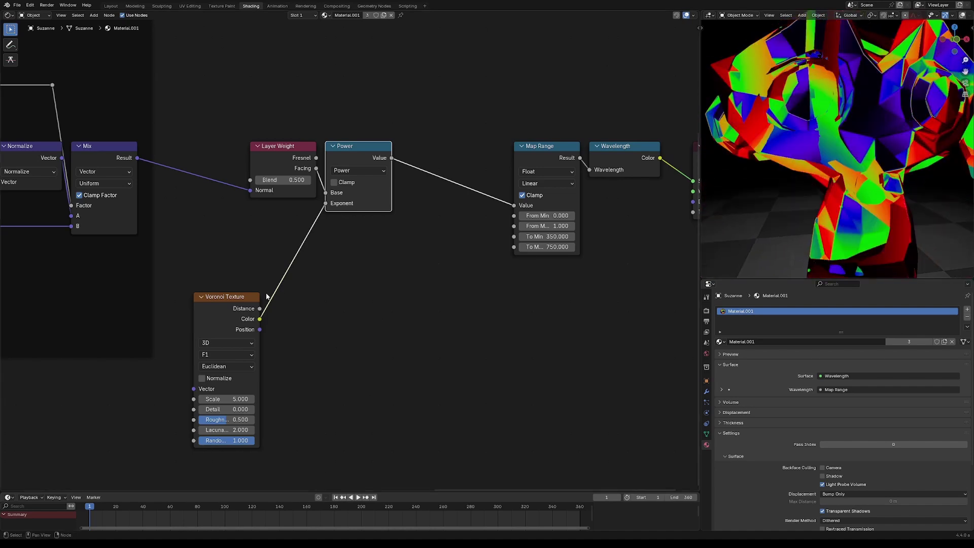
Move the Voronoi Texture below the Normal Estimation frame and place a duplicate of it nearby
scroll(233, 309, "down", 3)
middle_click_drag(229, 310, 361, 240)
left_click_drag(361, 240, 212, 398)
middle_click_drag(212, 398, 367, 276)
key("shift+d")
left_click(294, 239)
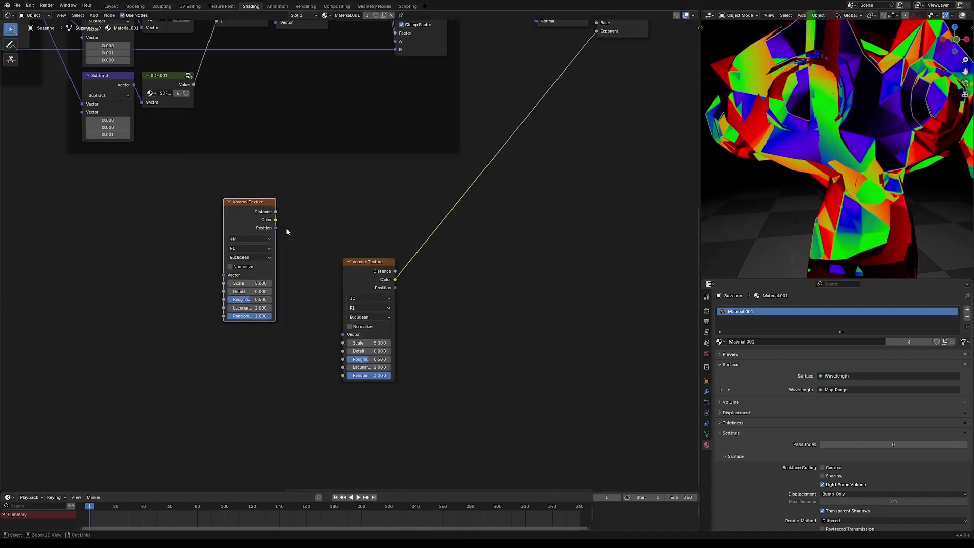
Set the duplicate Voronoi Texture's distance metric to Minkowski and preview its Distance output
scroll(294, 230, "up", 2)
left_click(214, 258)
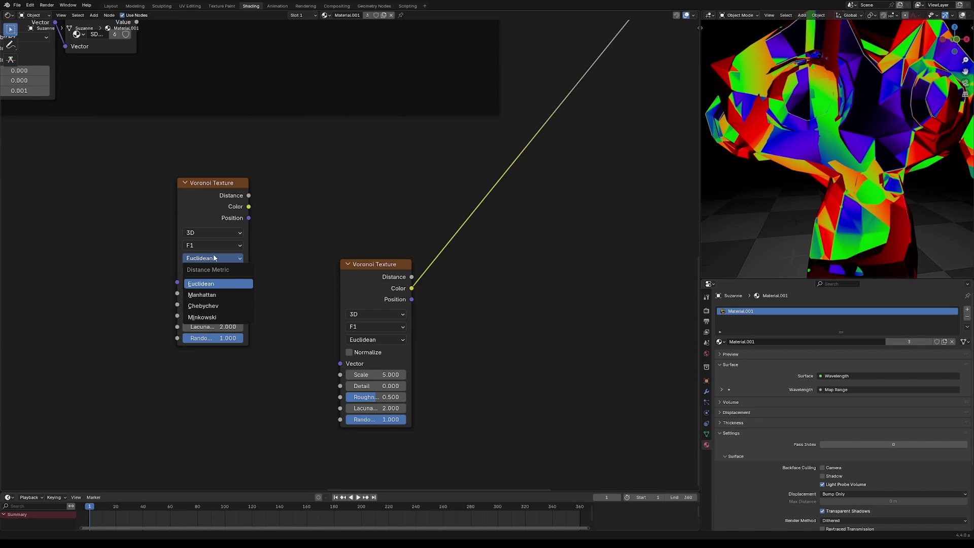
left_click(215, 319)
left_click(231, 218, "ctrl+shift")
middle_click_drag(282, 199, 289, 233)
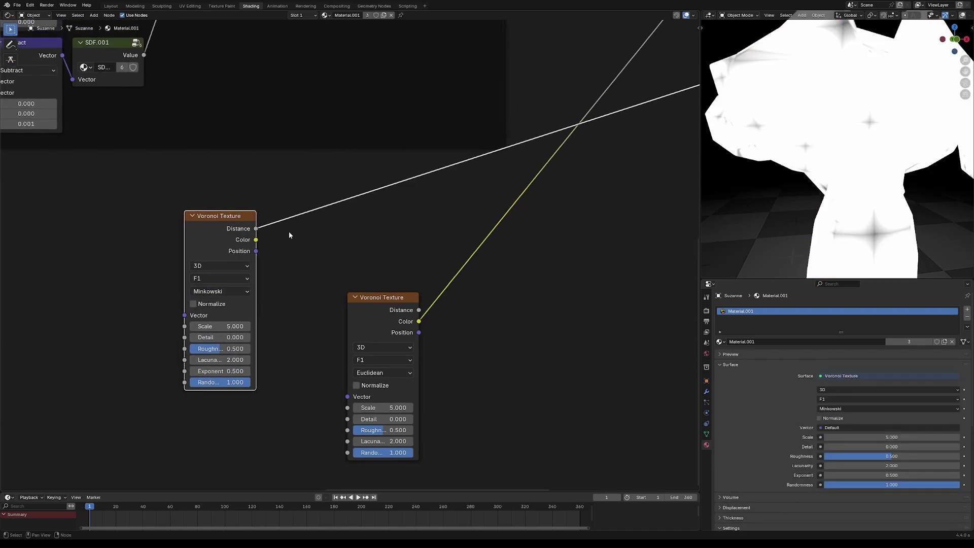
Add a Less Than node with threshold 0.5 after the Minkowski Voronoi's Distance and set that Voronoi's scale to 15
type("l")
left_click_drag(255, 229, 329, 218)
type("es")
key("Return")
left_click(273, 219)
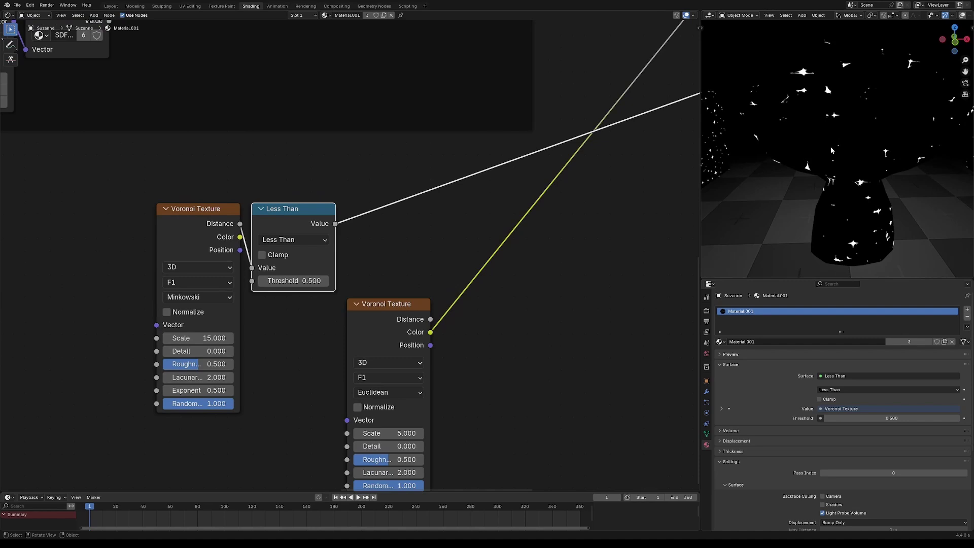
middle_click_drag(829, 147, 887, 182)
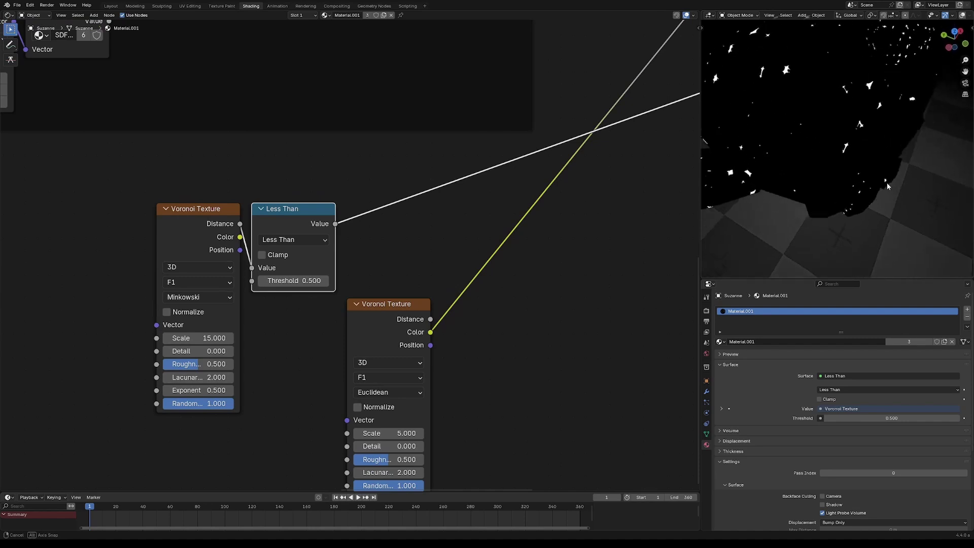
Move the Minkowski Voronoi Texture and its Less Than node farther from the Euclidean Voronoi Texture
middle_click_drag(139, 202, 348, 199)
left_click_drag(346, 200, 512, 259)
key("g")
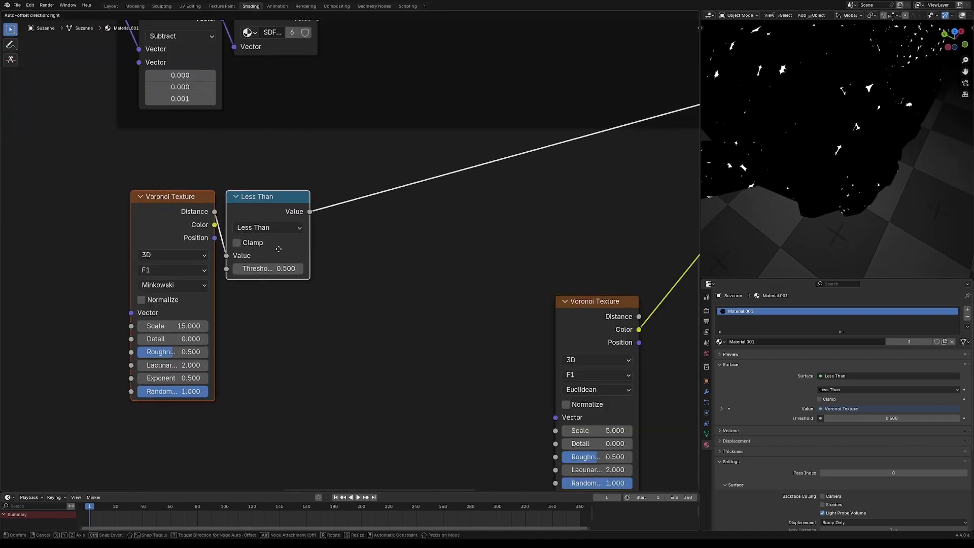
left_click(262, 247)
Multiply the Less Than result by the Minkowski Voronoi's Color using a new Multiply node
key("shift+a")
type("mult")
key("Return")
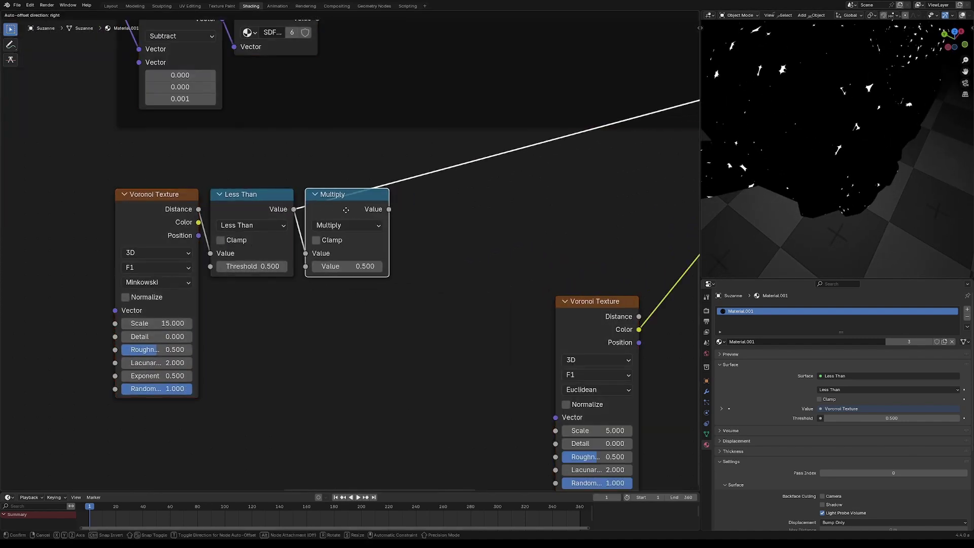
left_click(346, 212)
left_click_drag(198, 222, 317, 267)
left_click_drag(370, 209, 358, 208)
scroll(784, 130, "down", 4)
scroll(783, 130, "up", 6)
middle_click_drag(783, 130, 822, 155)
Subtract the Multiply result from the Euclidean Voronoi's Color with a new Subtract node and preview it on the models
left_click(328, 373, "ctrl+shift")
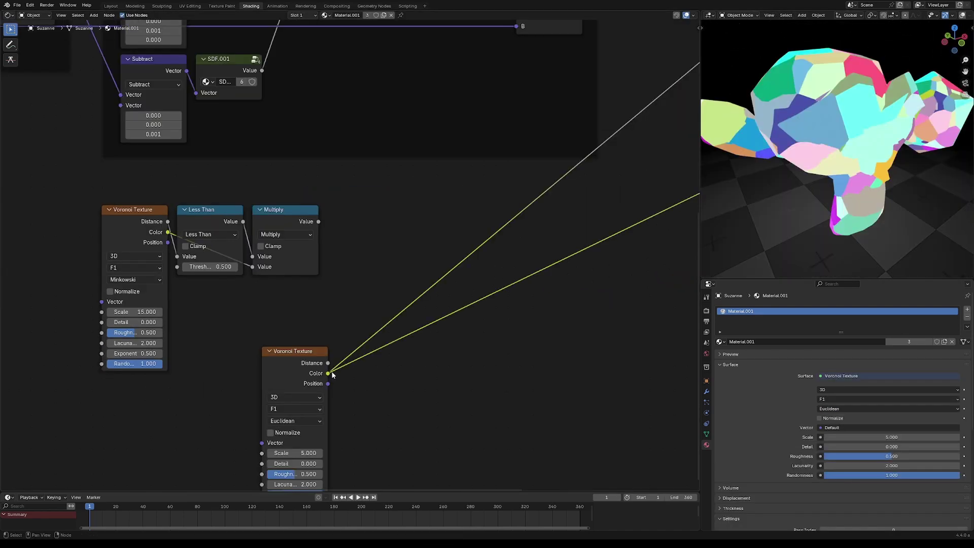
left_click_drag(328, 373, 377, 368)
type("subt")
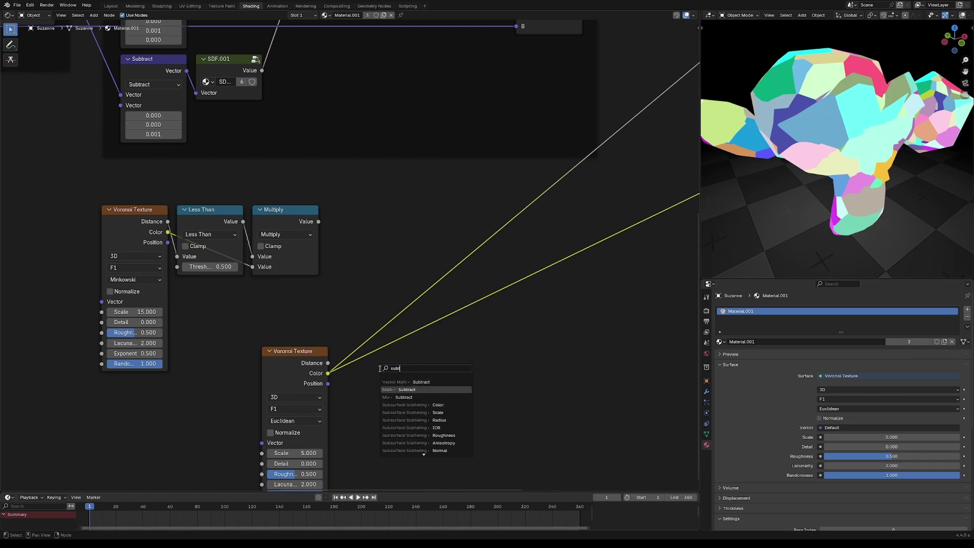
key("Return")
left_click(380, 370)
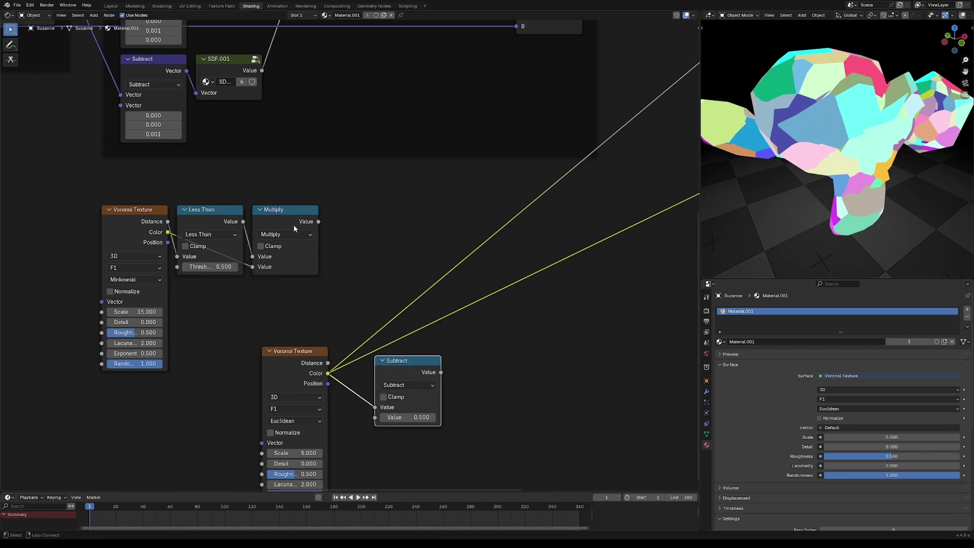
left_click_drag(318, 221, 375, 416)
left_click(408, 378, "ctrl+shift")
middle_click_drag(831, 132, 846, 151)
Connect the Subtract result to the Power node's Exponent and preview the Wavelength color on the models
middle_click_drag(522, 232, 379, 334)
scroll(381, 340, "down", 3)
left_click(313, 446)
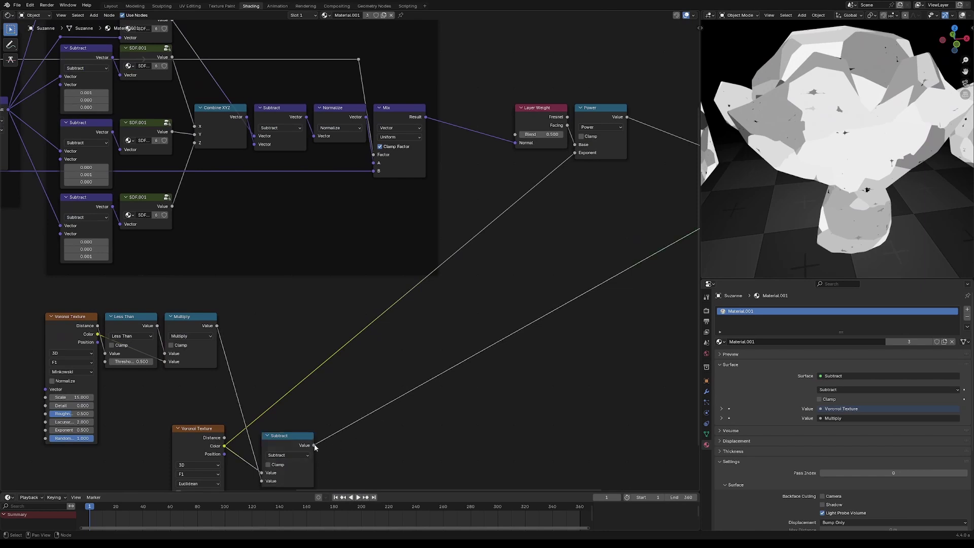
left_click_drag(314, 446, 575, 153)
middle_click_drag(602, 121, 297, 144)
left_click(511, 135, "ctrl+shift")
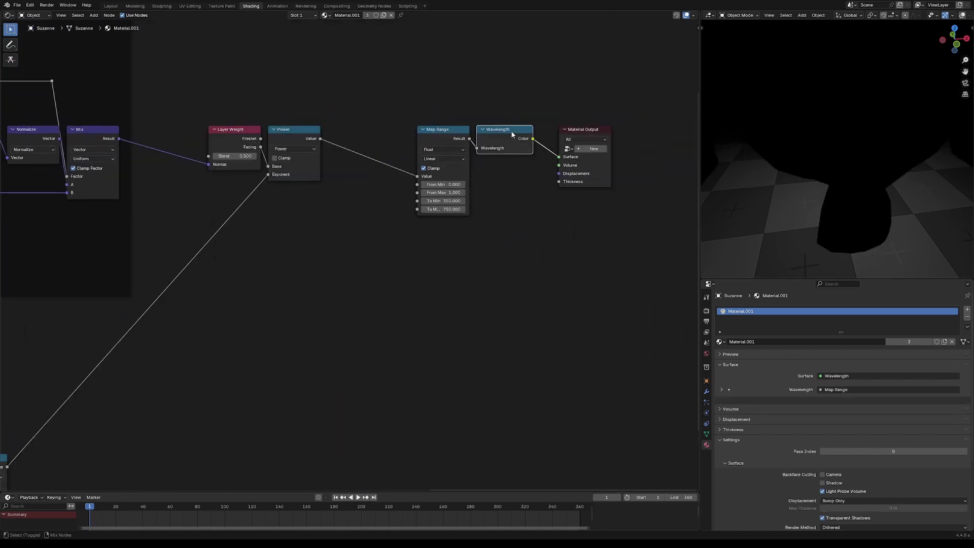
mouse_move(803, 124)
middle_mouse_down()
mouse_move(948, 102)
mouse_move(793, 138)
mouse_move(844, 160)
middle_mouse_up()
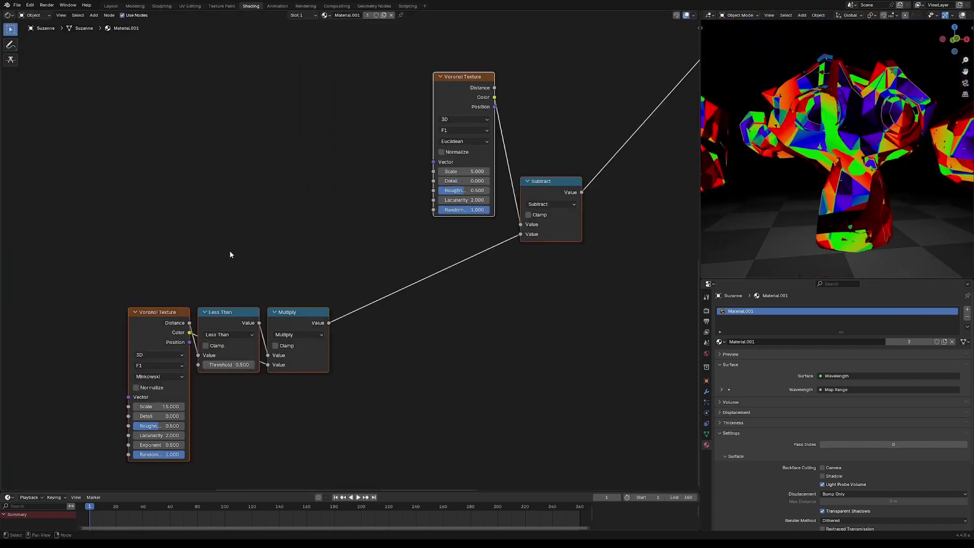
Duplicate the Minkowski Voronoi Texture, place the copy directly below the original and preview its Color
left_click_drag(165, 295, 174, 320)
key("shift+d")
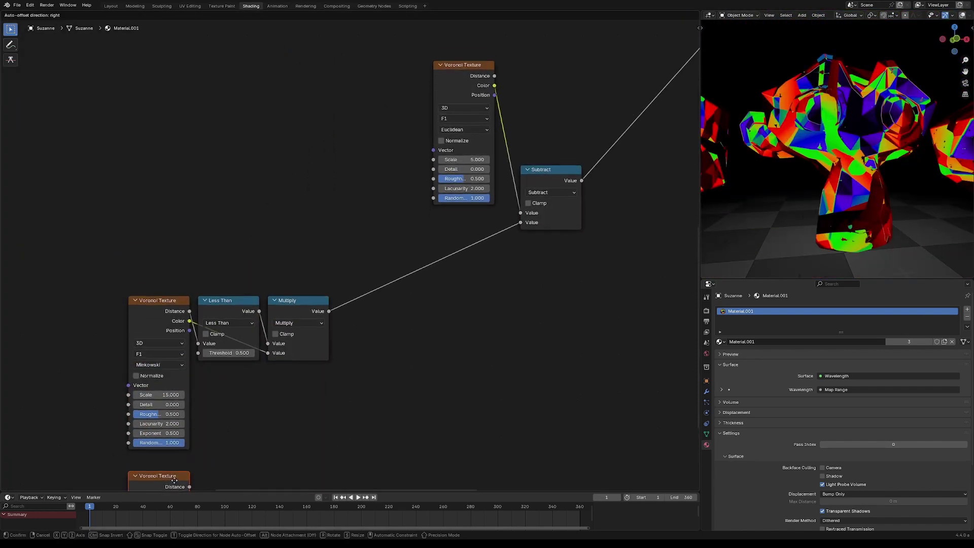
left_click(174, 456)
middle_click_drag(200, 422, 205, 297)
left_click(175, 335, "ctrl+shift")
left_click(167, 379)
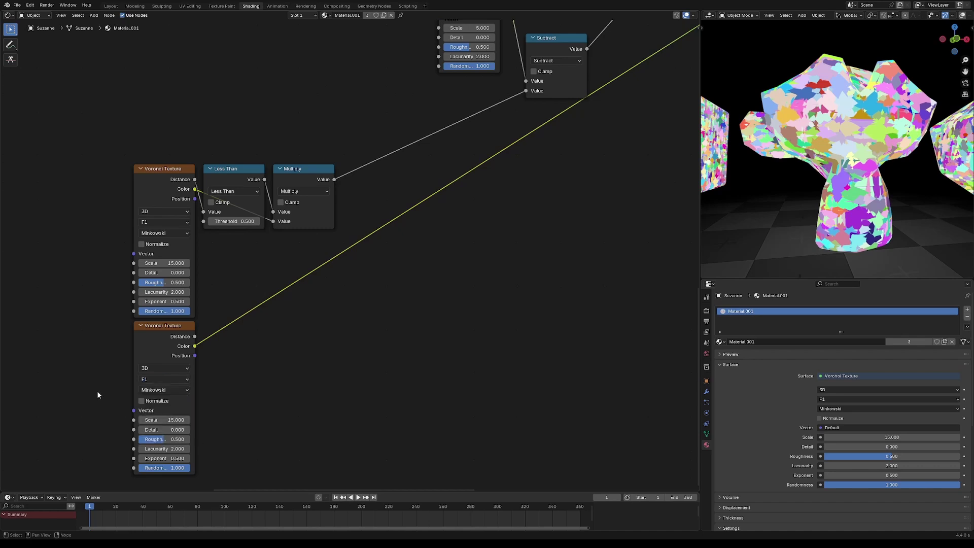
Set the duplicated Voronoi Texture to Euclidean distance with Detail 4 and Normalize enabled
left_click(156, 390)
left_click(163, 412)
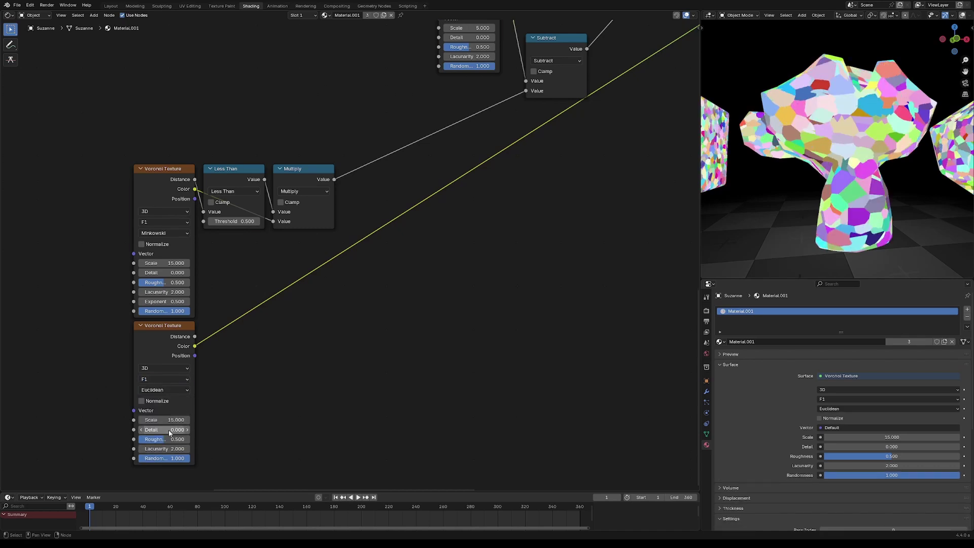
type("4")
key("Return")
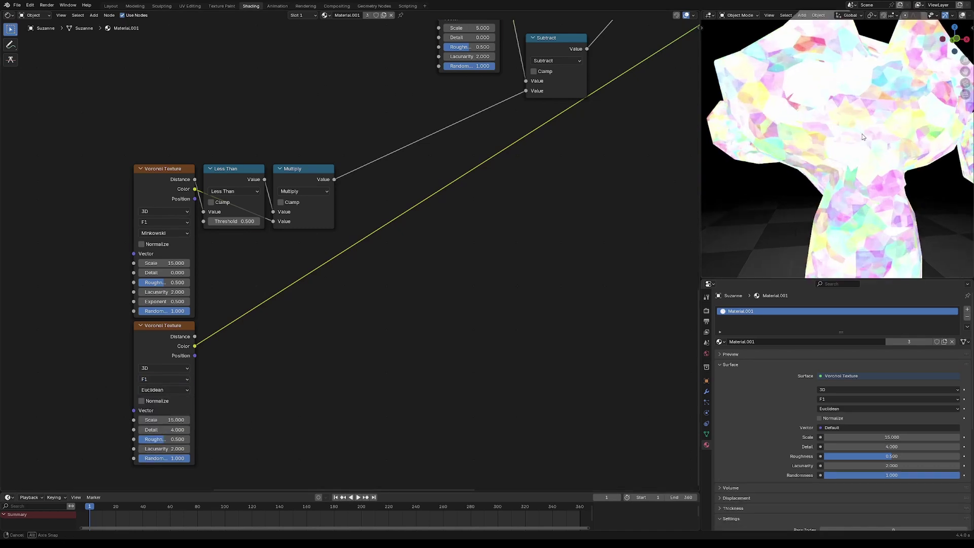
left_click(142, 401)
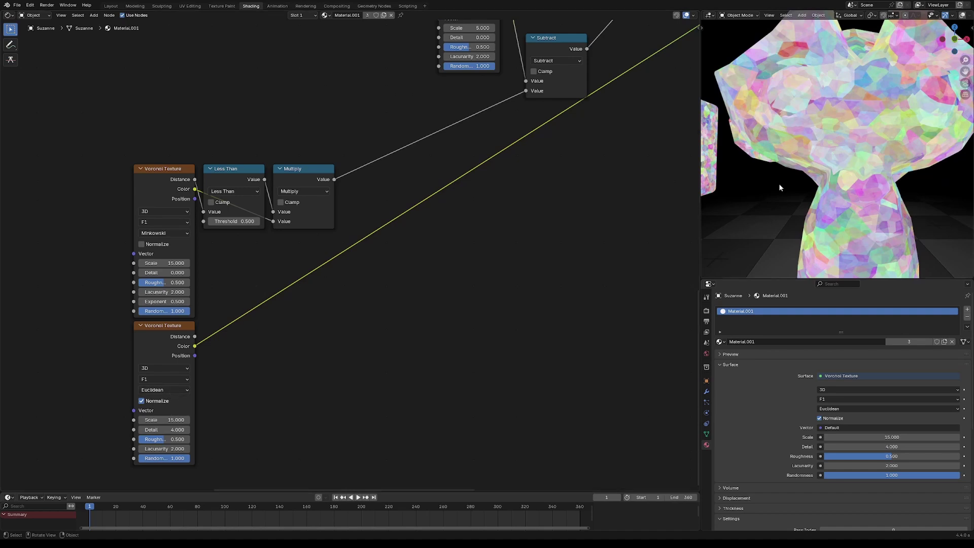
middle_click_drag(774, 176, 820, 181)
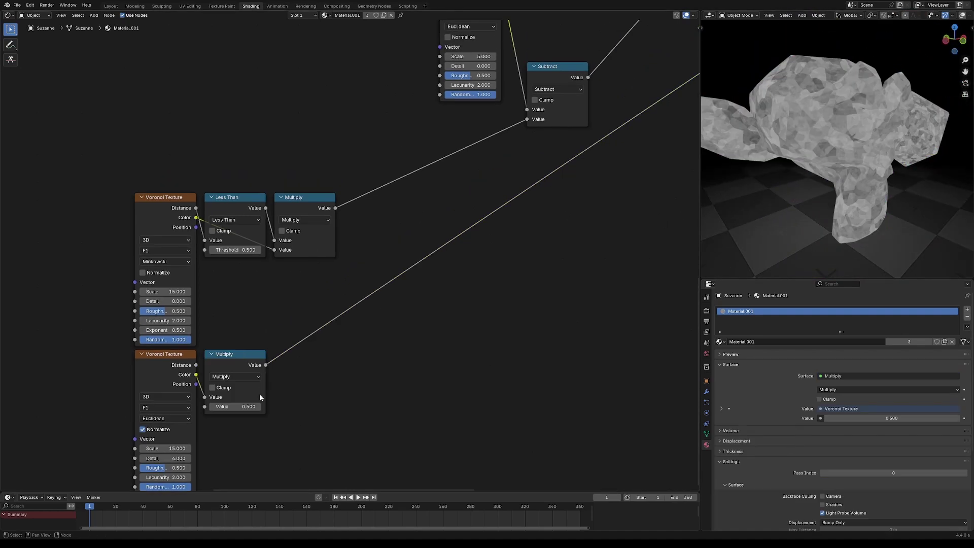
Multiply the lower Voronoi Texture's Color by 0.1
double_click(233, 406)
type("0.15")
key("Return")
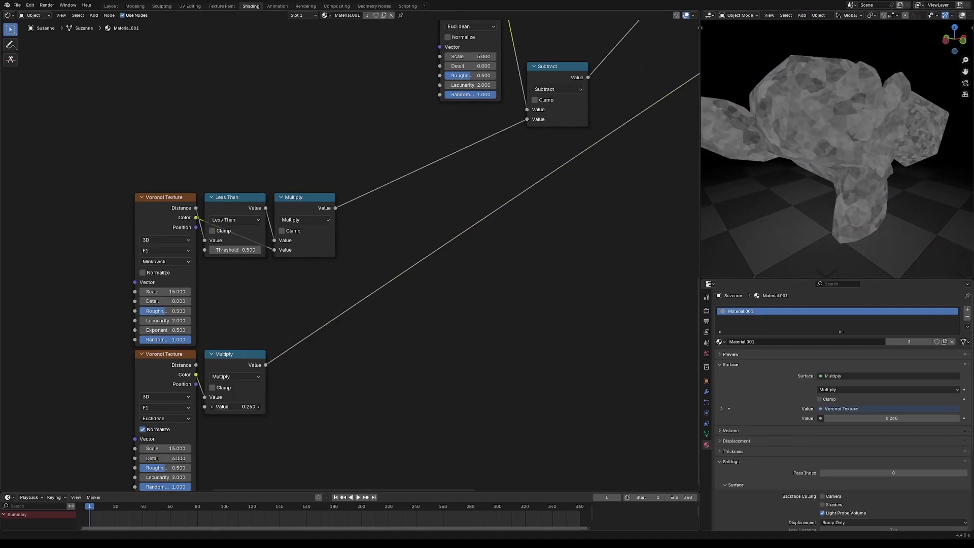
double_click(240, 408)
type(".1")
key("Return")
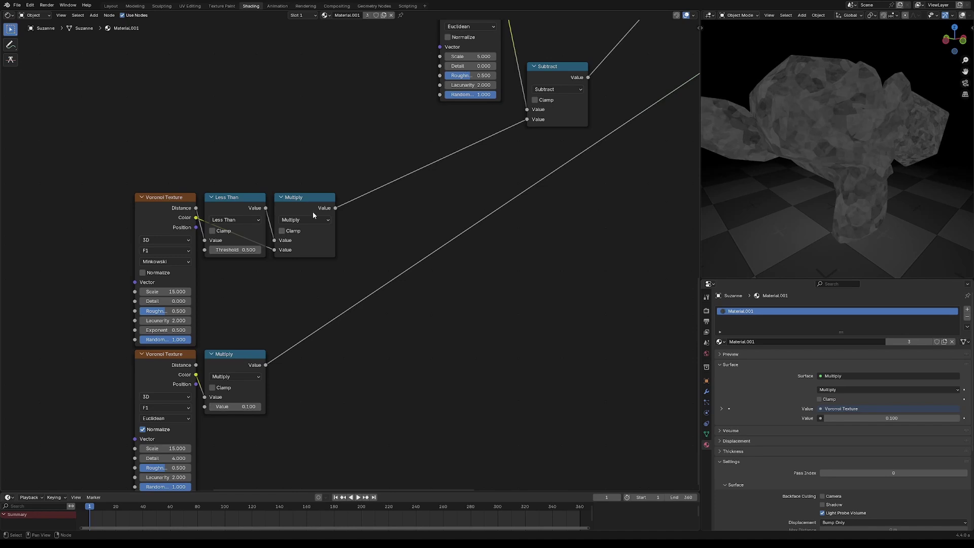
Combine the two Multiply results with an Add node that feeds the Subtract node's second value
left_click(313, 215)
key("shift+d")
left_click(372, 218)
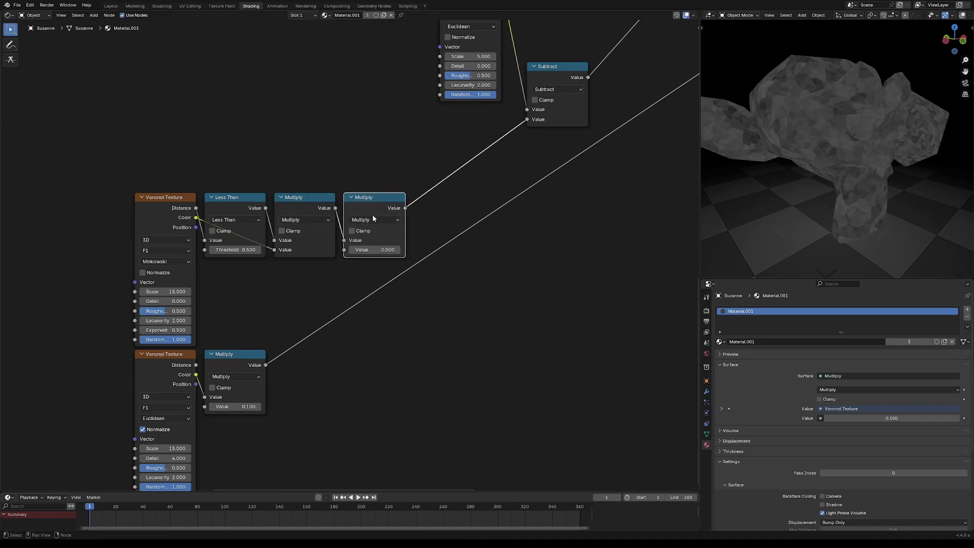
right_click_drag(235, 380, 374, 228, "alt")
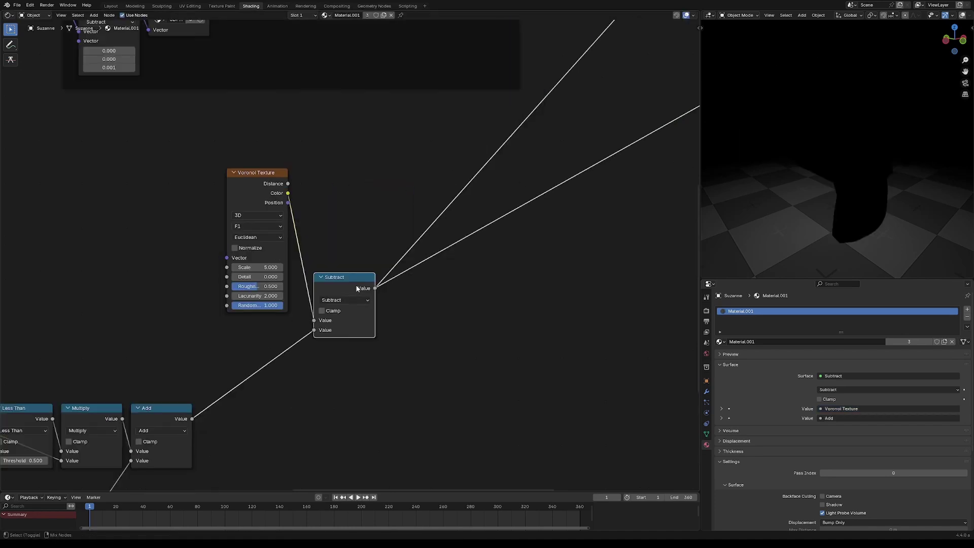
Examine the previewed Subtract pattern up close on the monkey head's surface
left_click(413, 257)
scroll(848, 160, "up", 5)
middle_click_drag(847, 161, 875, 172)
scroll(875, 171, "down", 3)
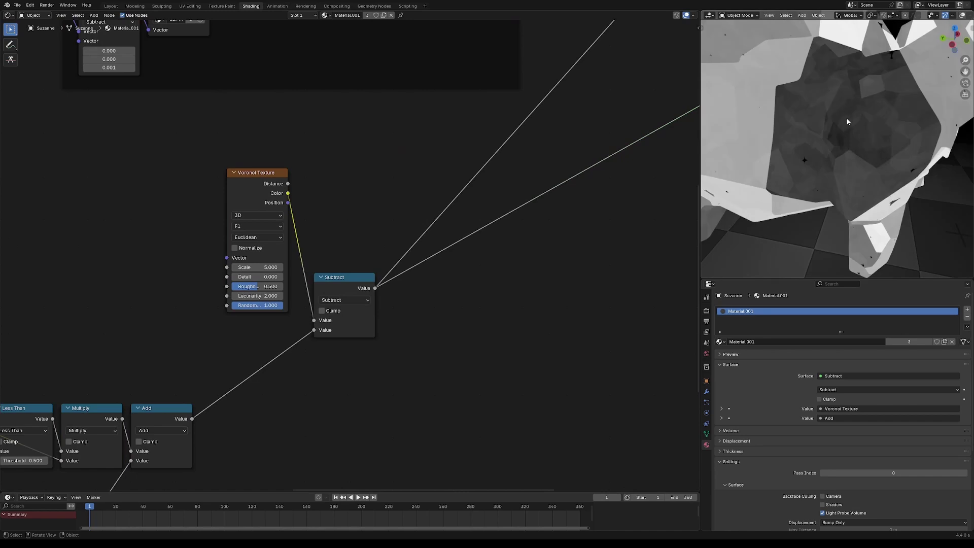
scroll(846, 121, "up", 2)
middle_click_drag(846, 121, 856, 75)
scroll(509, 133, "down", 3)
middle_click_drag(509, 133, 456, 232)
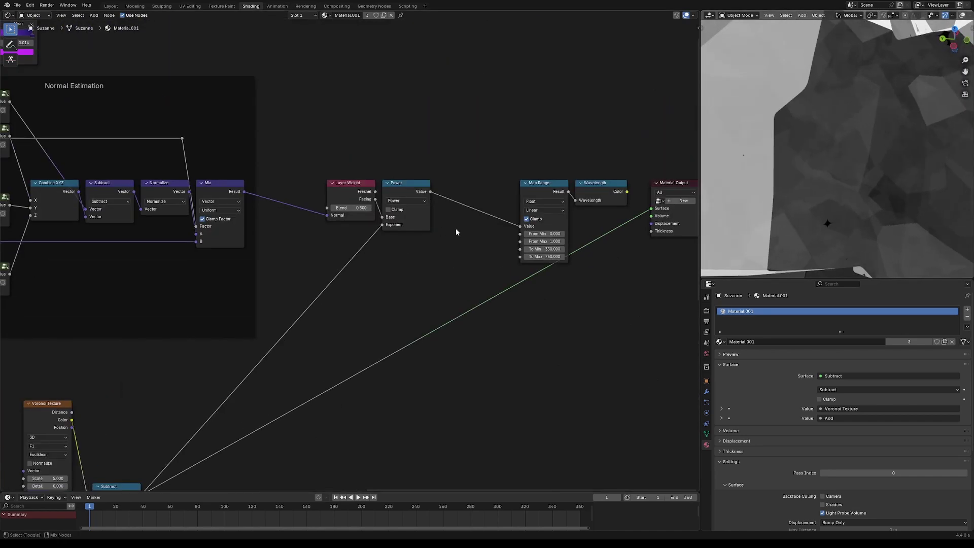
Preview the Wavelength color on the models and raise the lower Voronoi's Multiply value to about 0.25
left_click(600, 186, "ctrl+shift")
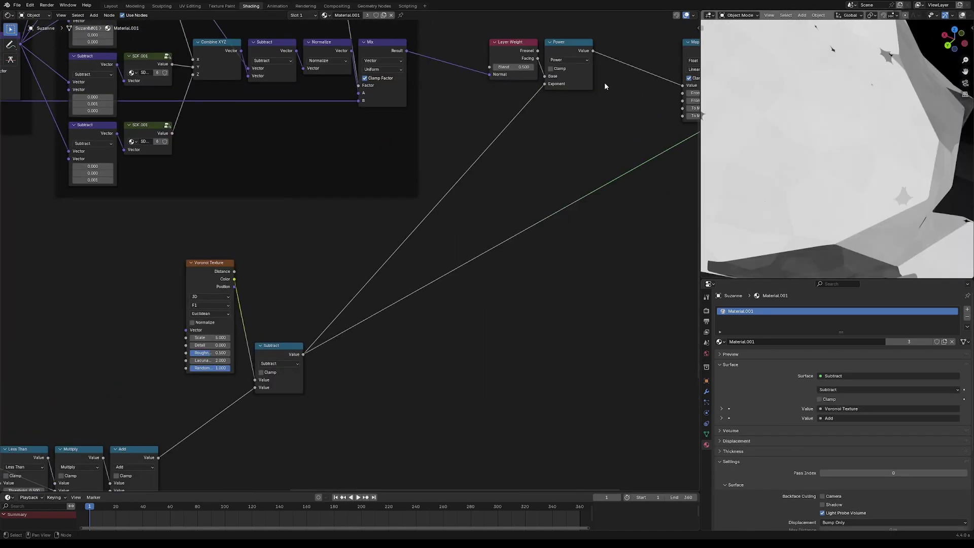
middle_click_drag(604, 87, 380, 138)
left_click(541, 102, "ctrl+shift")
middle_click_drag(248, 393, 504, 234)
key("a")
middle_click_drag(378, 328, 600, 224)
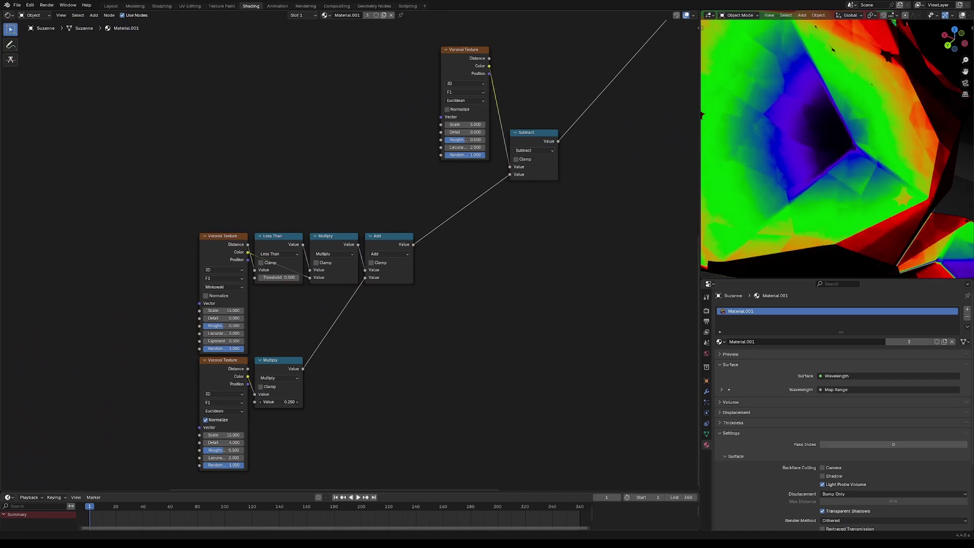
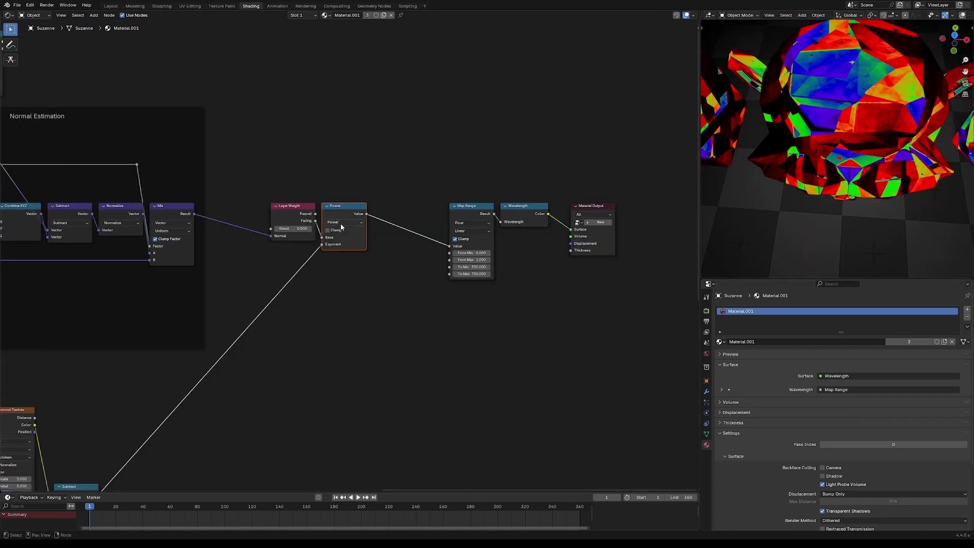
Toggle muting of the Power node to compare the iridescent coloring with and without it
key("m")
key("m")
key("m")
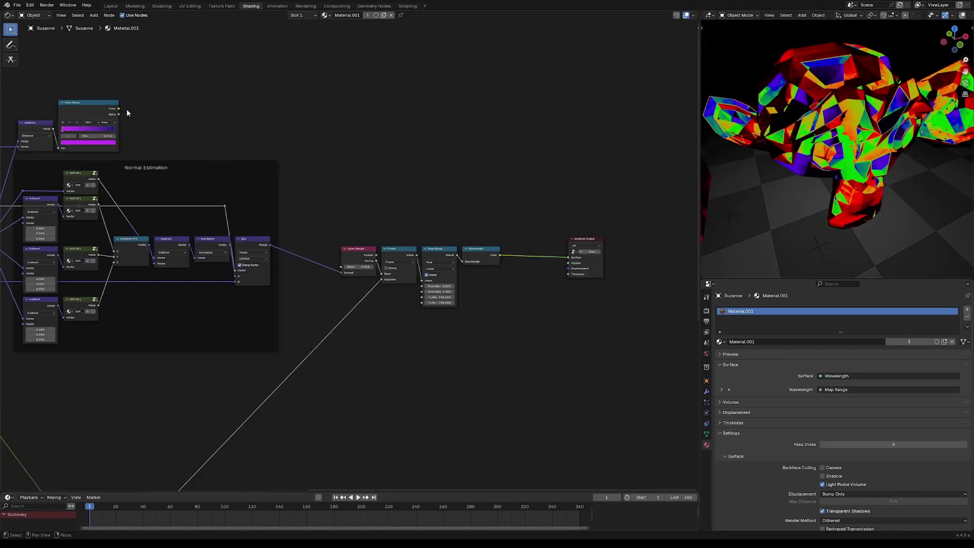
Combine the Color Ramp's Color with the Wavelength color in a Mix Color node set to Add, and preview the result
left_click_drag(118, 109, 542, 179)
type("add")
key("Return")
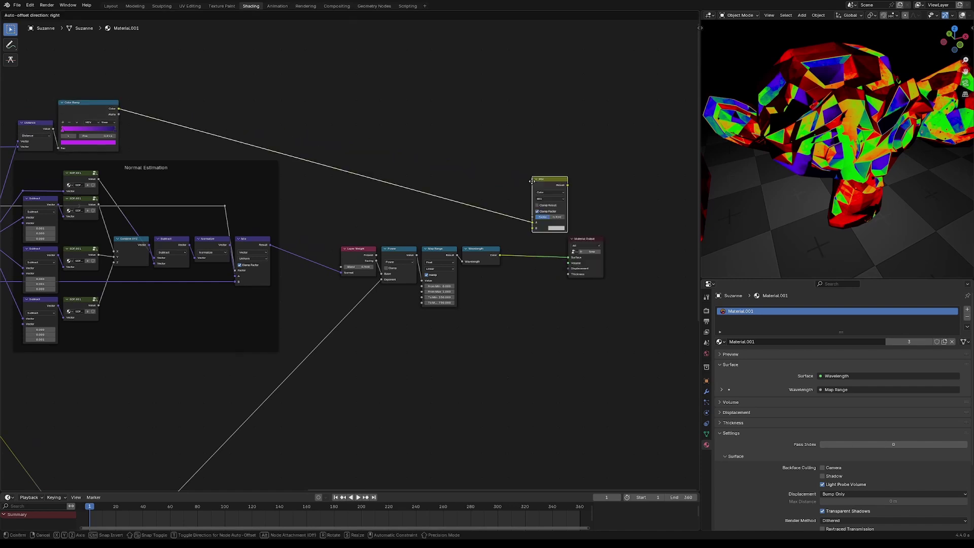
left_click(533, 181)
right_click_drag(476, 264, 541, 221, "alt")
left_click(557, 185, "ctrl+shift")
middle_click_drag(577, 225, 522, 233)
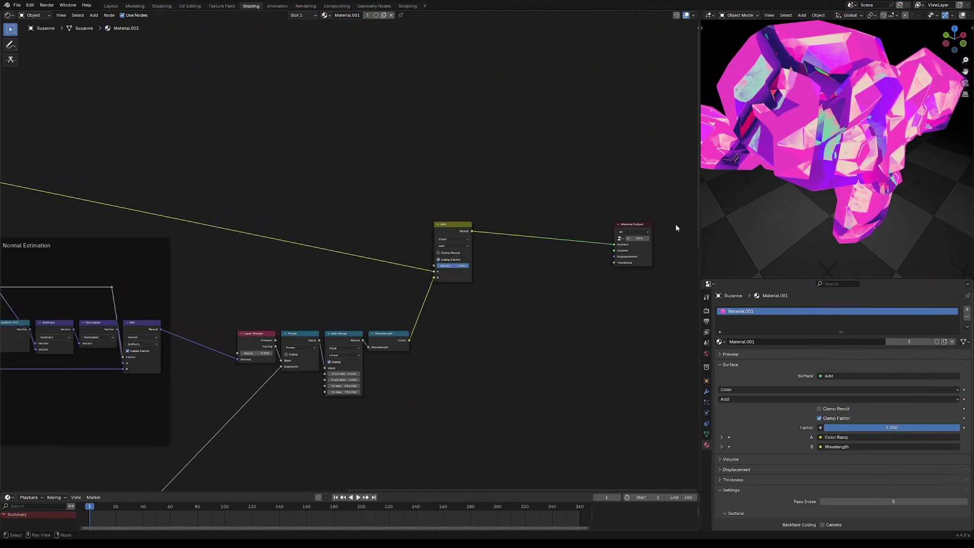
middle_click_drag(822, 192, 844, 181)
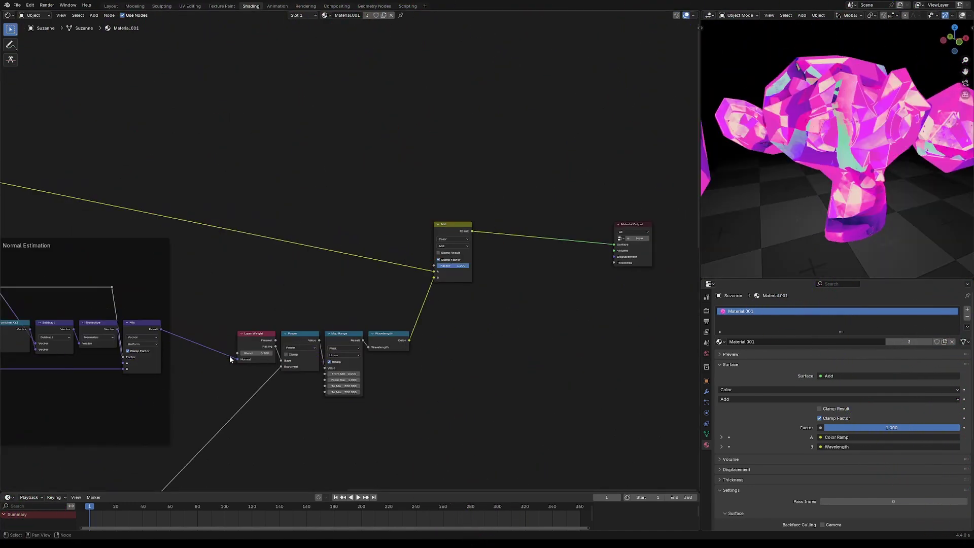
Duplicate the Layer Weight node above the Color Ramp's long link and preview its Facing output
left_click(251, 338)
key("shift+d")
left_click(289, 165)
left_click_drag(288, 181, 257, 171)
left_click(258, 172, "ctrl+shift")
left_click(258, 171, "ctrl+shift")
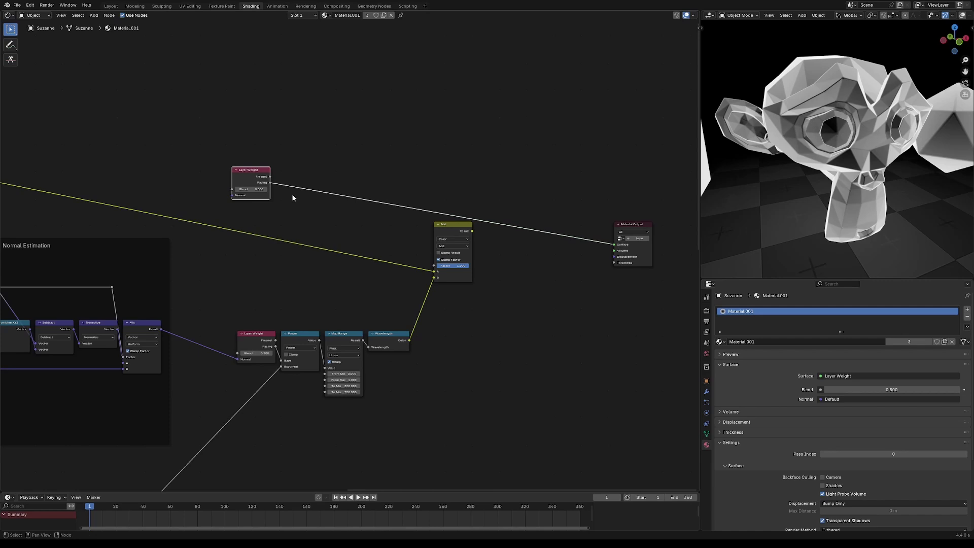
Add a Power node with exponent 5 after the duplicated Layer Weight's Facing output
key("shift+a")
type("power")
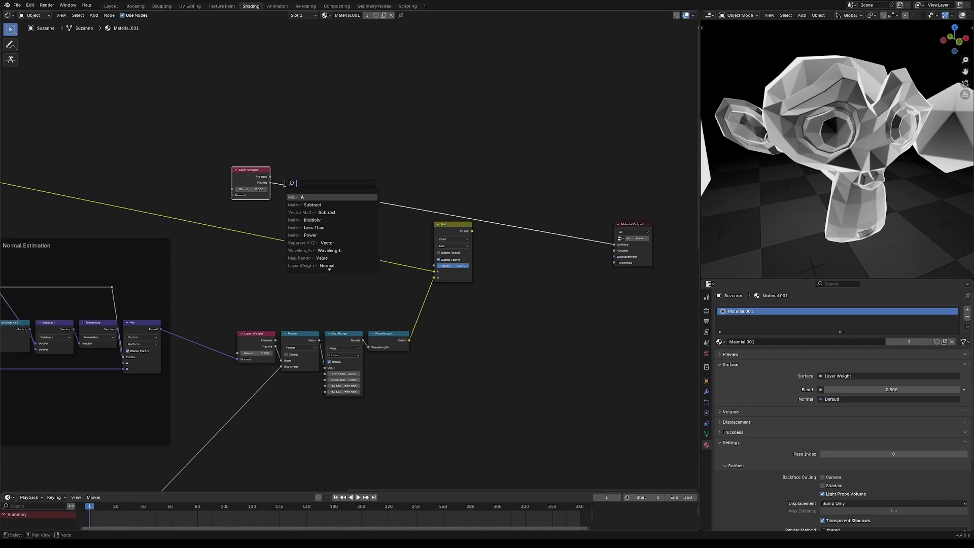
key("Return")
left_click(276, 173)
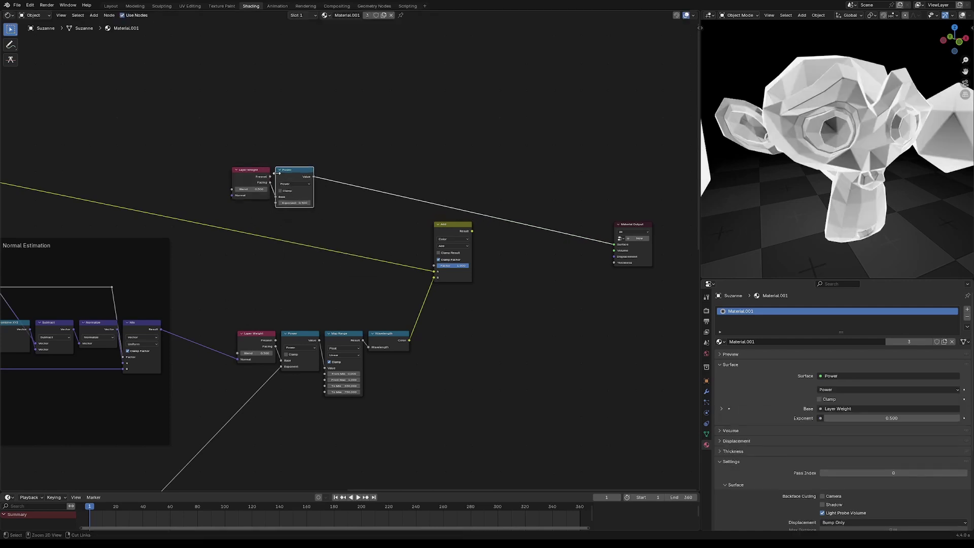
left_click_drag(294, 201, 294, 203)
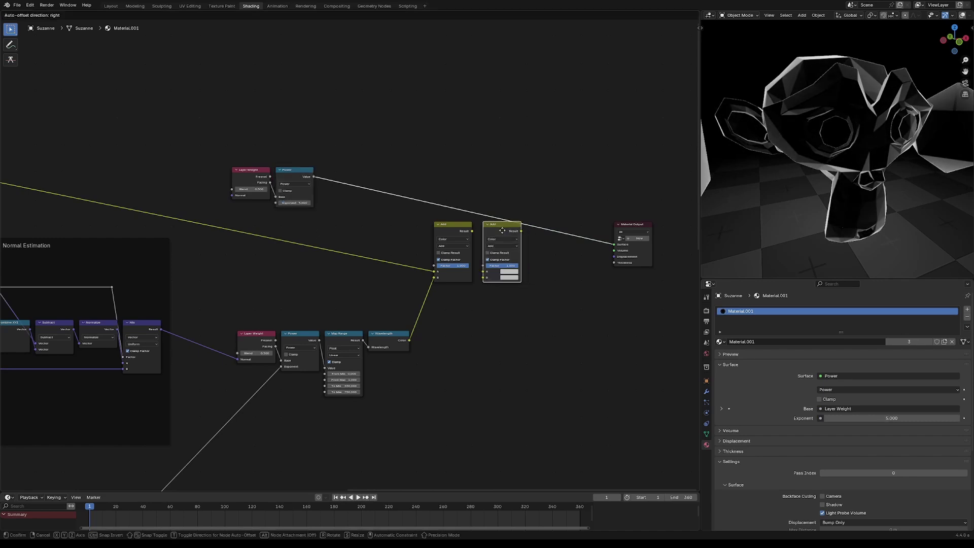
Duplicate the Add color node after the original, preview it and connect the upper Power result to its Factor
left_click(499, 242)
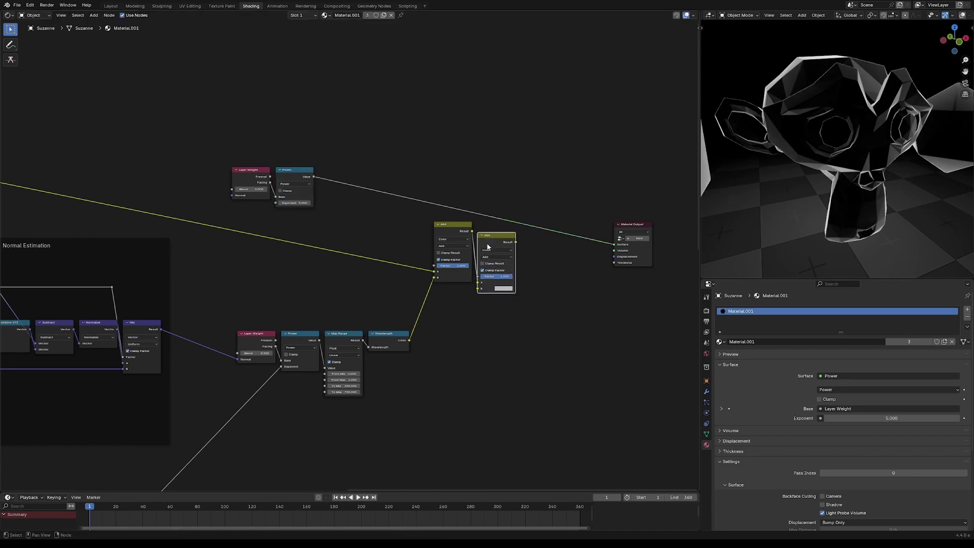
left_click_drag(491, 235, 491, 224)
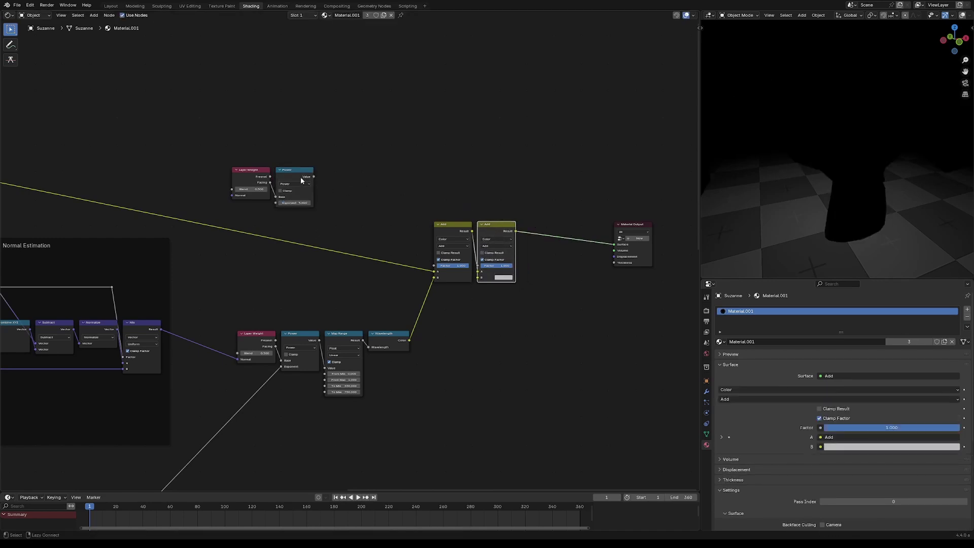
right_click_drag(299, 188, 494, 244, "alt")
key("a")
key("a")
Set the second Add color node's B color to a bright cyan
scroll(491, 268, "up", 3)
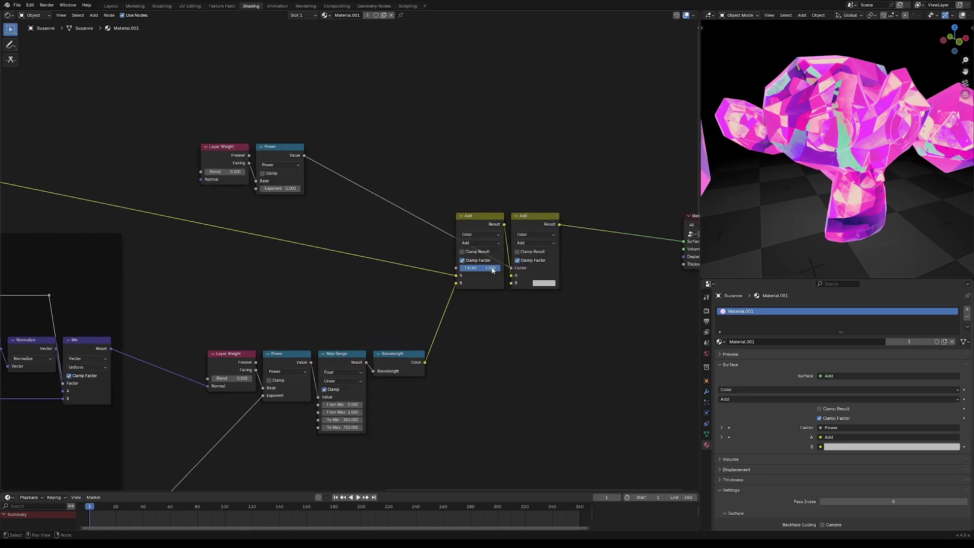
left_click(541, 283)
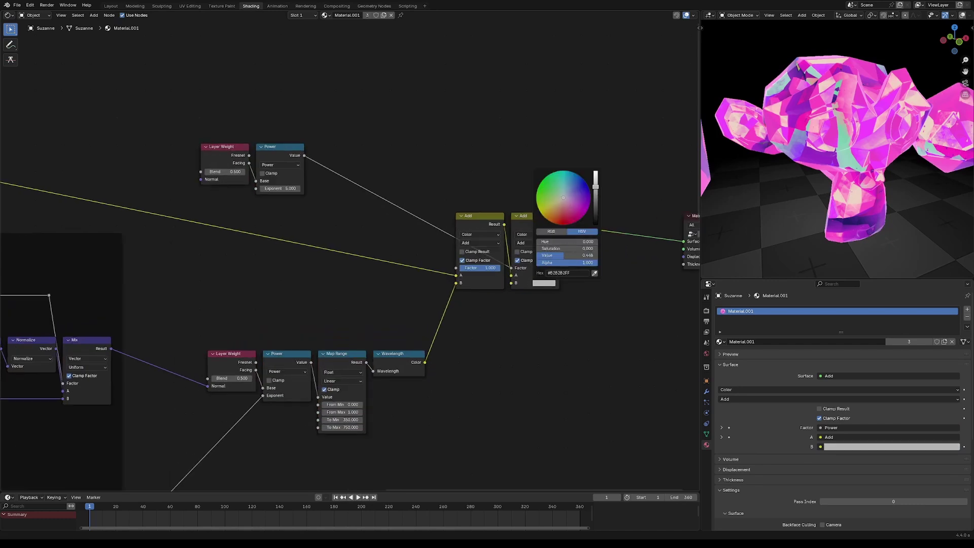
left_click_drag(595, 186, 596, 171)
left_click_drag(563, 197, 554, 179)
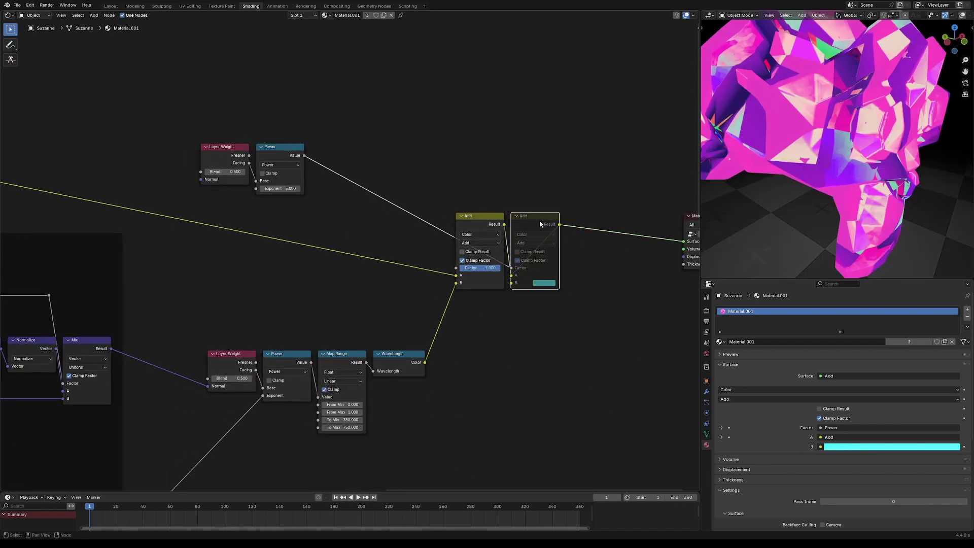
Repeatedly mute and unmute the second Add color node to compare the models with and without the cyan edge glow
key("m")
key("m")
key("m")
key("m")
key("m")
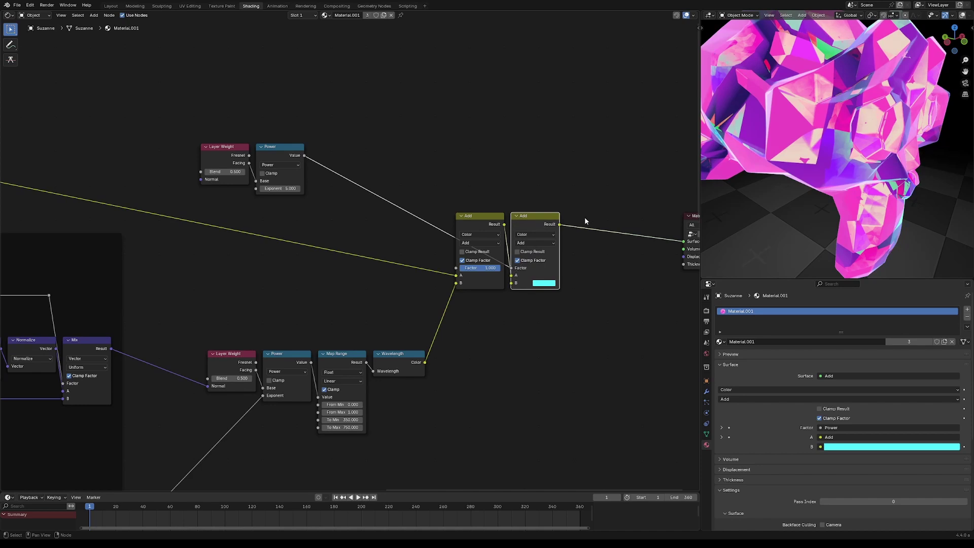
key("m")
key("m")
key("m")
key("m")
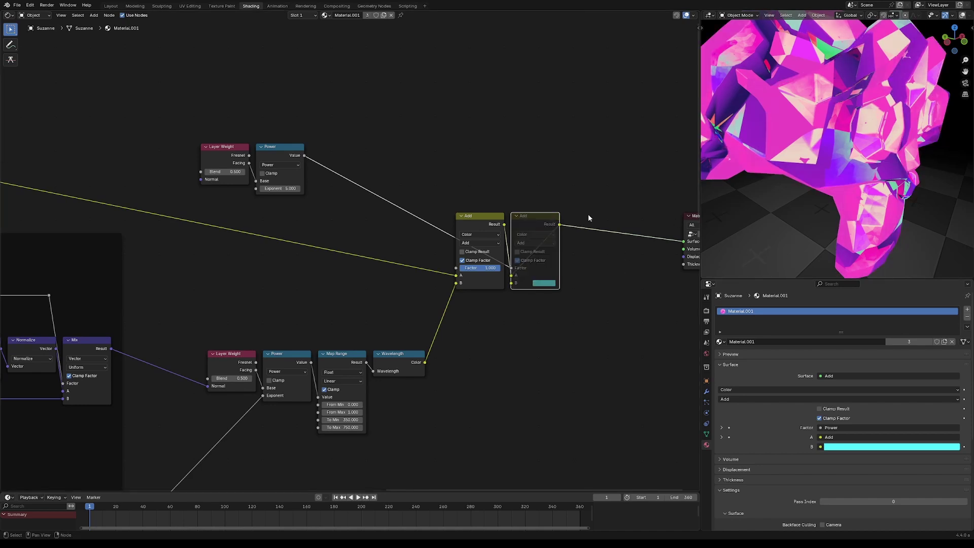
middle_click_drag(801, 168, 830, 161)
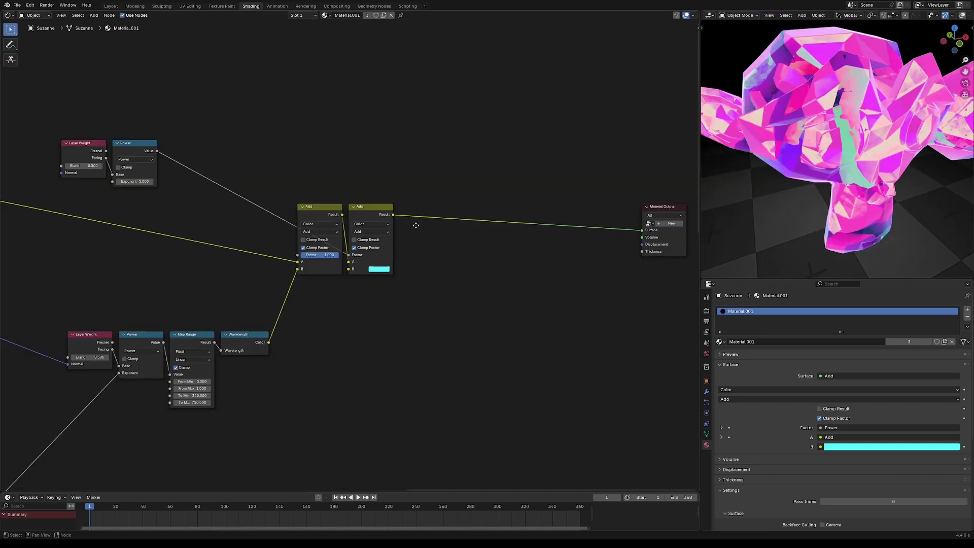
Add an Ambient Occlusion node above the two Add color nodes and preview its AO output on the models
middle_click_drag(417, 224, 418, 281)
key("shift+a")
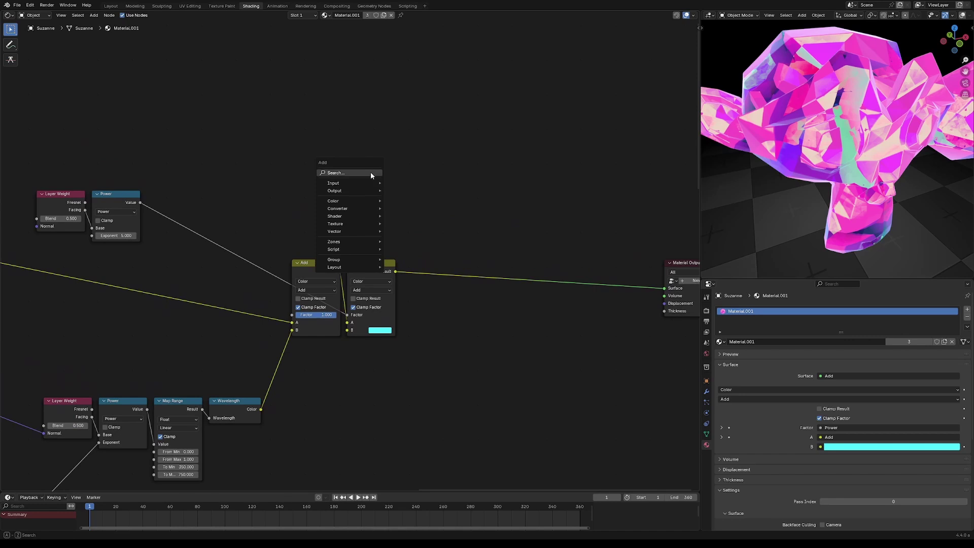
type("ambient")
key("Return")
left_click(293, 142)
left_click(312, 153, "ctrl+shift")
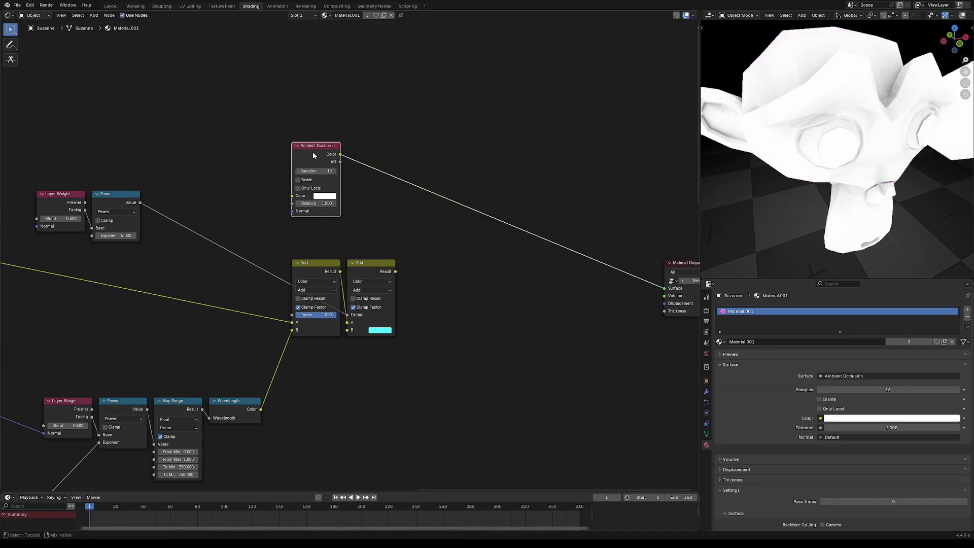
left_click(313, 155, "ctrl+shift")
Add a Subtract node after the Ambient Occlusion that subtracts the AO output from 1
type("s")
left_click_drag(341, 162, 347, 187)
key("Return")
left_click(348, 181)
double_click(376, 180)
type("1")
key("Return")
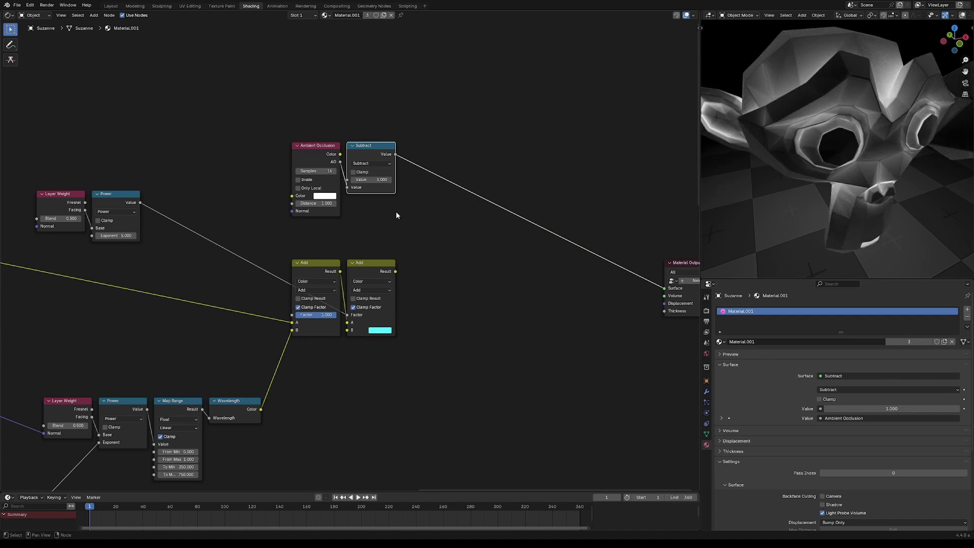
Duplicate the second Add color node after itself, preview the copy and switch its blending mode to Multiply
left_click(400, 215)
key("shift+d")
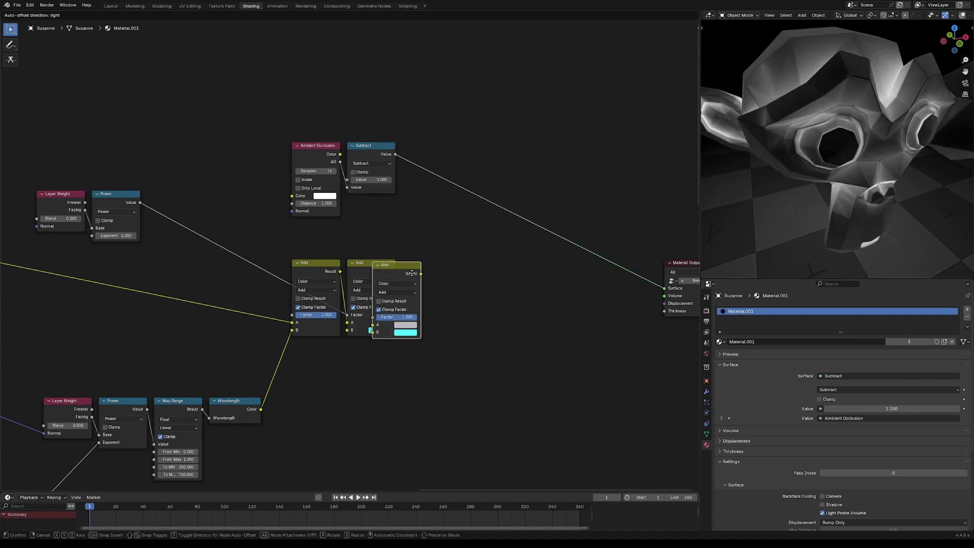
left_click(434, 274)
left_click(433, 272, "ctrl+shift")
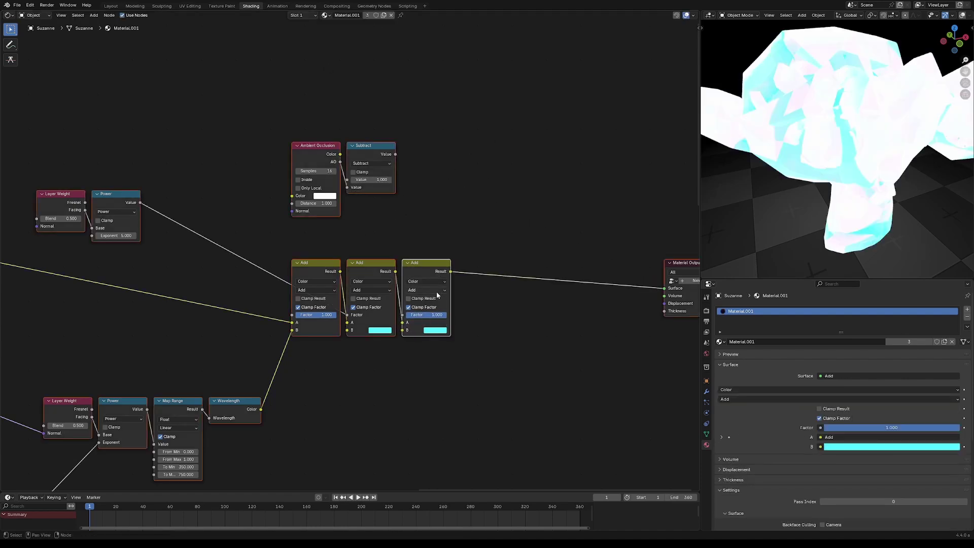
left_click(430, 290)
left_click(417, 325)
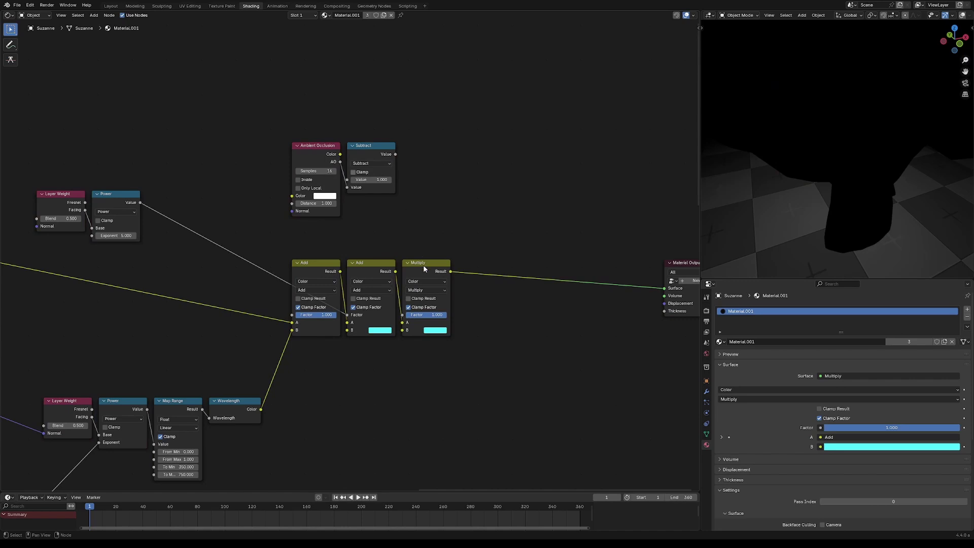
Connect the ambient occlusion Subtract result to the Multiply node's Factor and set its B color to dark blue
right_click_drag(376, 175, 423, 265, "alt")
right_click_drag(376, 175, 438, 282, "alt")
key("ctrl+z")
left_click(435, 334)
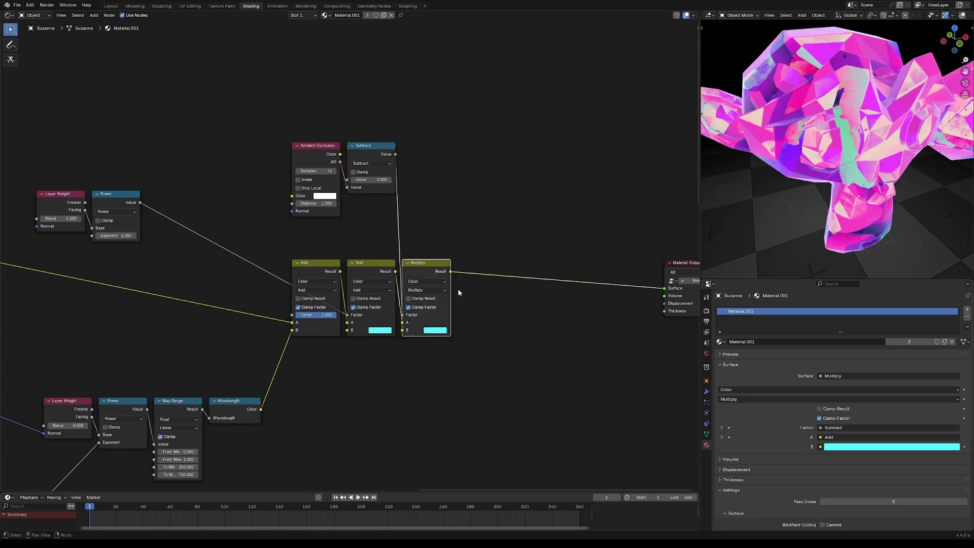
left_click(437, 330)
mouse_move(456, 247)
left_mouse_down()
mouse_move(475, 256)
mouse_move(481, 240)
left_mouse_up()
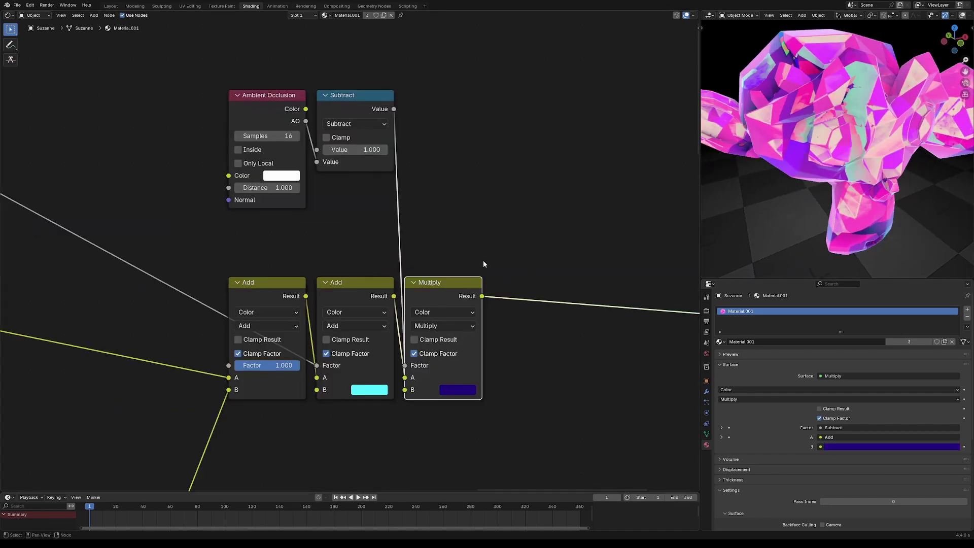
Repeatedly mute and unmute the Multiply color node to compare the models with and without the blue occlusion tint
key("m")
key("m")
key("m")
key("m")
key("m")
key("m")
key("m")
key("m")
Preview the Color output of the upper Voronoi Texture on the models
key("Home")
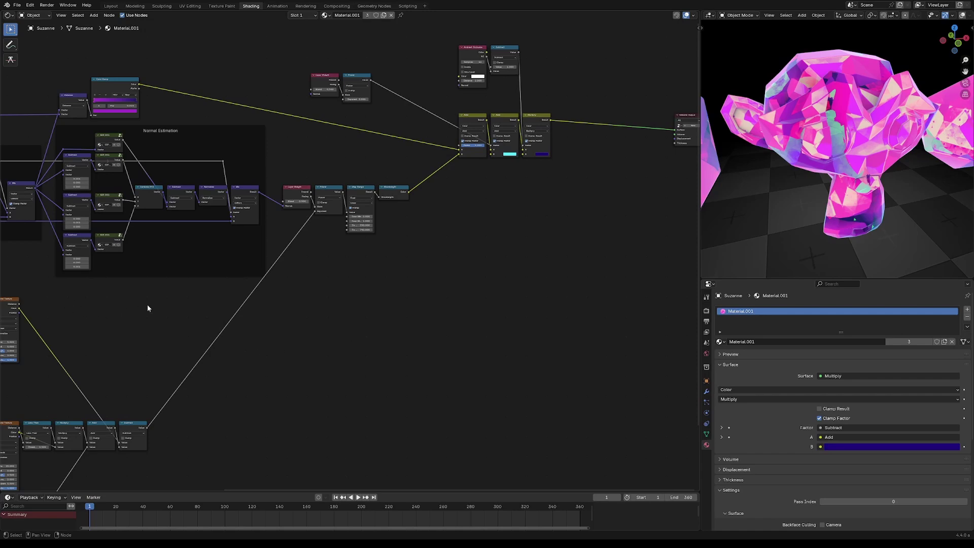
middle_click_drag(10, 305, 37, 307)
left_click(37, 307, "ctrl+shift")
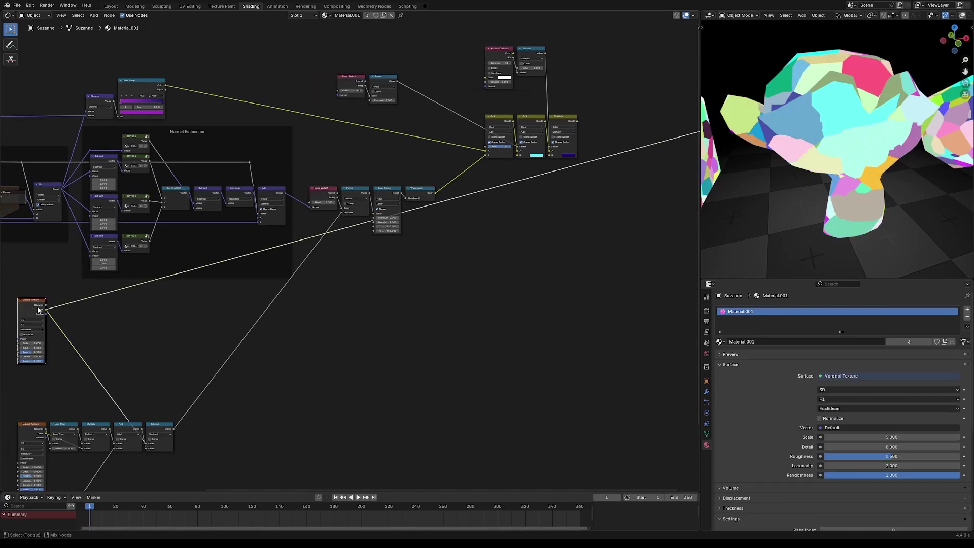
left_click_drag(50, 311, 371, 330)
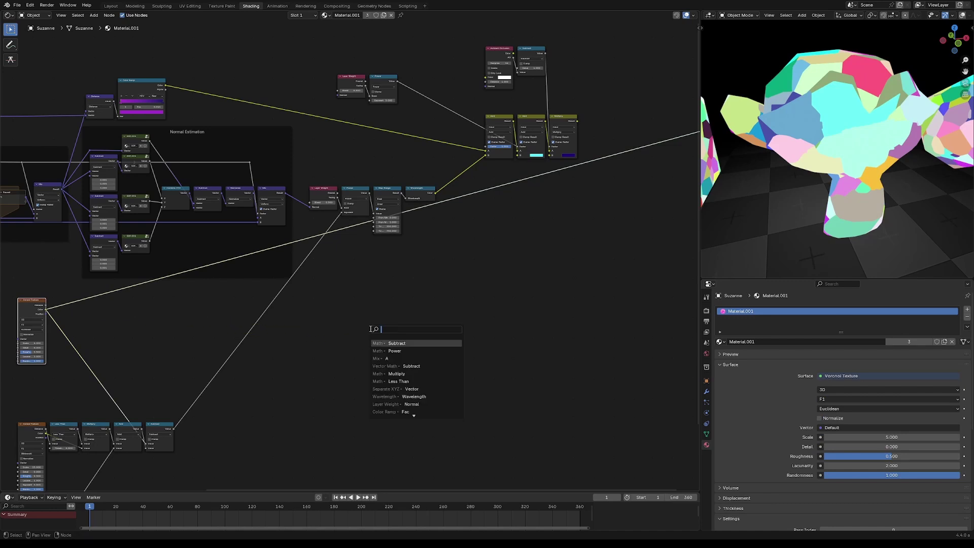
type("sub")
key("Return")
left_click(366, 328)
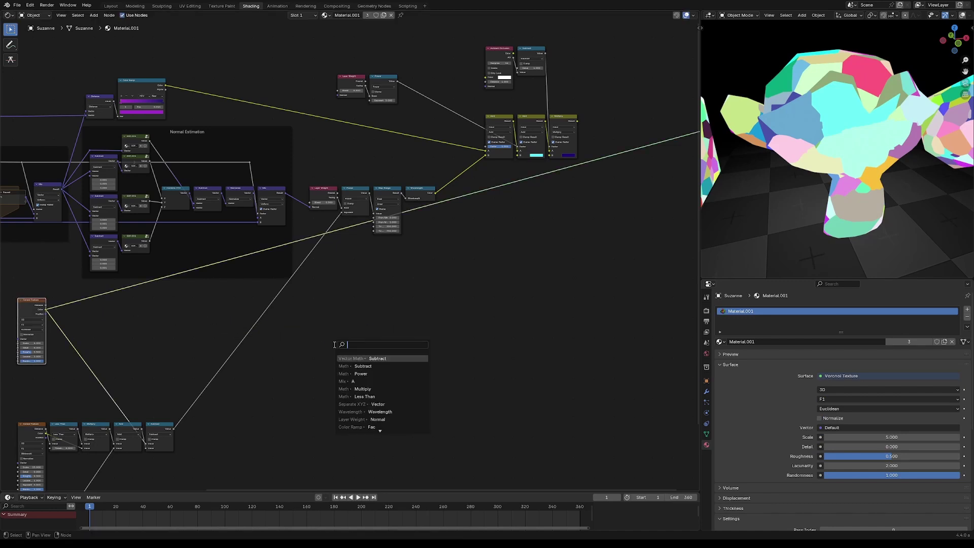
Add a vector Subtract node fed by the upper Voronoi Color, preview it and subtract 0.5 on all three axes
type("sub")
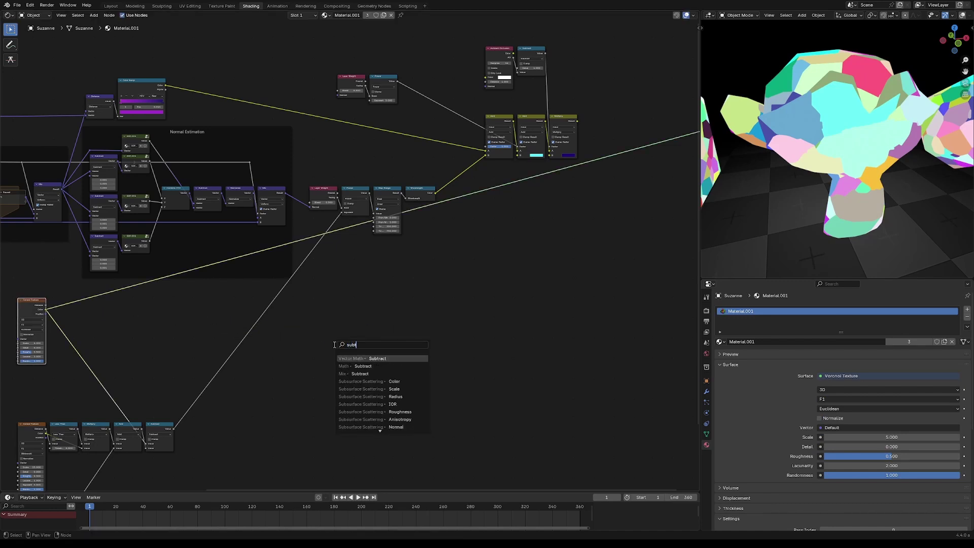
key("Return")
left_click(347, 343)
left_click(360, 366, "ctrl+shift")
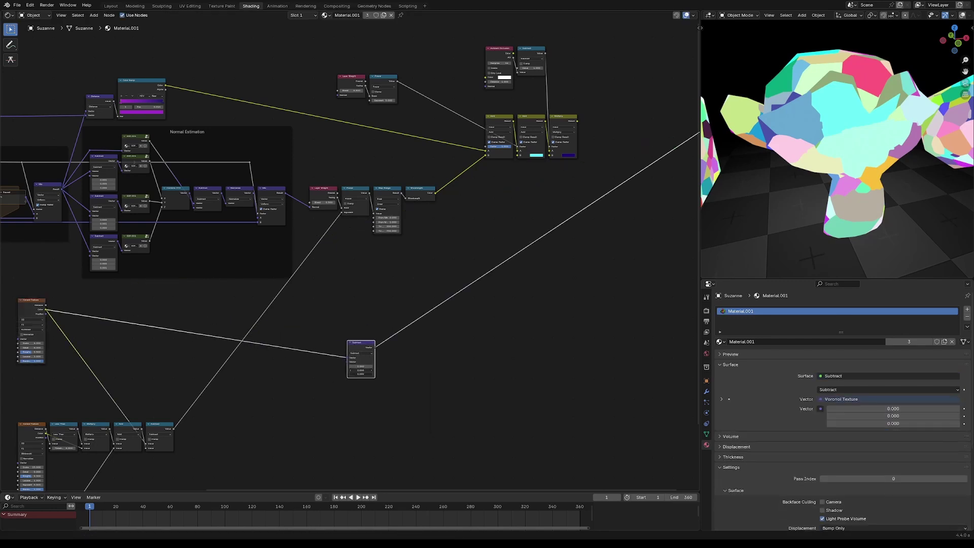
type("0.5")
key("Return")
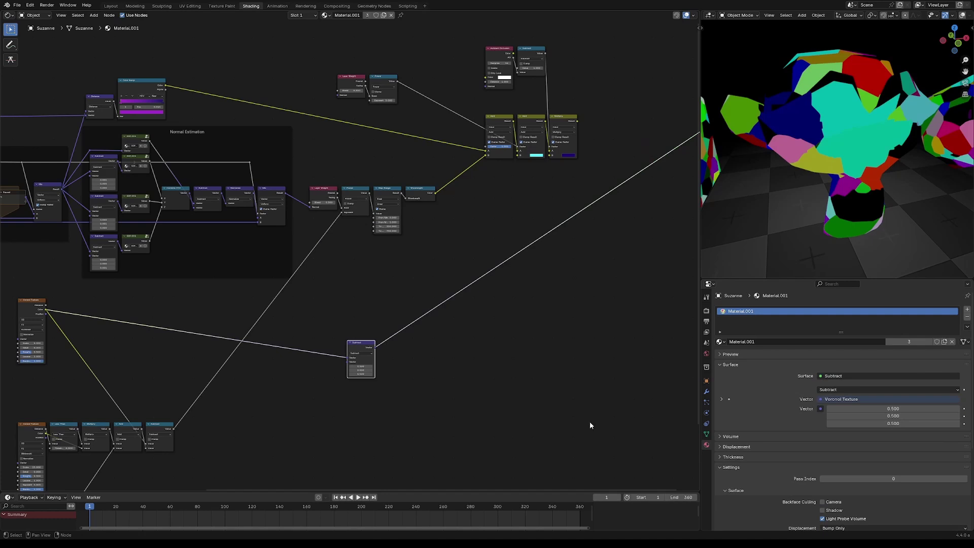
Add a Normalize vector node after the Voronoi color's Subtract node
left_click(409, 311)
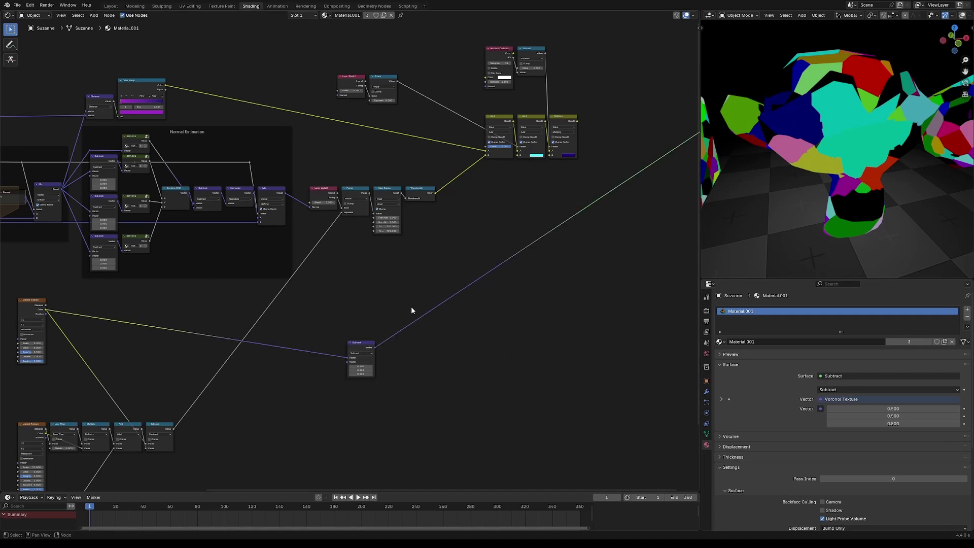
type("normalize")
left_click_drag(375, 347, 438, 352)
key("Return")
left_click(420, 346)
Add and preview a Dot Product node comparing the normalized Voronoi vector with the Geometry Incoming vector
type("dot")
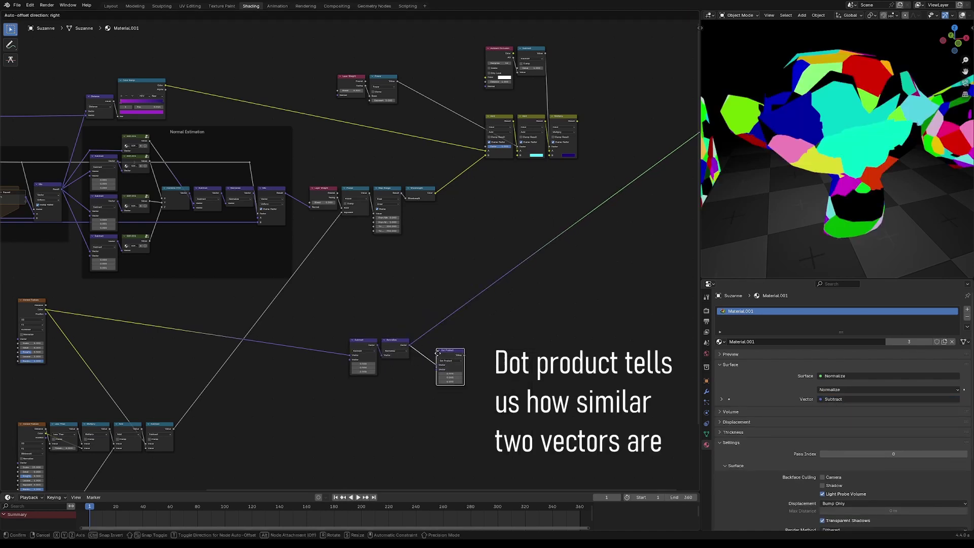
key("Return")
left_click(415, 345)
scroll(416, 345, "down", 2)
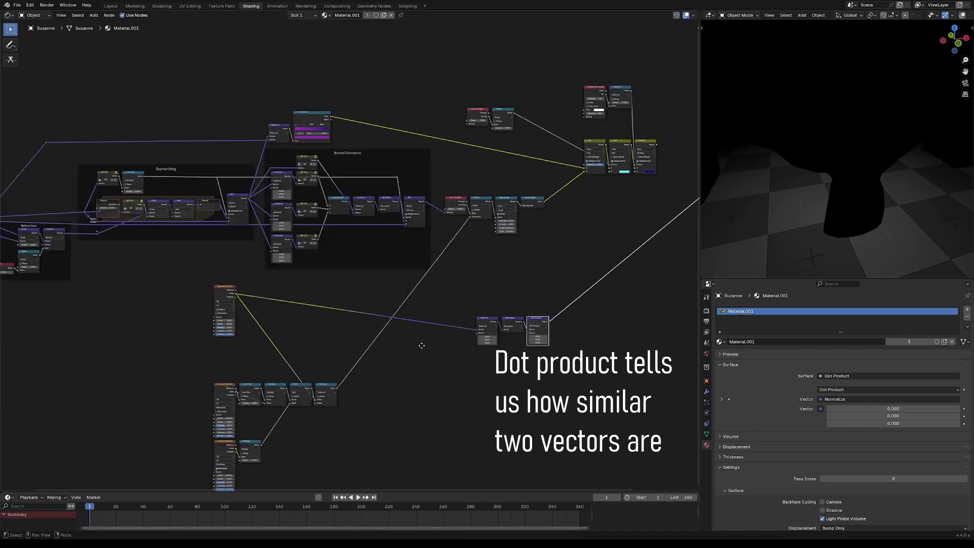
scroll(416, 345, "down", 1)
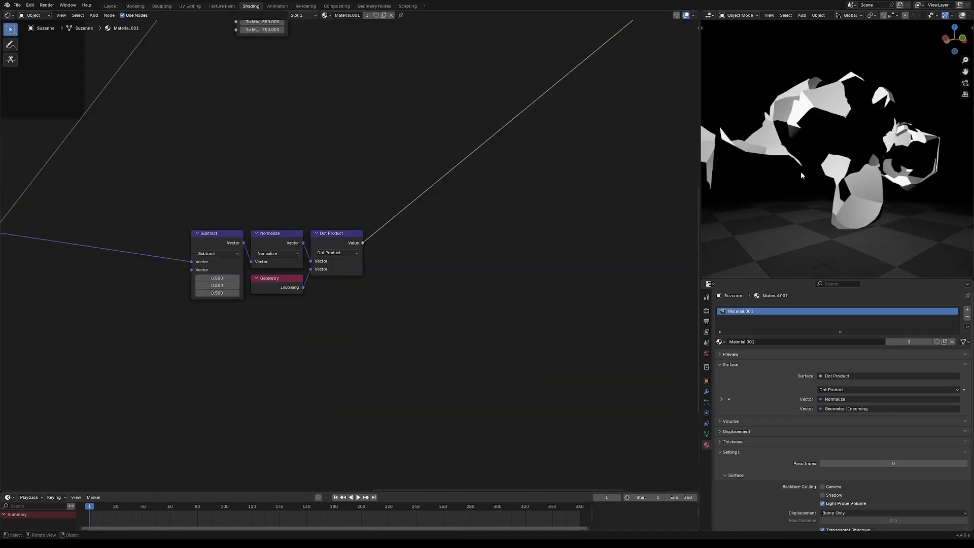
middle_click_drag(800, 174, 791, 218)
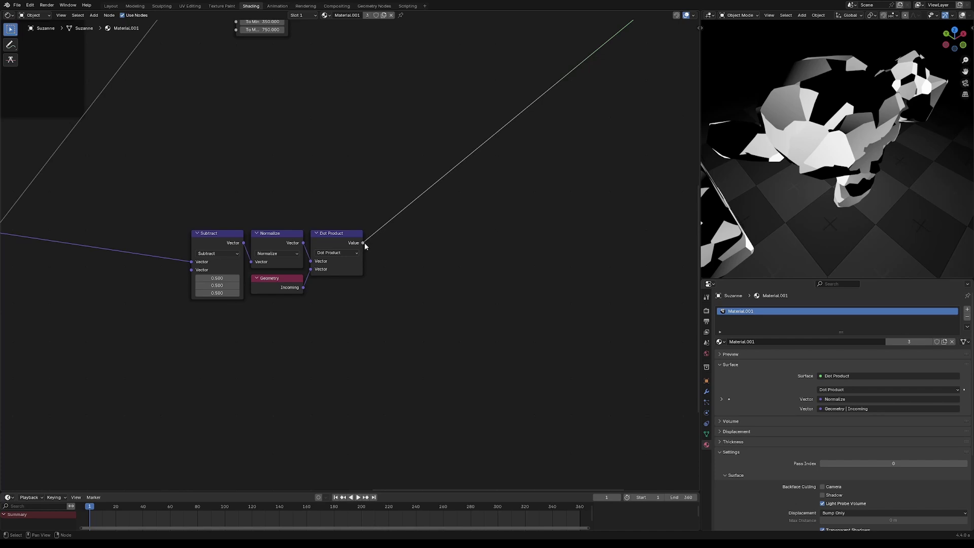
Add a Multiply Add node with multiplier and addend 0.5 after the Dot Product and preview it
left_click_drag(364, 246, 425, 255)
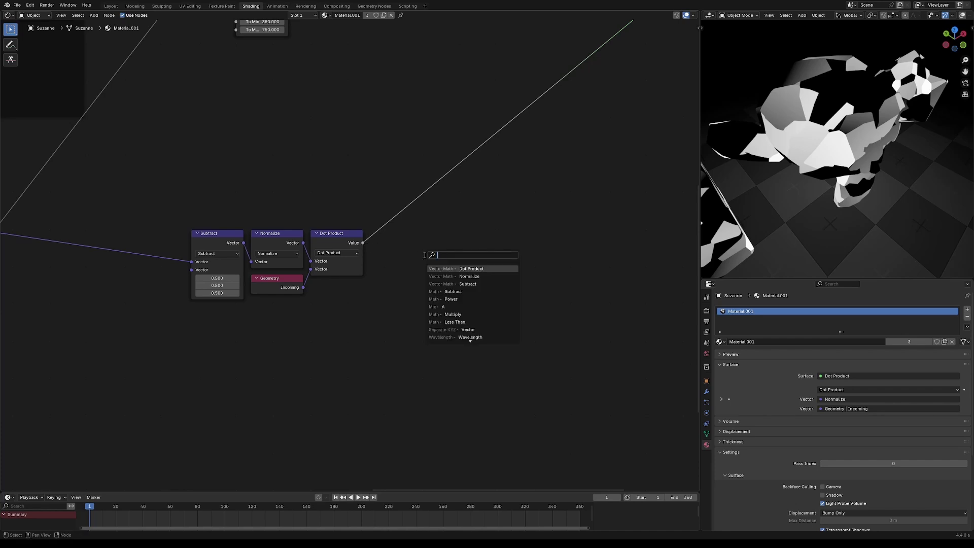
type("map")
type("mul")
key("Return")
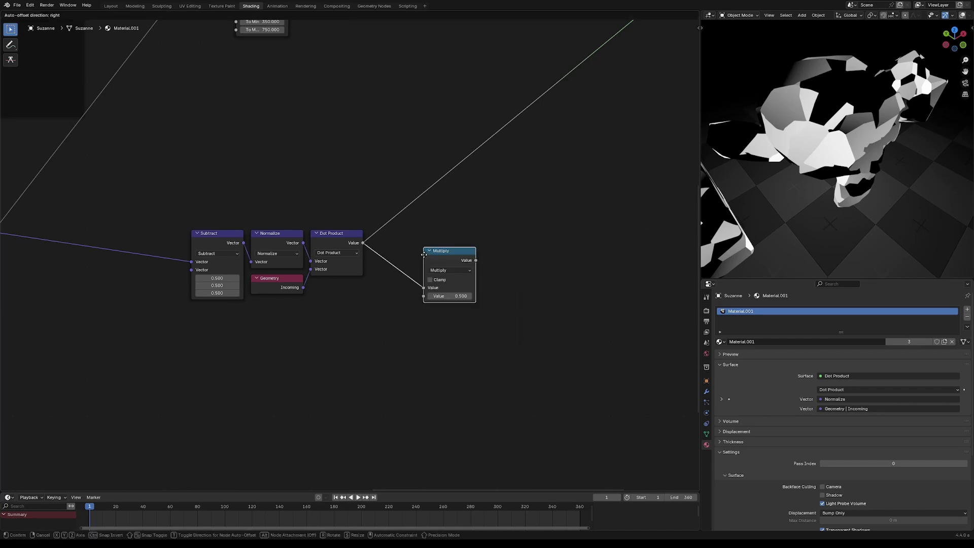
left_click(449, 269)
left_click(454, 323)
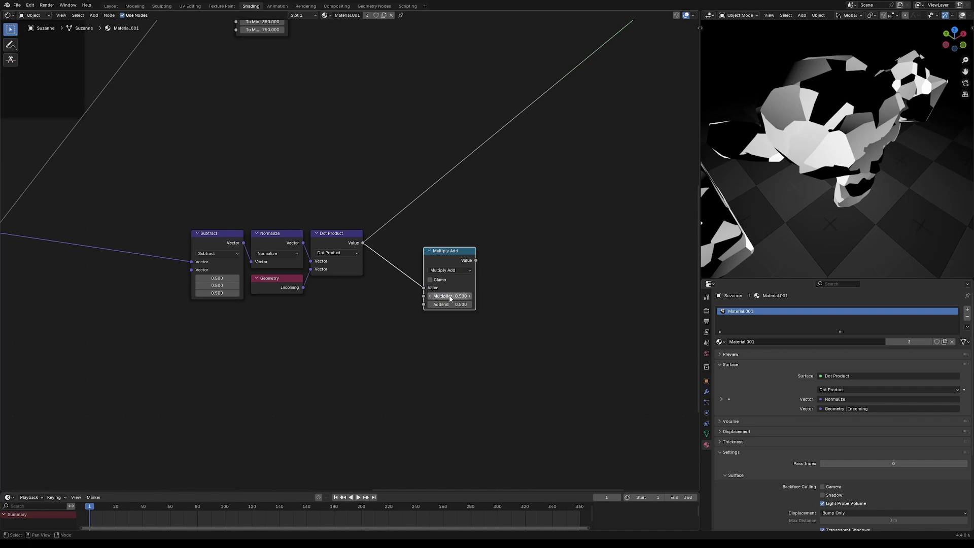
left_click(442, 254, "ctrl+shift")
left_click_drag(445, 260, 391, 242)
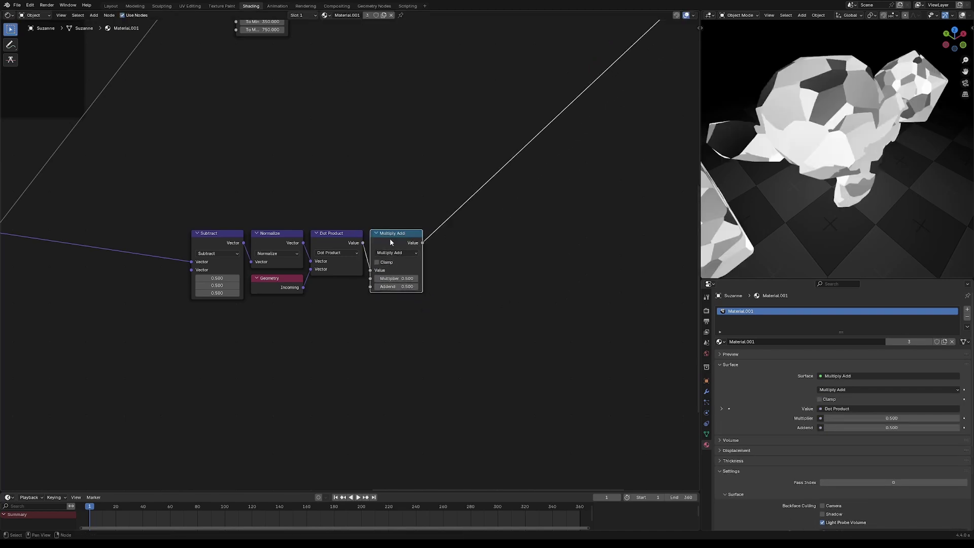
Insert a Power node after the Multiply Add and set its exponent to 10
left_click(484, 242)
middle_click_drag(950, 188, 899, 147)
key("shift+a")
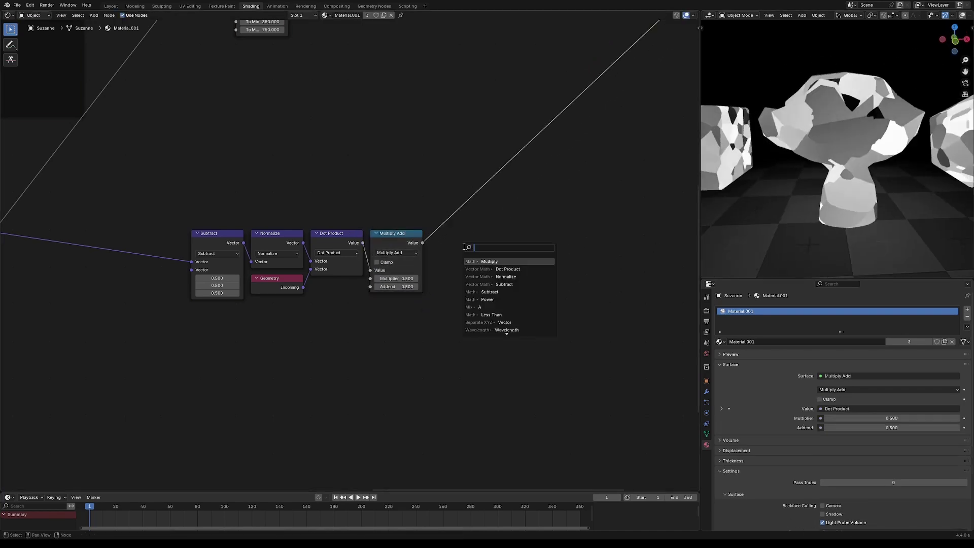
type("power")
key("Return")
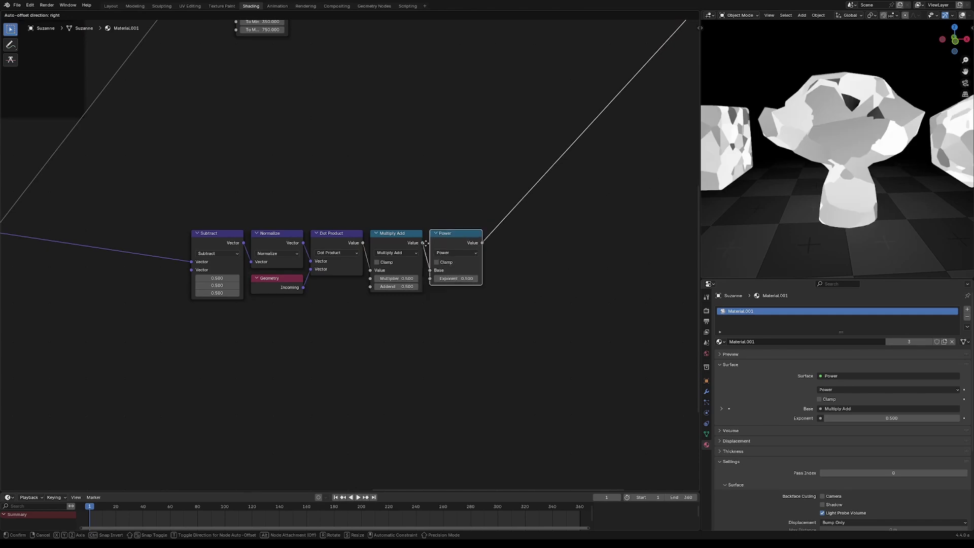
left_click(426, 243)
left_click_drag(460, 279, 502, 279)
left_click(458, 278)
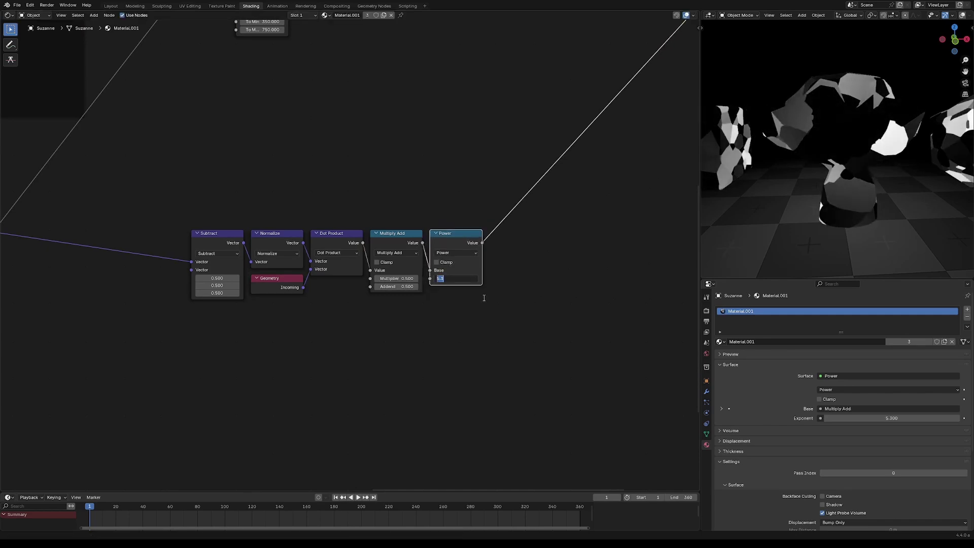
type("10")
key("Return")
Try an exponent of 1 on the new Power node and inspect the faceted shading from other angles
mouse_move(861, 188)
middle_mouse_down()
mouse_move(826, 228)
mouse_move(720, 217)
mouse_move(730, 131)
mouse_move(939, 203)
mouse_move(760, 188)
middle_mouse_up()
left_click(458, 280)
type("1")
key("Return")
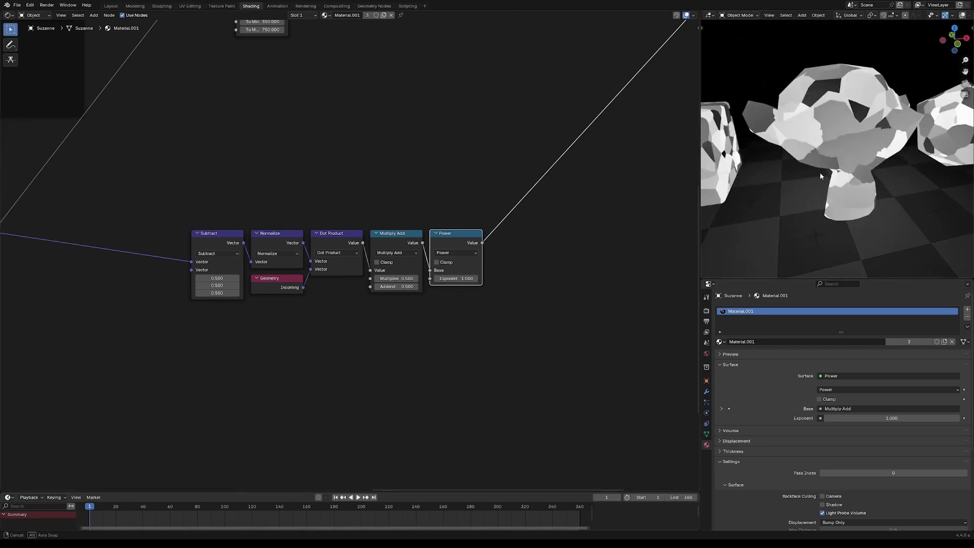
mouse_move(820, 172)
middle_mouse_down()
mouse_move(946, 185)
mouse_move(797, 144)
middle_mouse_up()
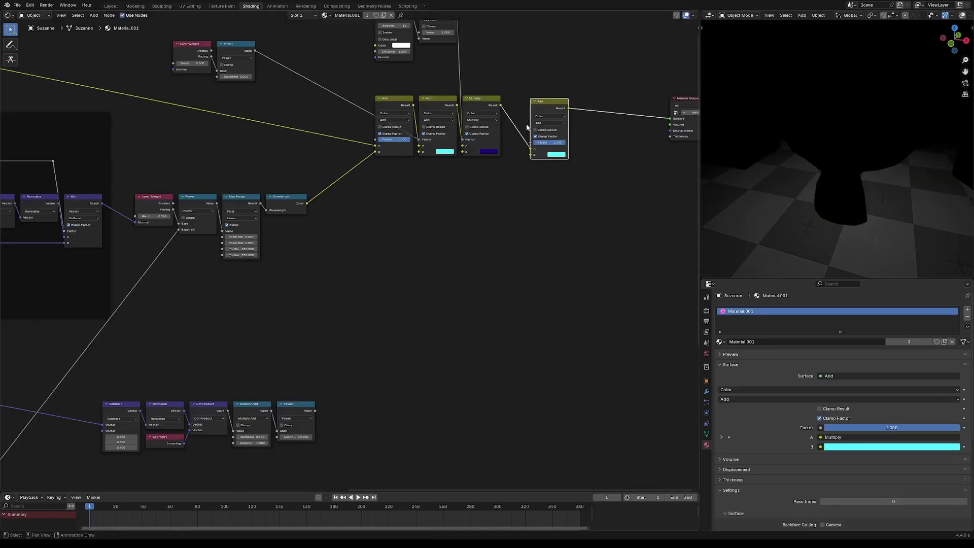
Connect the new Power result to the last Add color node's Factor and the upper Voronoi Color to its B
key("Home")
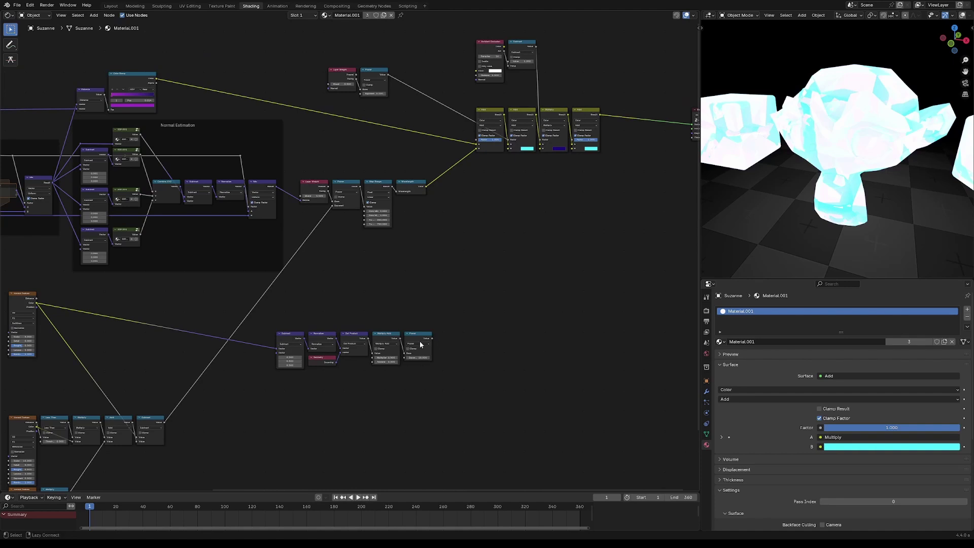
mouse_move(431, 338)
left_mouse_down()
mouse_move(589, 162)
mouse_move(573, 140)
left_mouse_up()
middle_click_drag(184, 299, 204, 297)
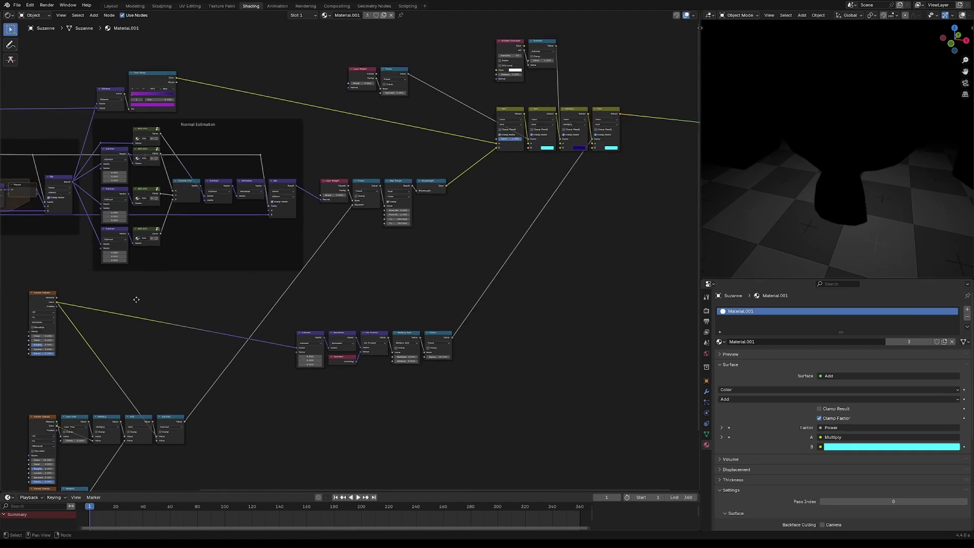
mouse_move(57, 303)
left_mouse_down()
mouse_move(474, 211)
mouse_move(594, 148)
left_mouse_up()
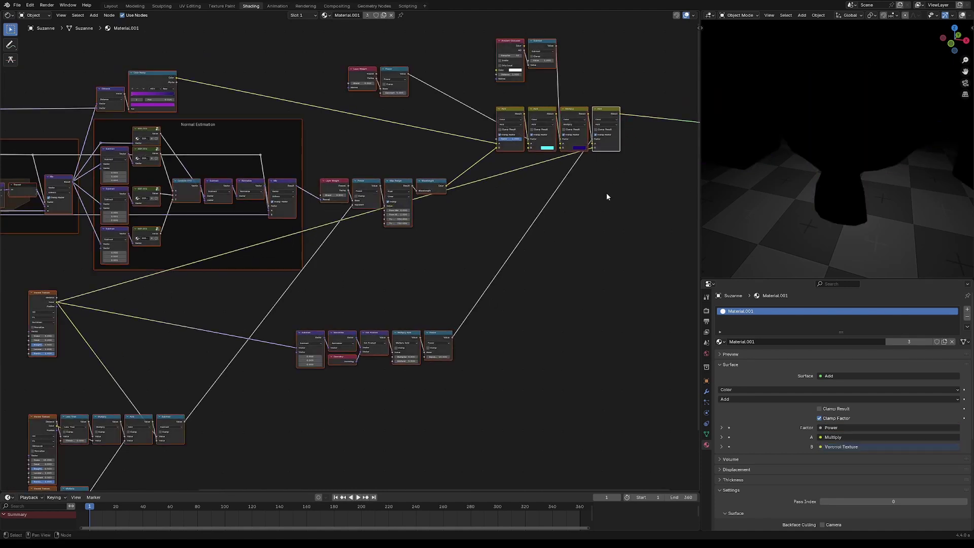
mouse_move(797, 172)
middle_mouse_down()
mouse_move(856, 199)
mouse_move(771, 200)
middle_mouse_up()
Connect the Raymarching Mix result to the upper Voronoi Texture's Vector input and preview the texture
scroll(686, 199, "up", 2)
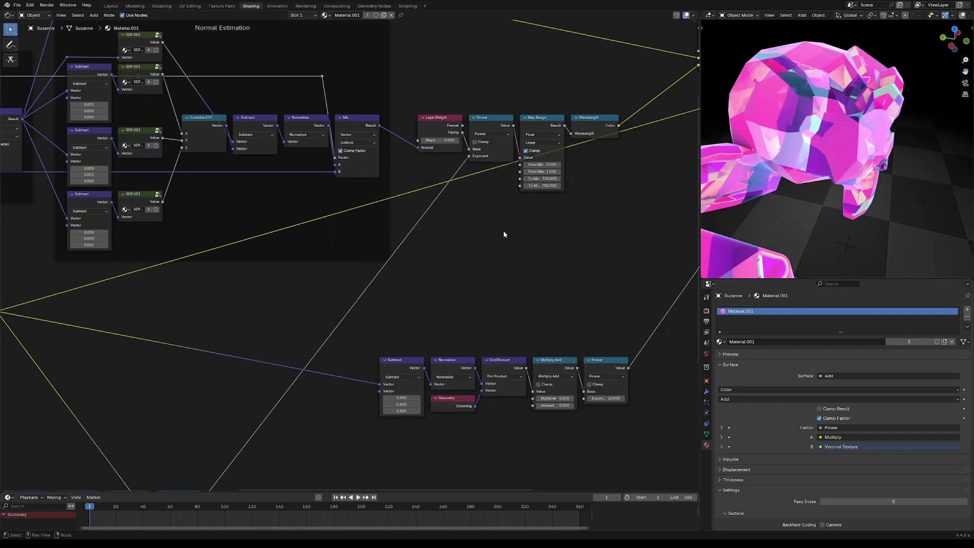
middle_click_drag(327, 269, 459, 277)
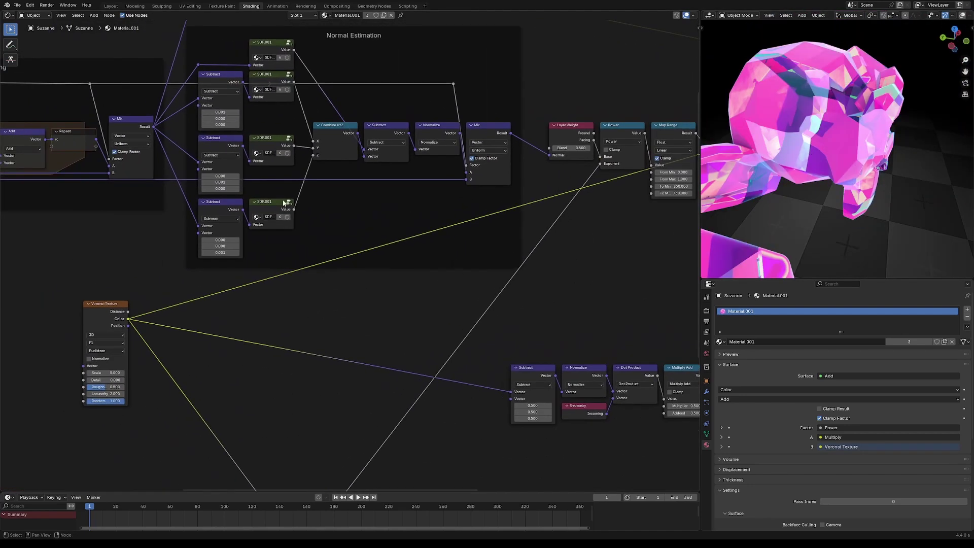
left_click(150, 131, "ctrl+shift")
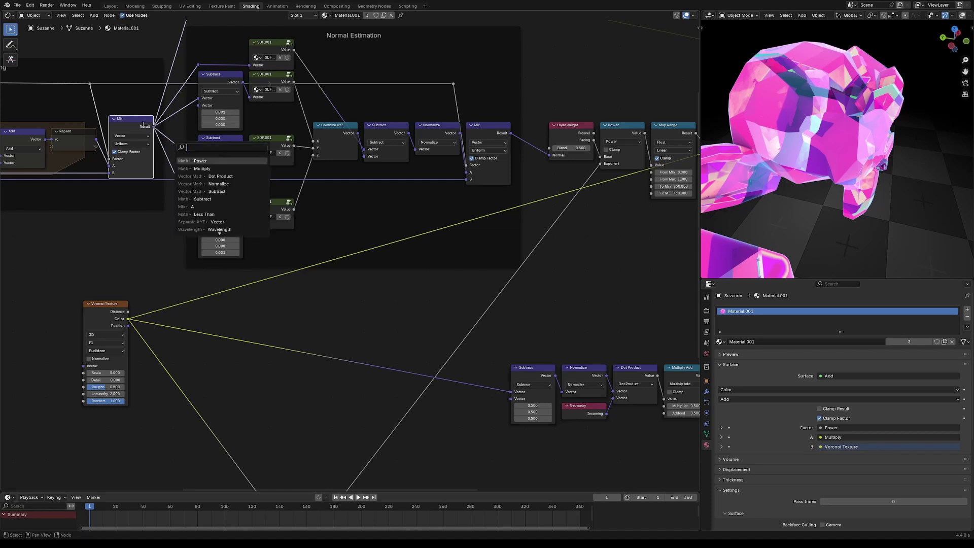
left_click_drag(154, 127, 83, 366)
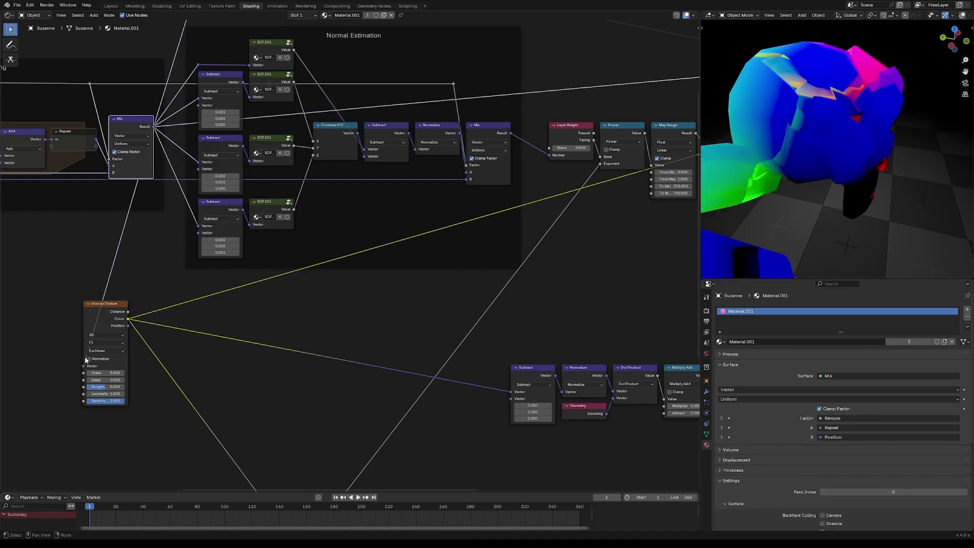
left_click(102, 311, "ctrl+shift")
Preview the Power node before the Map Range, then the final Add result, and inspect the faceted material on the model
scroll(424, 345, "down", 1)
scroll(424, 345, "down", 2)
middle_click_drag(423, 349, 430, 260)
middle_click_drag(830, 165, 710, 213)
middle_click_drag(595, 155, 500, 280)
left_click(492, 189, "ctrl+shift")
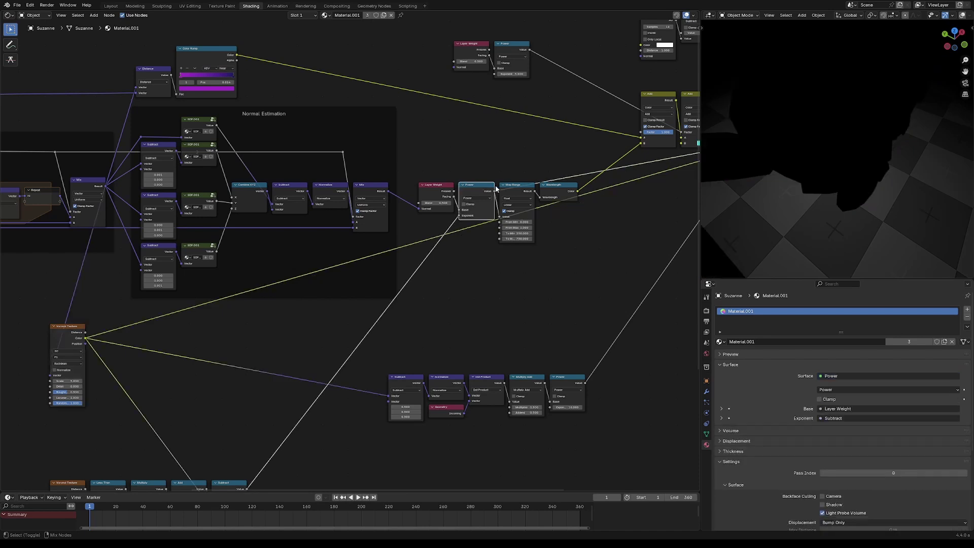
middle_click_drag(798, 172, 803, 136)
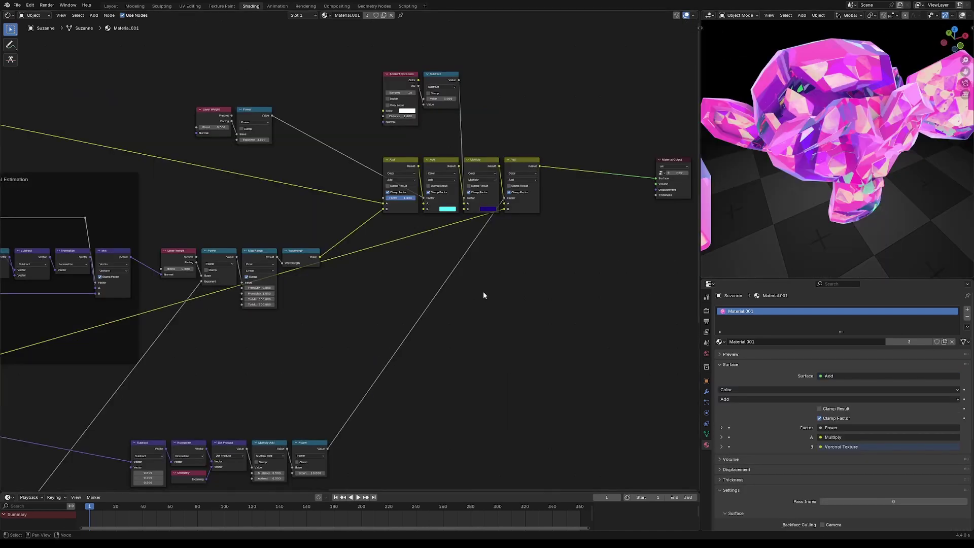
middle_click_drag(244, 345, 500, 318)
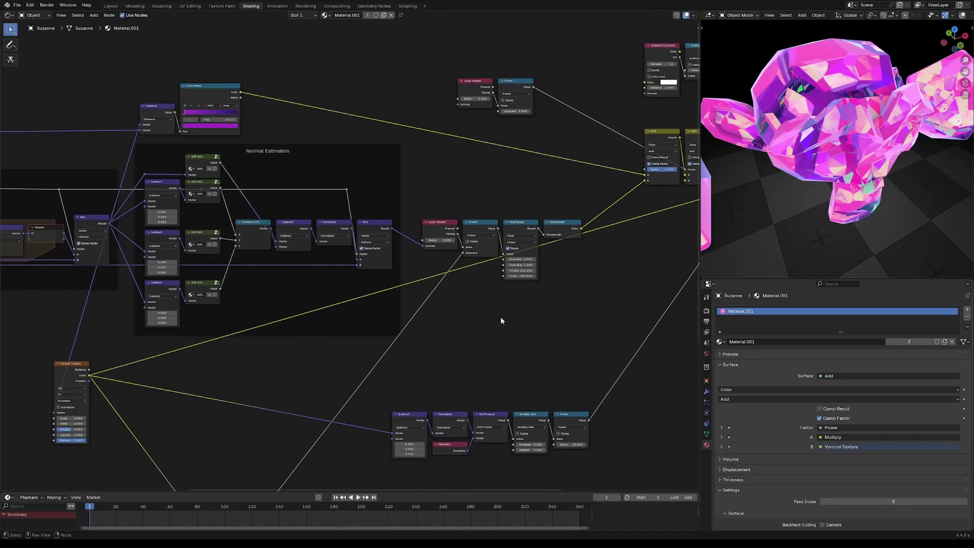
Review the Normal Estimation, Raymarching and Refraction node groups and check the material from different angles
left_click(389, 227)
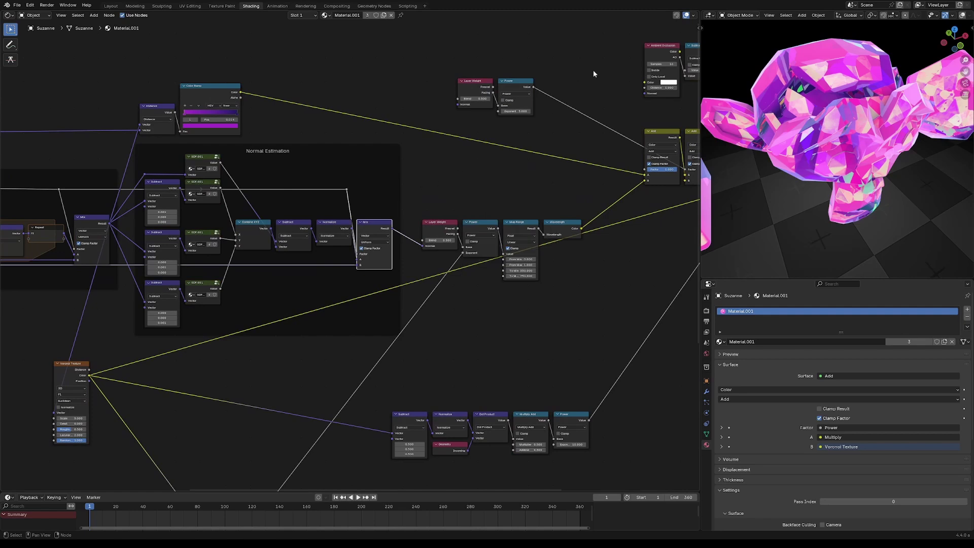
middle_click_drag(75, 322, 147, 373)
scroll(172, 298, "up", 2)
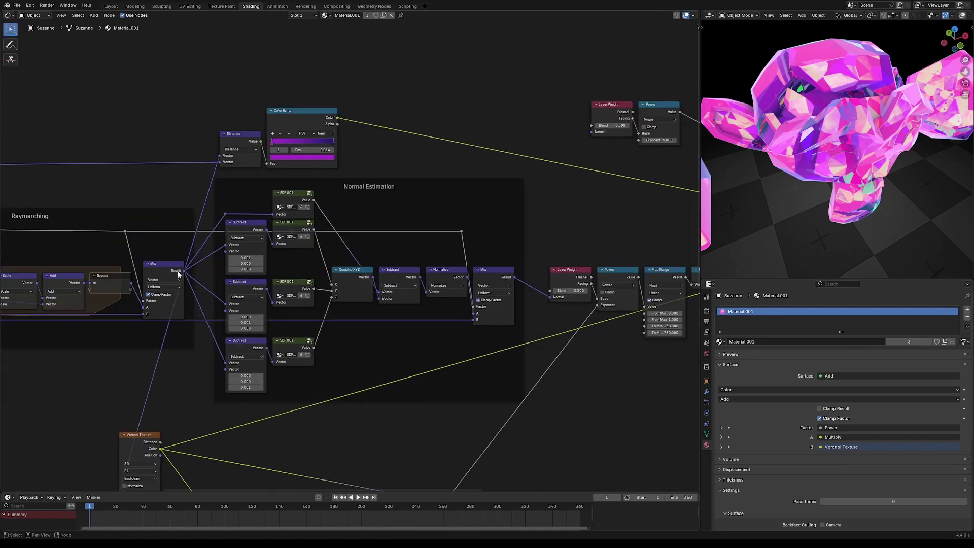
left_click_drag(183, 271, 133, 257)
left_click_drag(208, 245, 208, 246)
middle_click_drag(66, 300, 432, 335)
left_click_drag(172, 201, 229, 133)
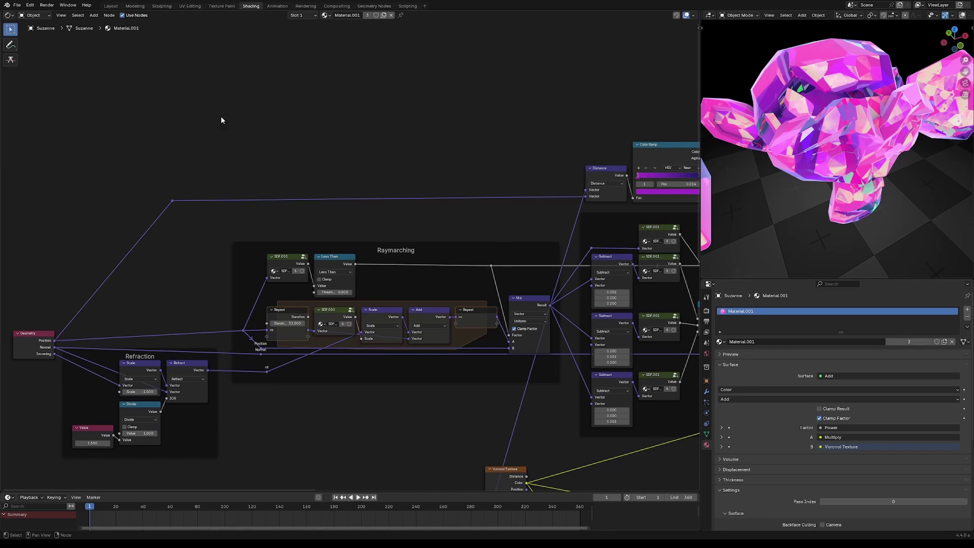
key("a")
key("a")
middle_click_drag(810, 101, 800, 51)
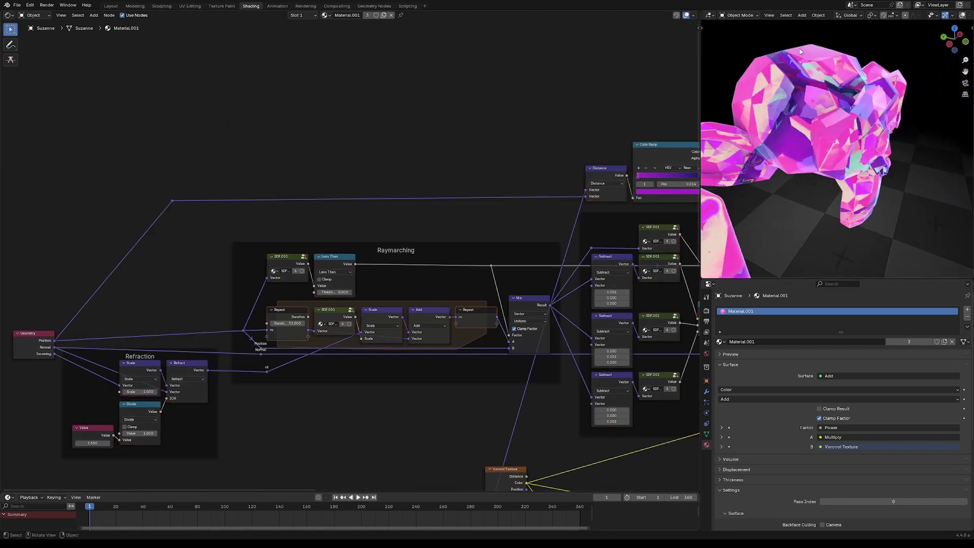
middle_click_drag(860, 182, 788, 209)
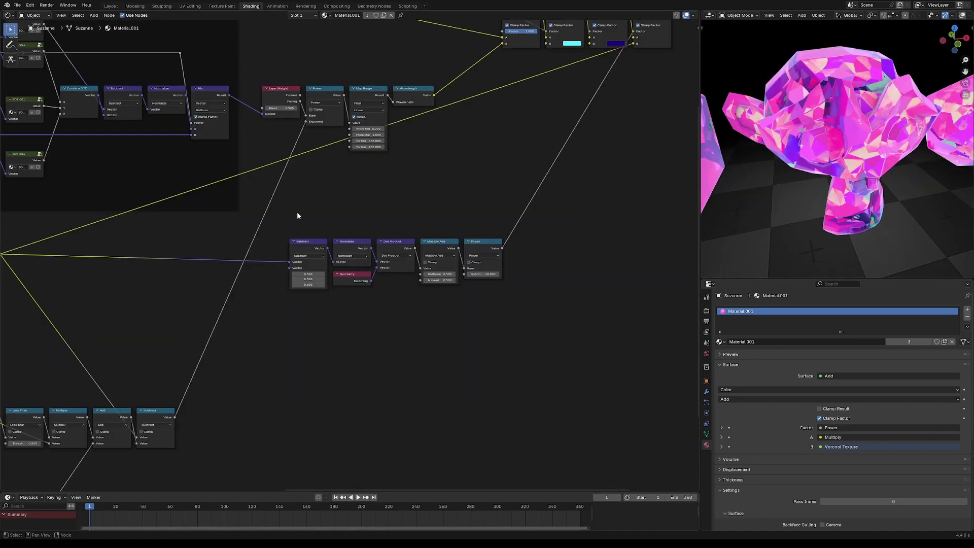
Duplicate the Subtract-to-Power glint chain with its input links kept and place the copy directly below the original
left_click_drag(297, 212, 499, 301)
key("ctrl+shift+d")
key("y")
left_click(374, 292)
middle_click_drag(178, 301, 399, 300)
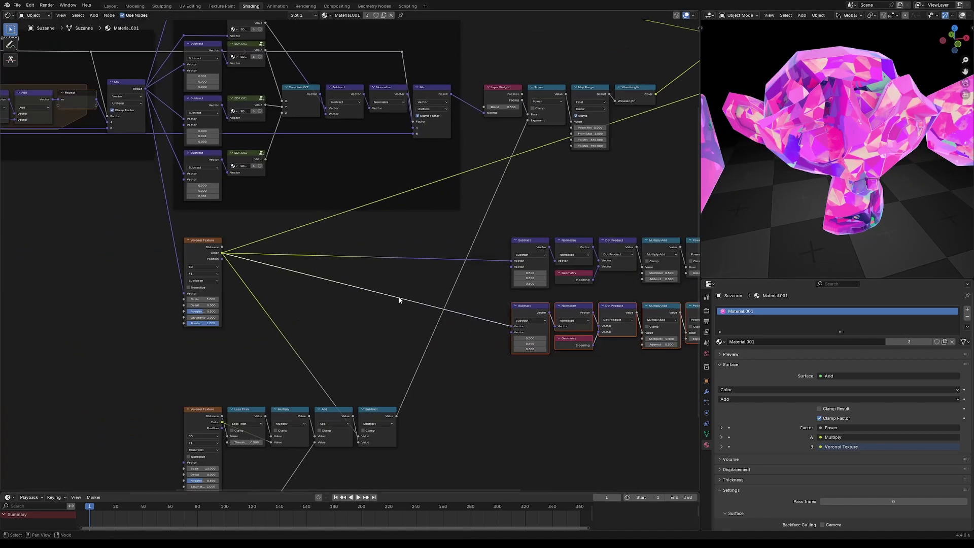
Duplicate the upper Voronoi Texture, connect the copy's Color to the lower Subtract node, and preview the lower Power result
left_click(207, 240)
key("shift+d")
left_click(475, 344)
left_click_drag(489, 357, 511, 326)
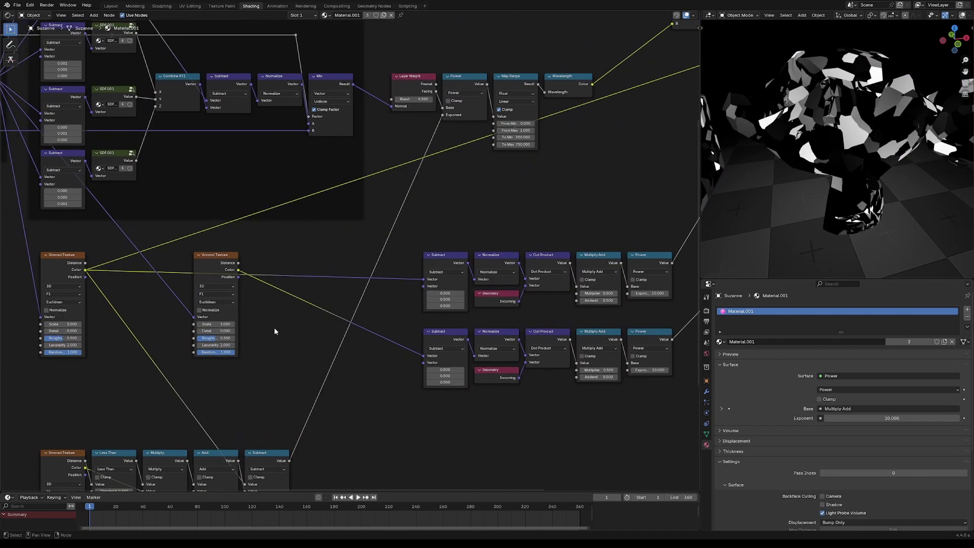
Increase the duplicated Voronoi Texture's Scale to get much smaller cells
left_click_drag(208, 324, 235, 324)
left_click(218, 323)
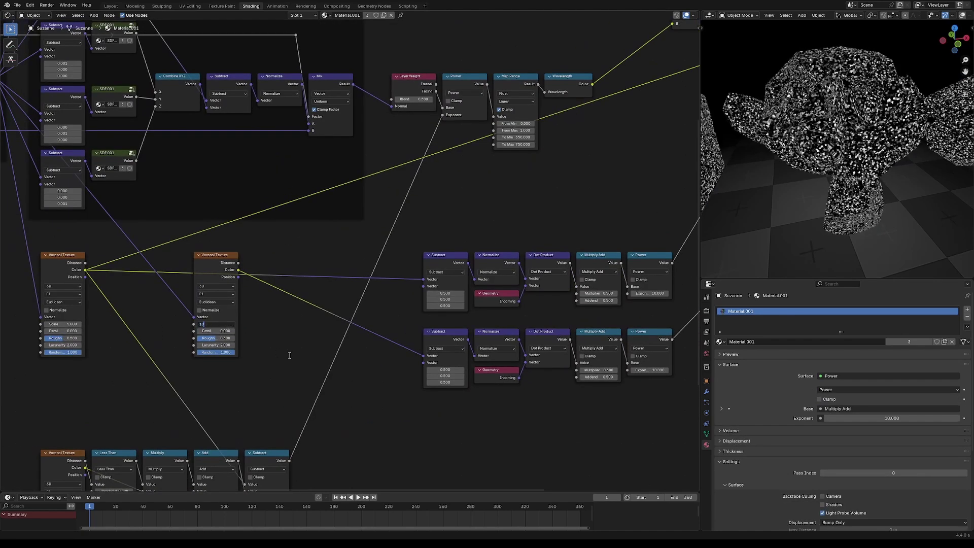
key("Return")
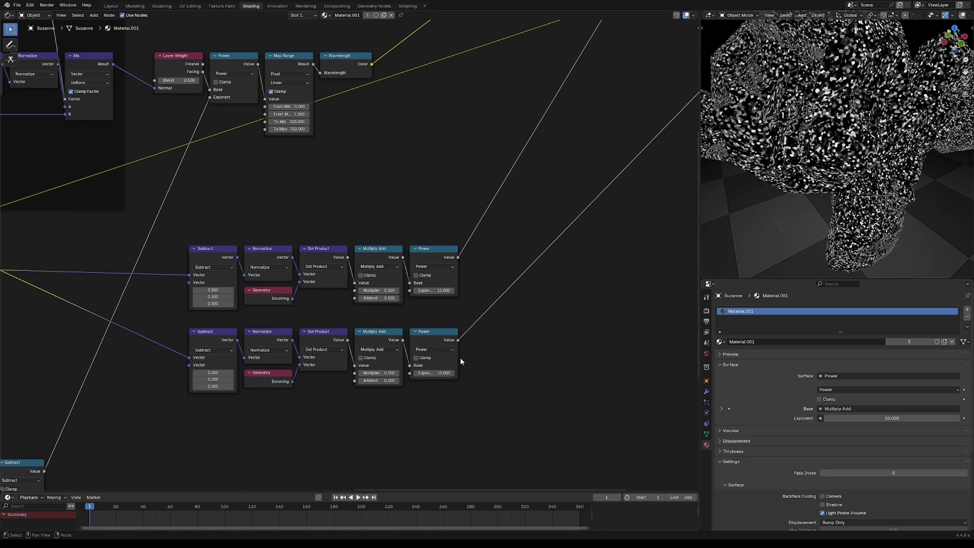
Set the lower Power node's exponent to 200 and check the sparse glints on the model
left_click_drag(439, 378, 471, 377)
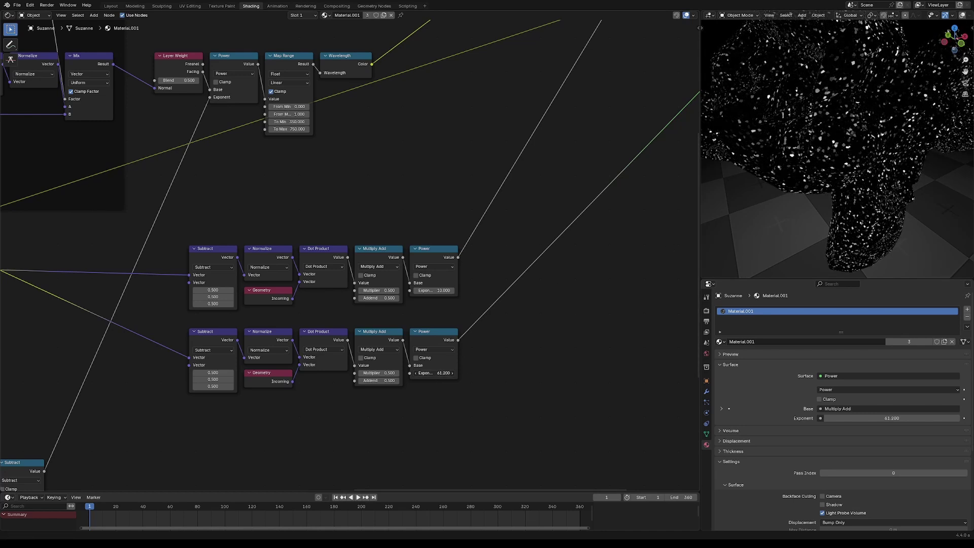
key("Return")
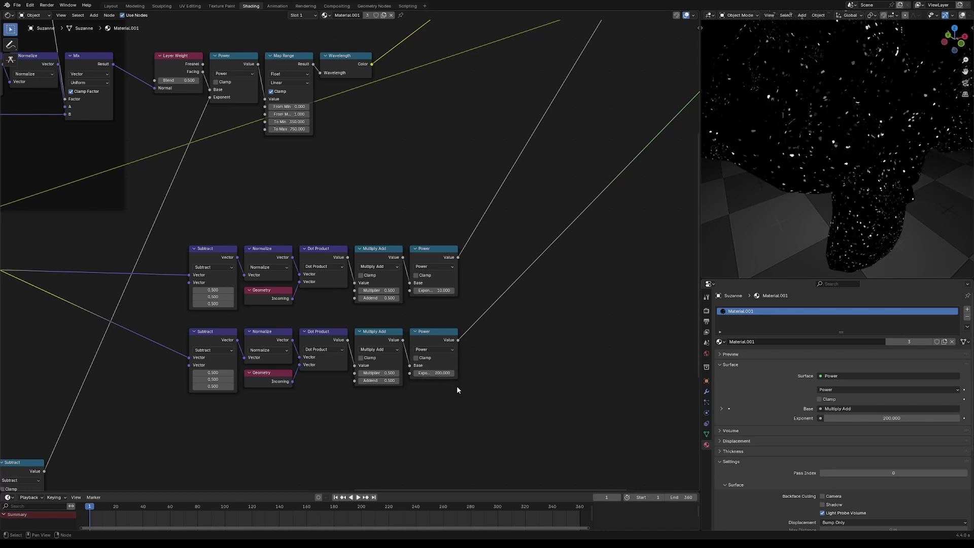
mouse_move(842, 182)
middle_mouse_down()
mouse_move(820, 193)
mouse_move(769, 182)
mouse_move(744, 213)
mouse_move(815, 209)
mouse_move(825, 181)
middle_mouse_up()
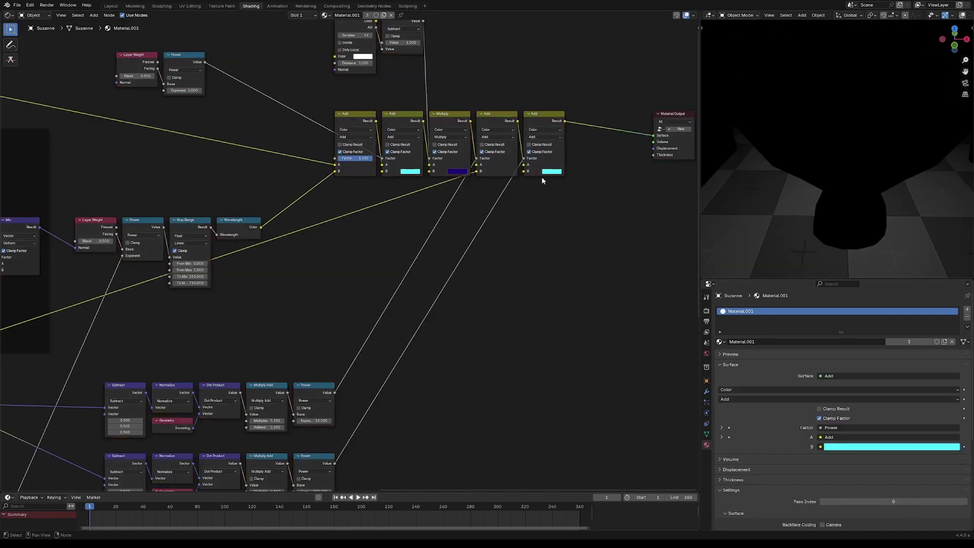
Change the B color of the last Add node, driven by the lower Power, from cyan to a light blue
left_click(552, 171)
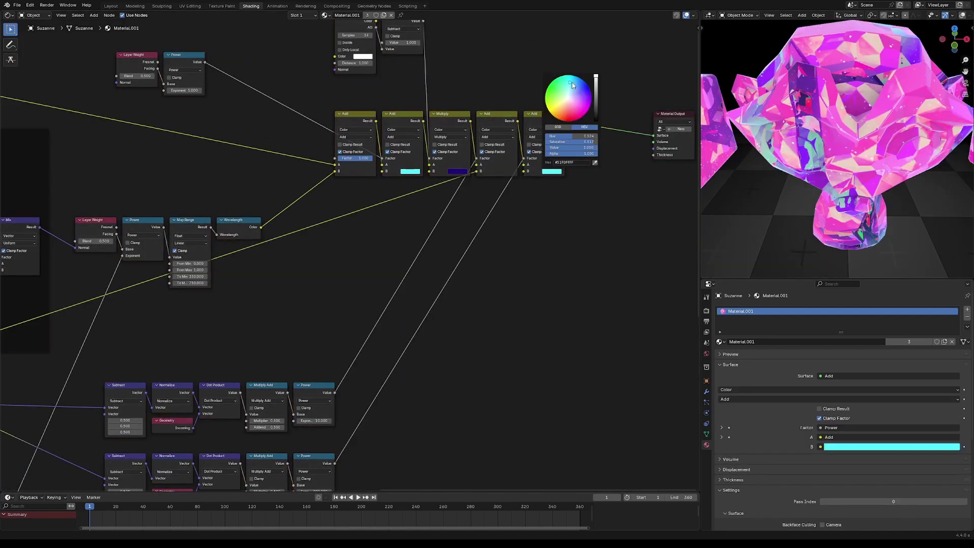
left_click_drag(572, 85, 578, 86)
left_click_drag(576, 82, 576, 82)
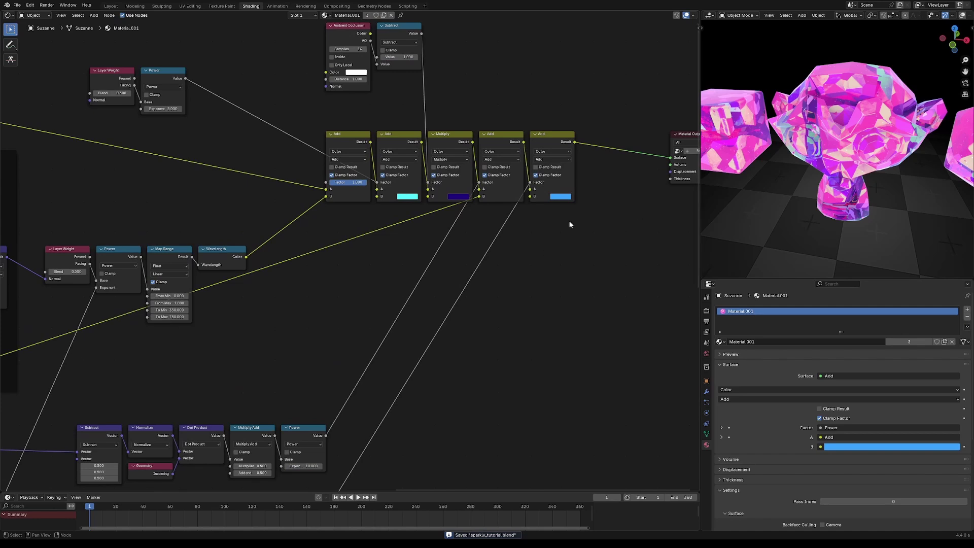
Inspect the model with the blue glints from another angle and look over the finished shader node tree
middle_click_drag(832, 203, 862, 213)
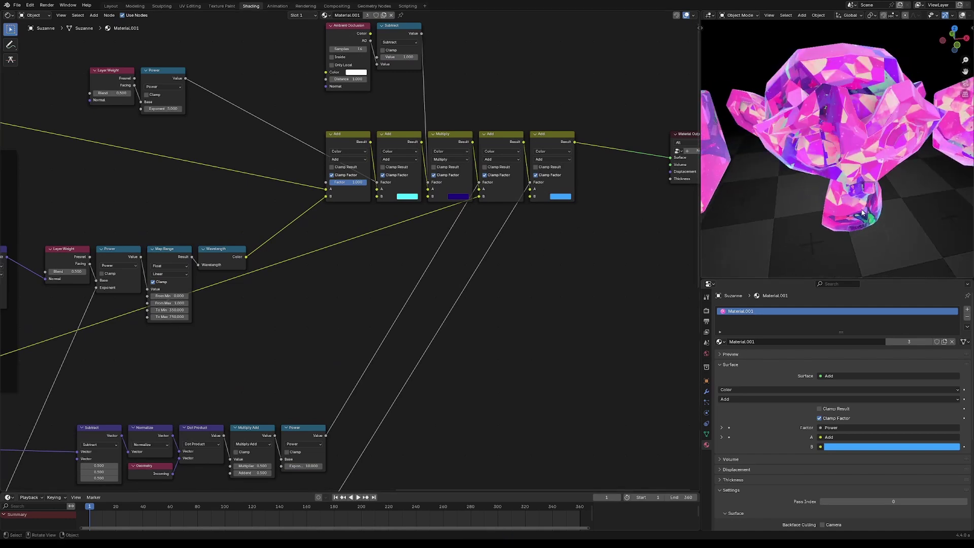
middle_click_drag(127, 158, 147, 300)
scroll(432, 291, "up", 2)
middle_click_drag(433, 291, 369, 271)
left_click_drag(340, 237, 329, 208)
key("a")
key("a")
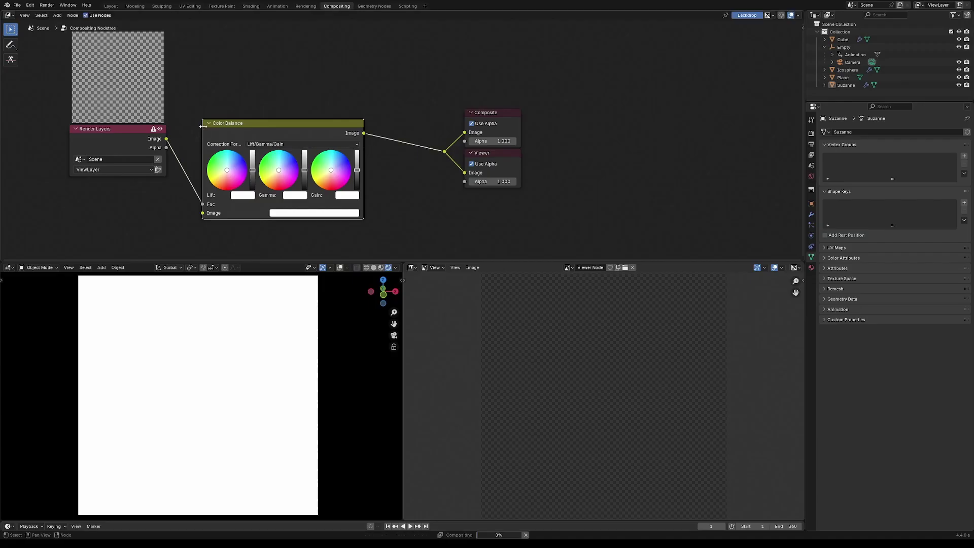
In the compositor, connect the render to Color Balance's Image input, then tint Gamma slightly pink and Gain slightly green
left_click_drag(207, 194, 206, 202)
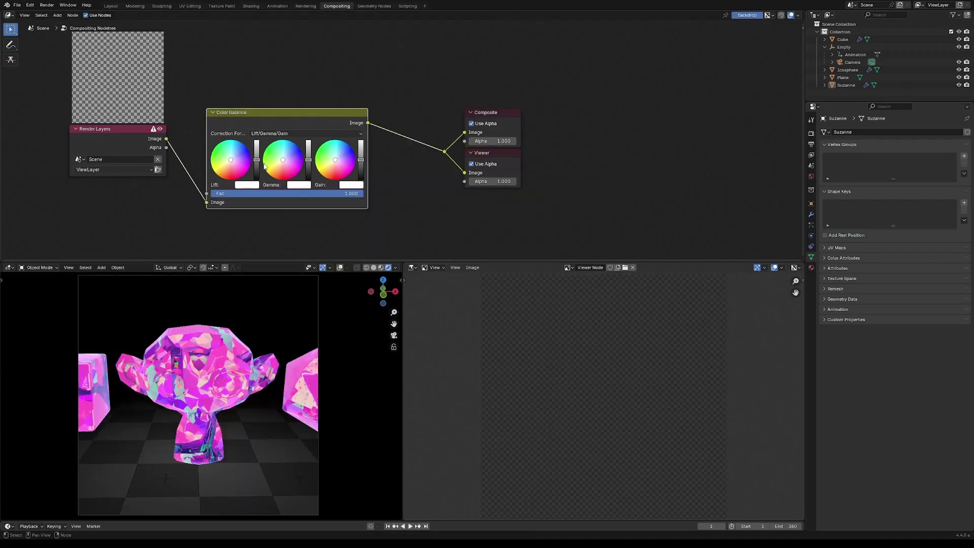
scroll(259, 172, "up", 1)
left_click_drag(245, 163, 279, 164)
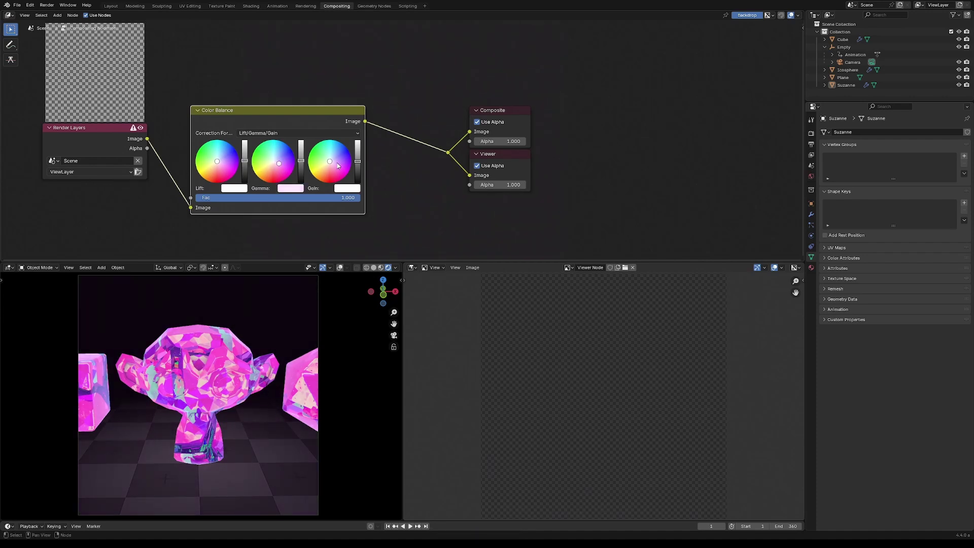
left_click_drag(338, 165, 324, 157)
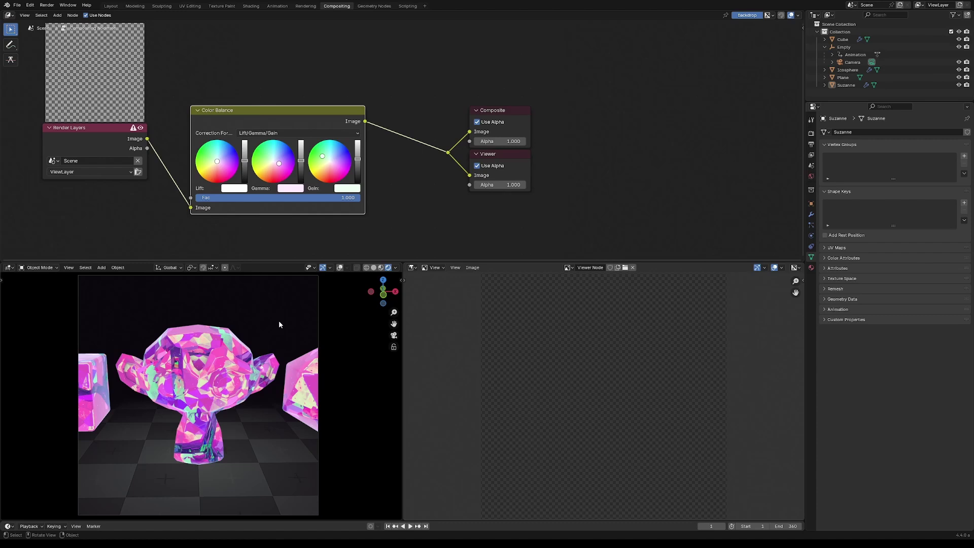
Mute and unmute the Color Balance node to compare the image with and without the color grading
key("m")
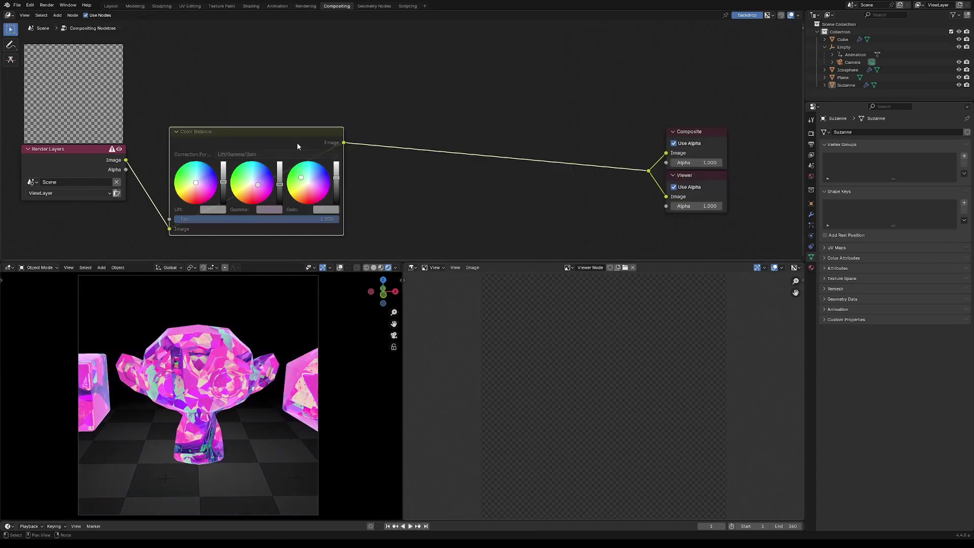
key("m")
key("m")
key("m")
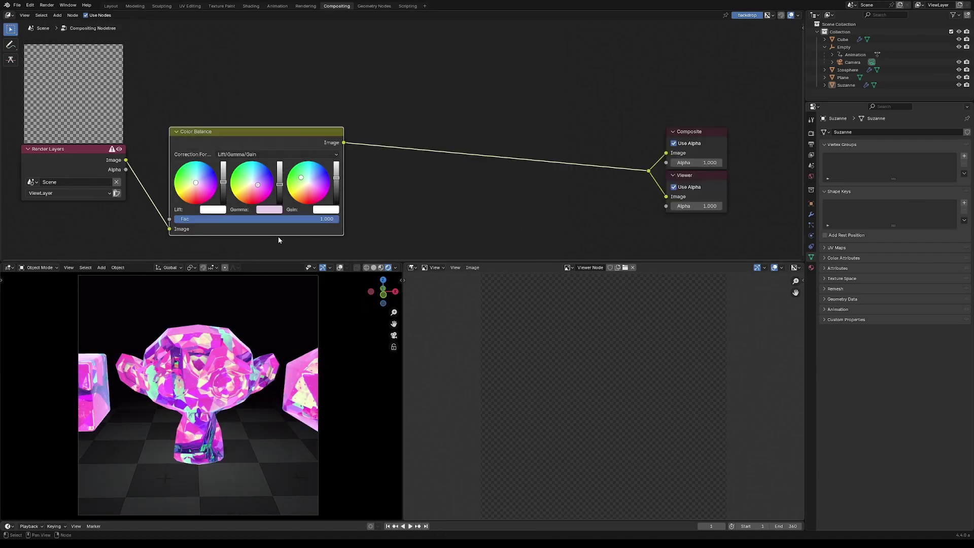
scroll(253, 355, "up", 3)
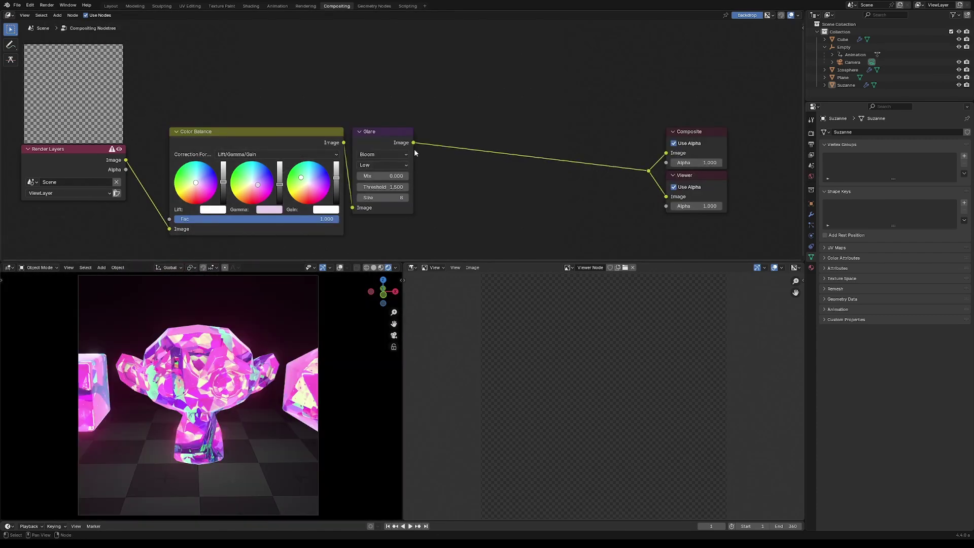
left_click_drag(413, 143, 442, 162)
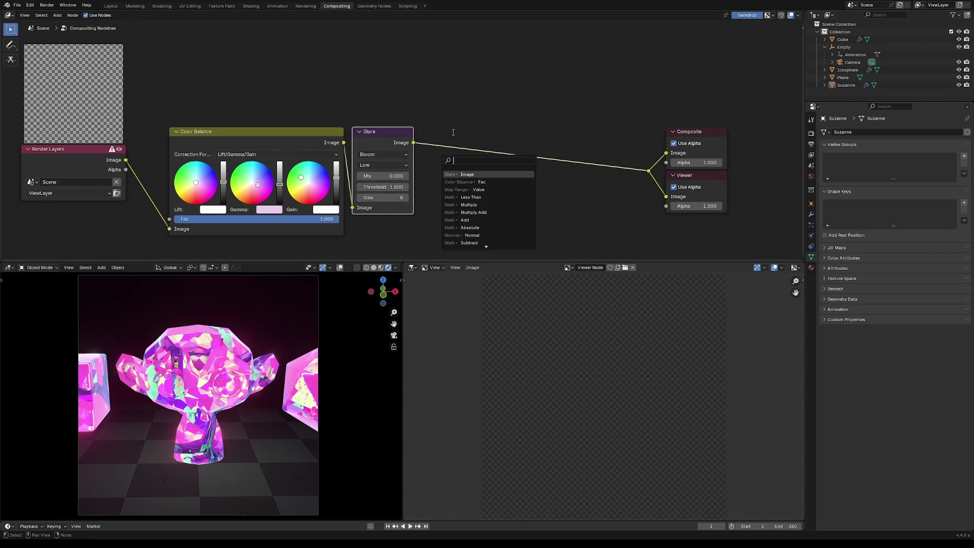
type("lens")
key("Return")
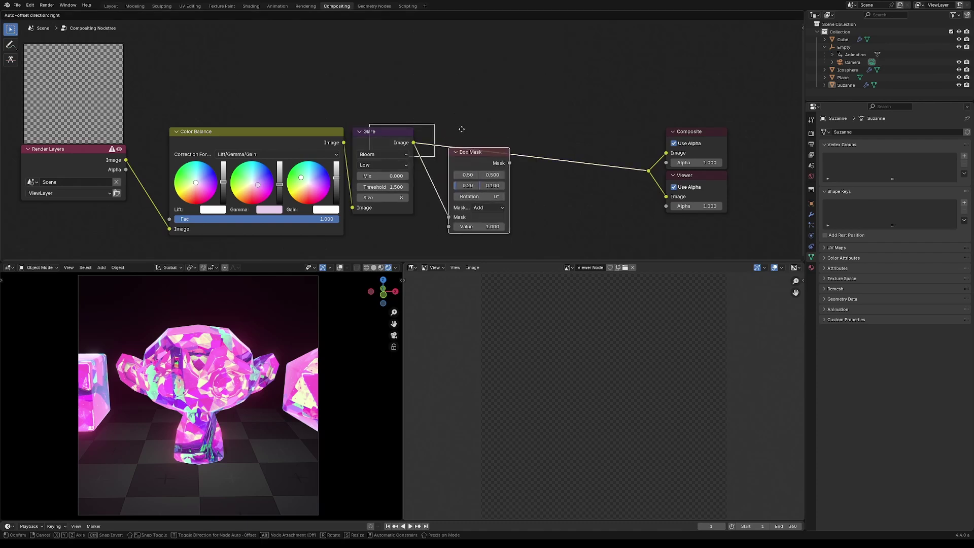
right_click(461, 128)
Add a Box Sharpen filter node after the Glare node, align it in the chain, and inspect the sharpened preview
left_click_drag(415, 143, 470, 181)
type("fil")
key("Return")
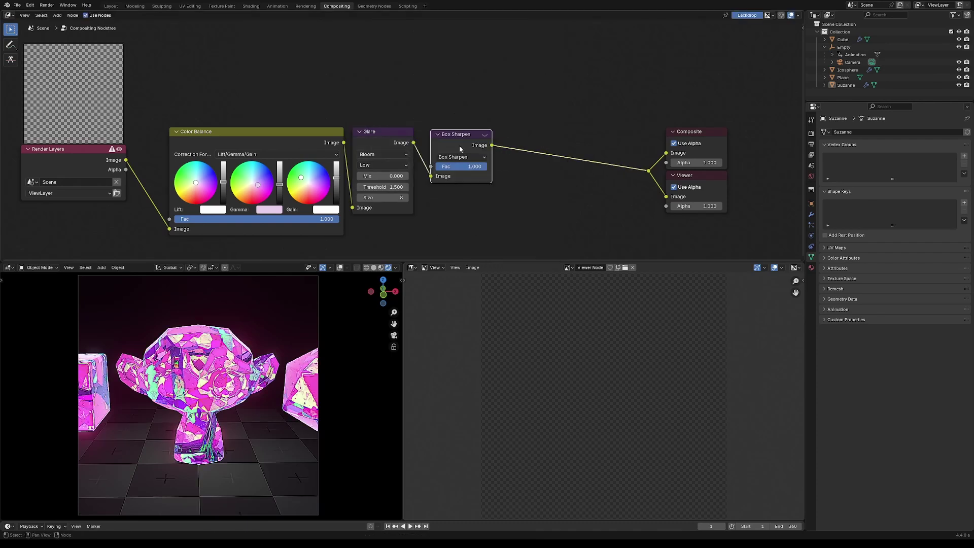
left_click(450, 143)
left_click(482, 188)
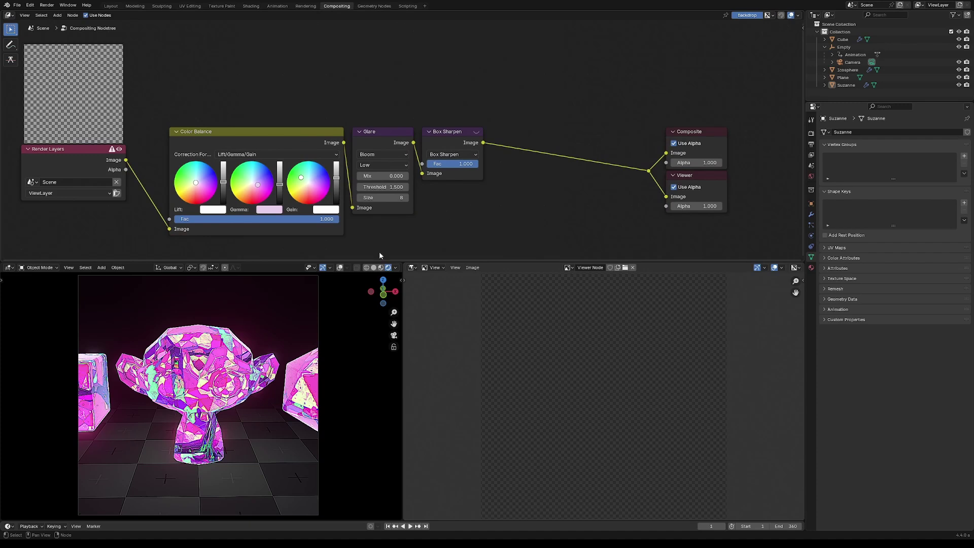
scroll(275, 355, "up", 6)
scroll(276, 355, "down", 5)
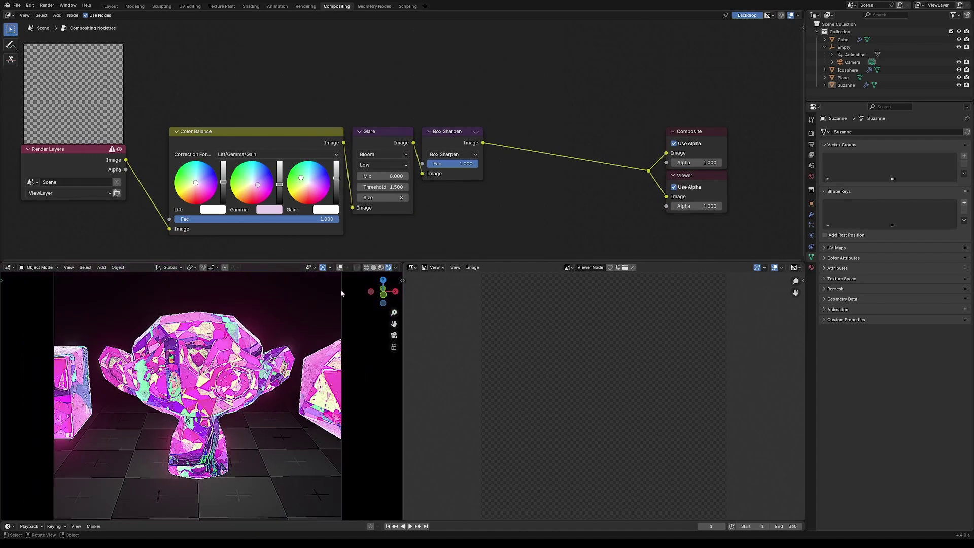
Set the Box Sharpen node's factor to 0.4 and inspect the sharpened model from another angle
left_click(472, 165)
type(".3")
key("Return")
left_click(474, 165)
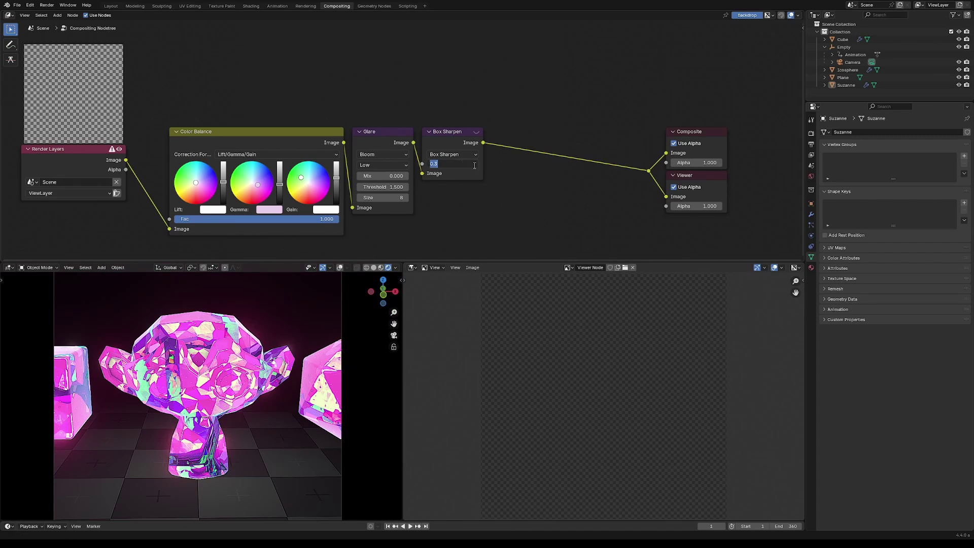
type(".4")
key("Return")
middle_click_drag(208, 375, 228, 381)
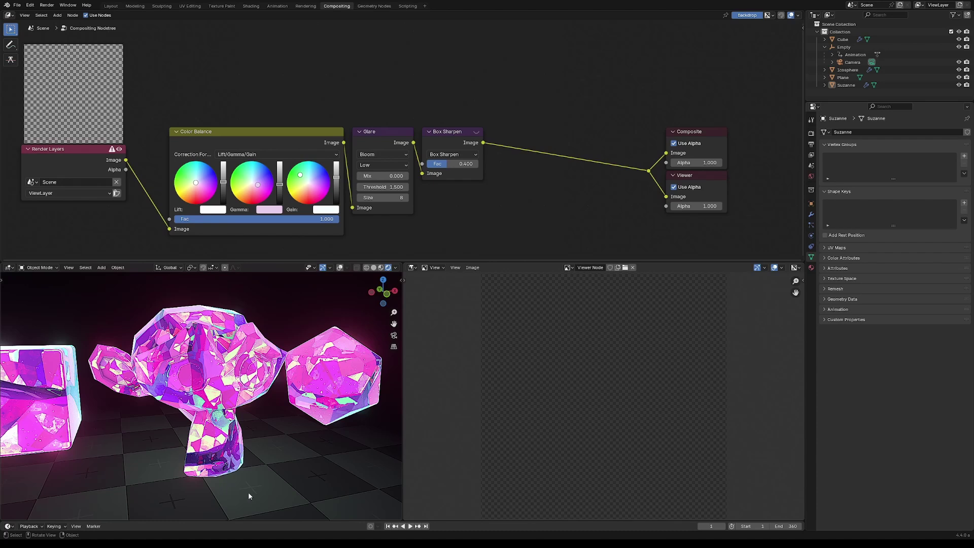
In the Shading workspace, create a new NPR tree on the Material Output node and open it for editing in the shader editor
left_click(250, 6)
scroll(542, 227, "up", 5)
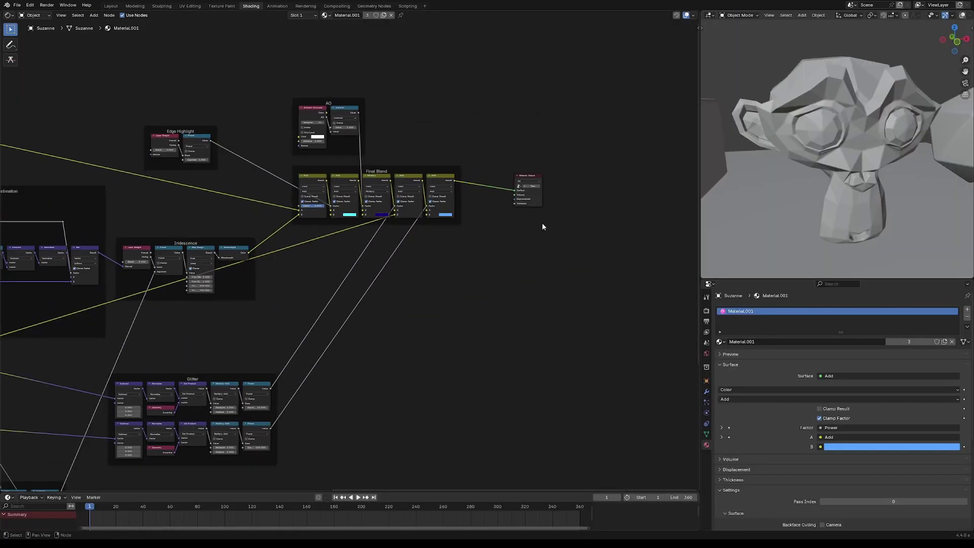
scroll(542, 226, "up", 5)
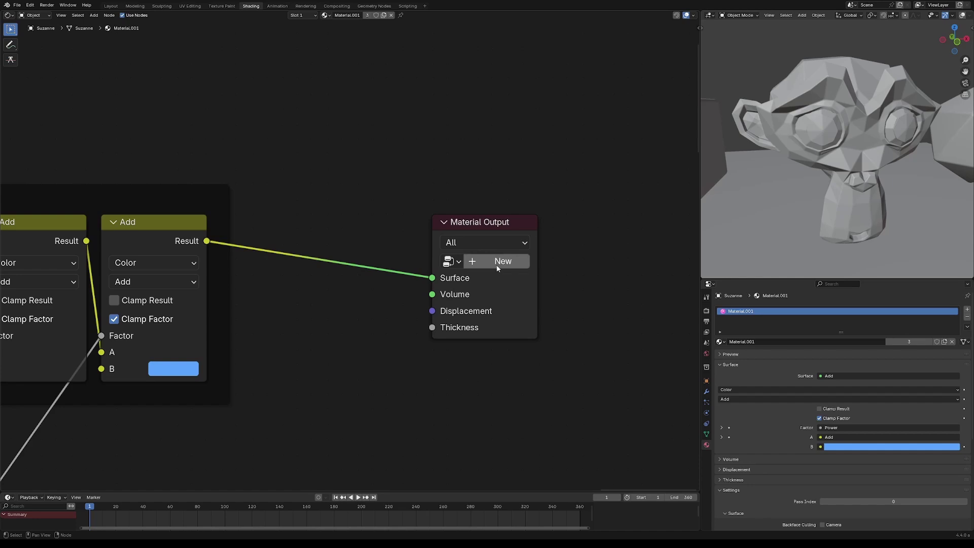
left_click(497, 262)
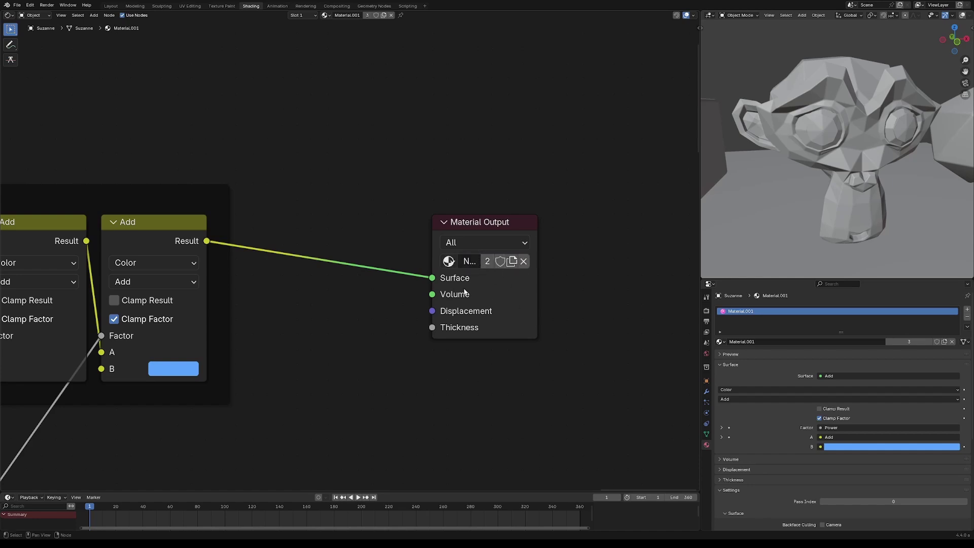
left_click(7, 17)
left_click(41, 17)
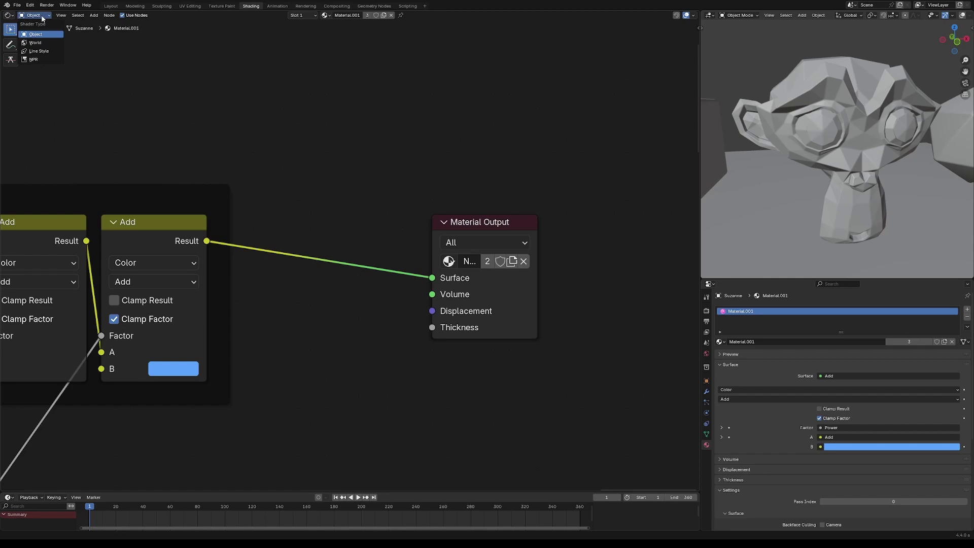
left_click(38, 60)
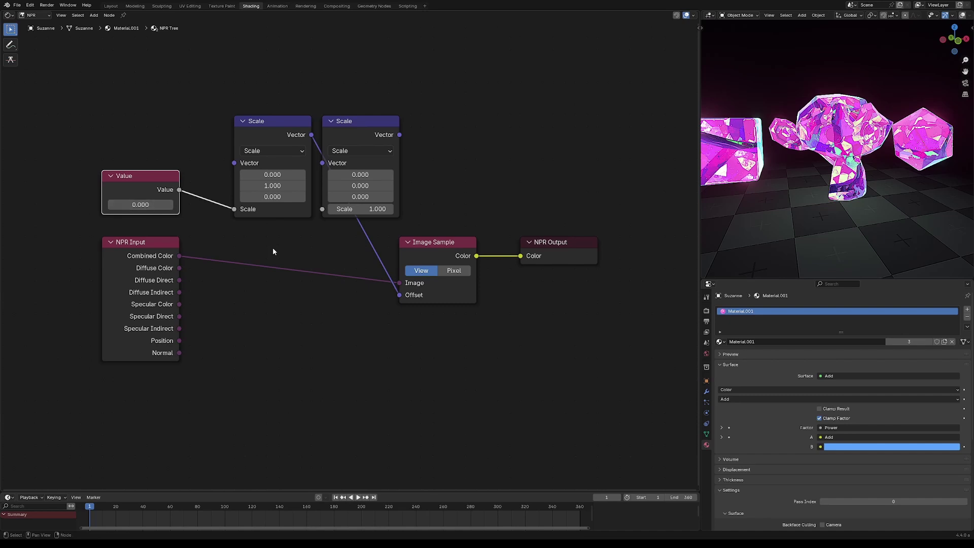
Set the Value node driving the offsets to 0.05 and add a World-to-Camera Vector Transform after the upper Image Sample
left_click_drag(140, 208, 174, 208)
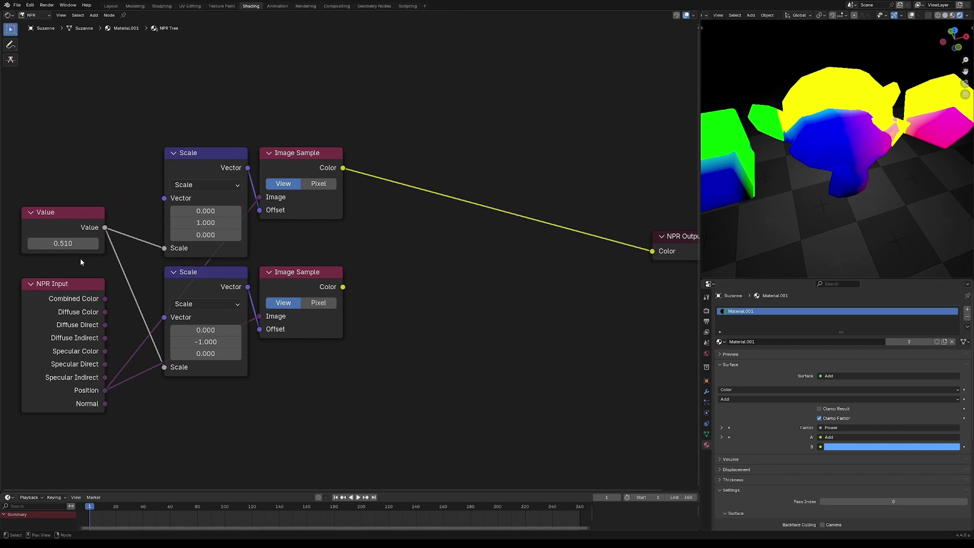
left_click_drag(76, 244, 52, 244)
left_click_drag(343, 168, 410, 202)
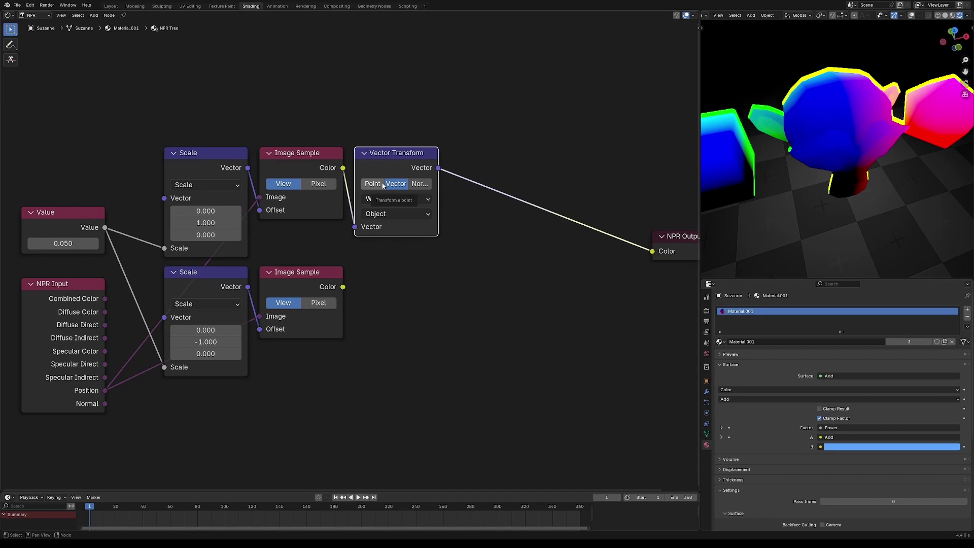
left_click(395, 199)
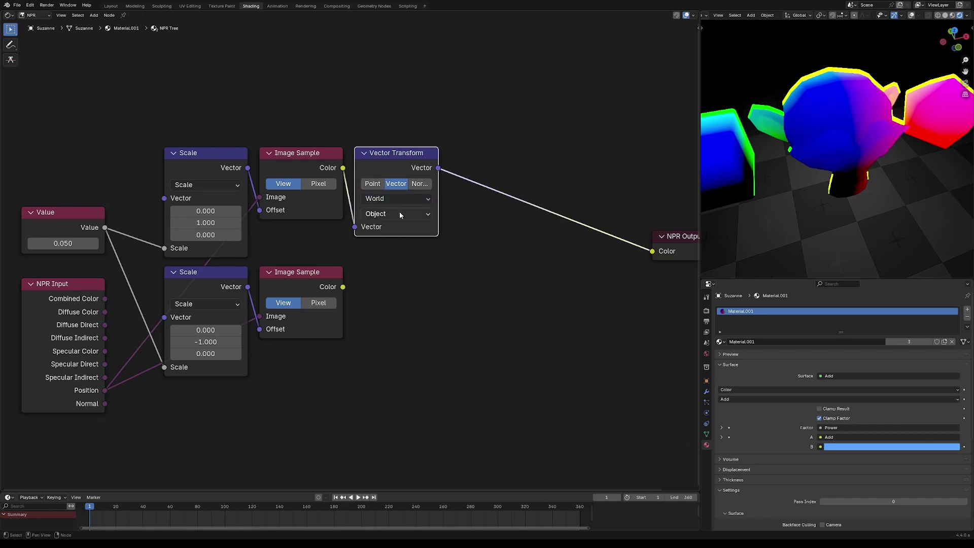
left_click(399, 214)
left_click(390, 269)
Duplicate the Vector Transform for the lower Image Sample, then preview the outputs of the lower Separate XYZ node
key("shift+d")
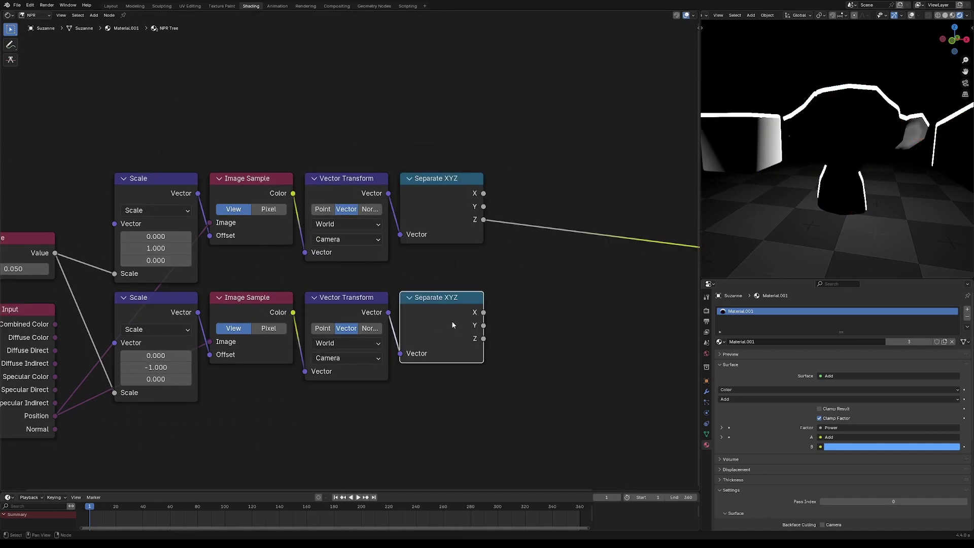
left_click(458, 315, "ctrl+shift")
left_click(458, 315, "ctrl+shift")
left_click(458, 315, "ctrl+shift")
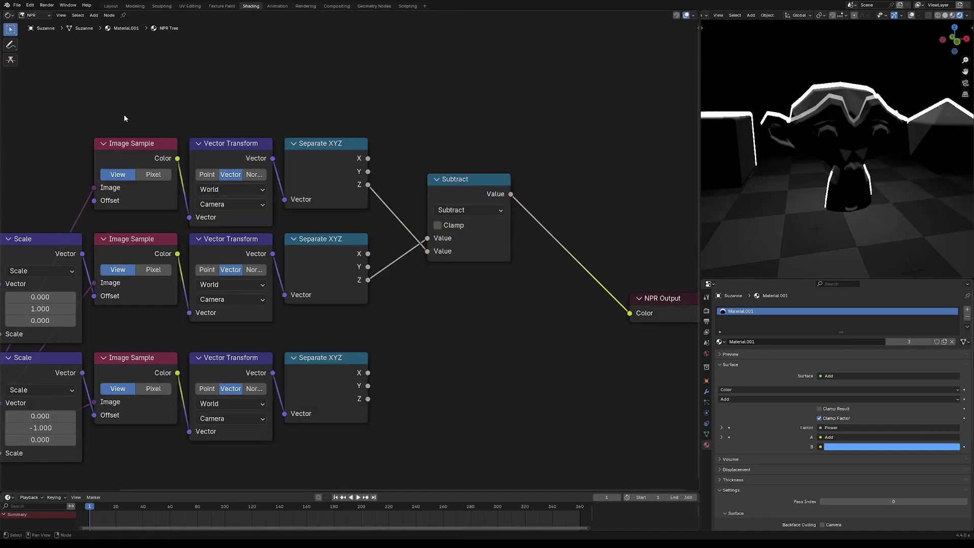
left_click_drag(129, 125, 370, 228)
scroll(413, 176, "down", 1)
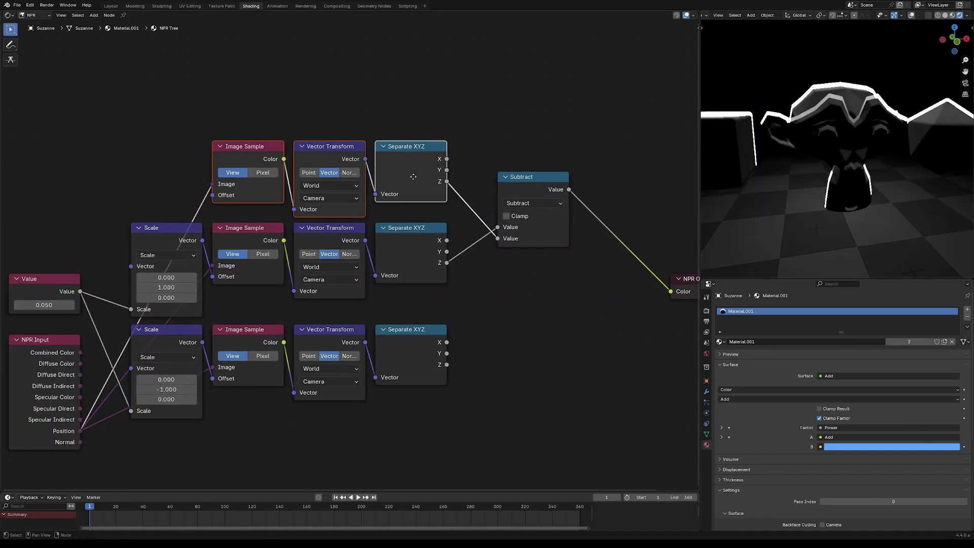
middle_click_drag(413, 177, 568, 149)
key("g")
right_click(570, 161)
Connect the new Value node to the thresholds of both Greater Than nodes and set it to 0.2
left_click_drag(398, 92, 406, 137)
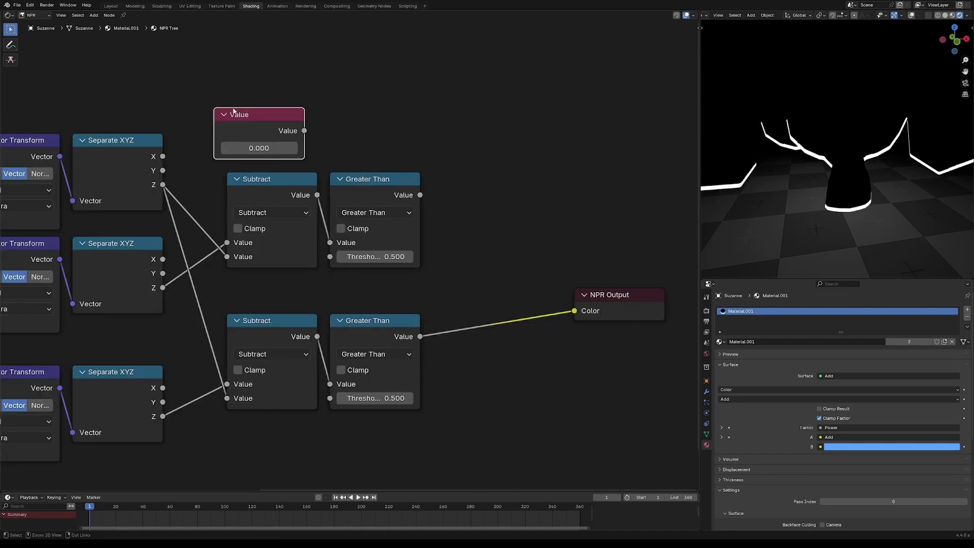
right_click_drag(271, 135, 386, 363, "alt")
mouse_move(299, 143)
left_mouse_down()
mouse_move(324, 143)
mouse_move(304, 148)
left_mouse_up()
Set the Value node that drives the Image Sample offsets to 0.02 to thin the outline
middle_click_drag(850, 157, 891, 189)
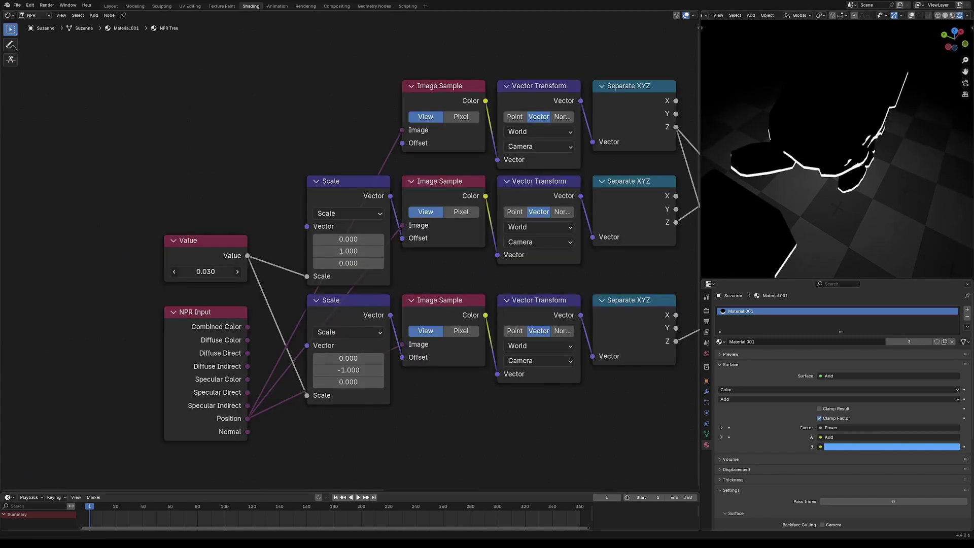
double_click(220, 272)
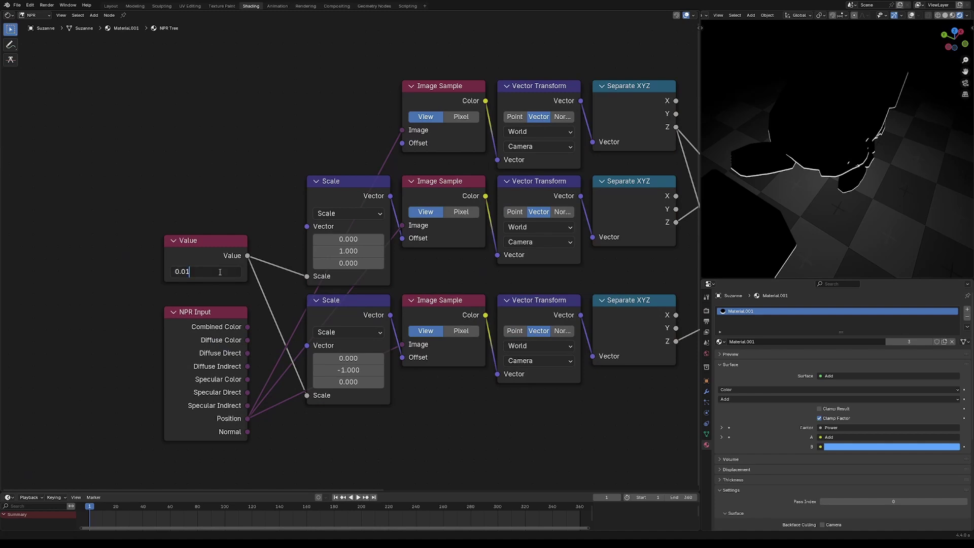
key("Return")
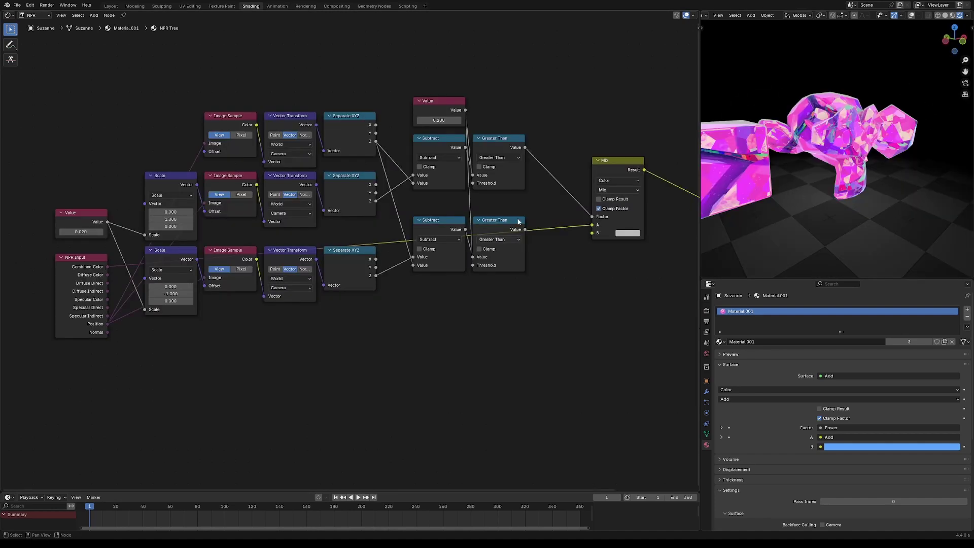
Change the Mix node's B color to bright cyan for the upper outline and inspect it on the model
middle_click_drag(532, 166, 383, 239)
scroll(382, 240, "up", 3)
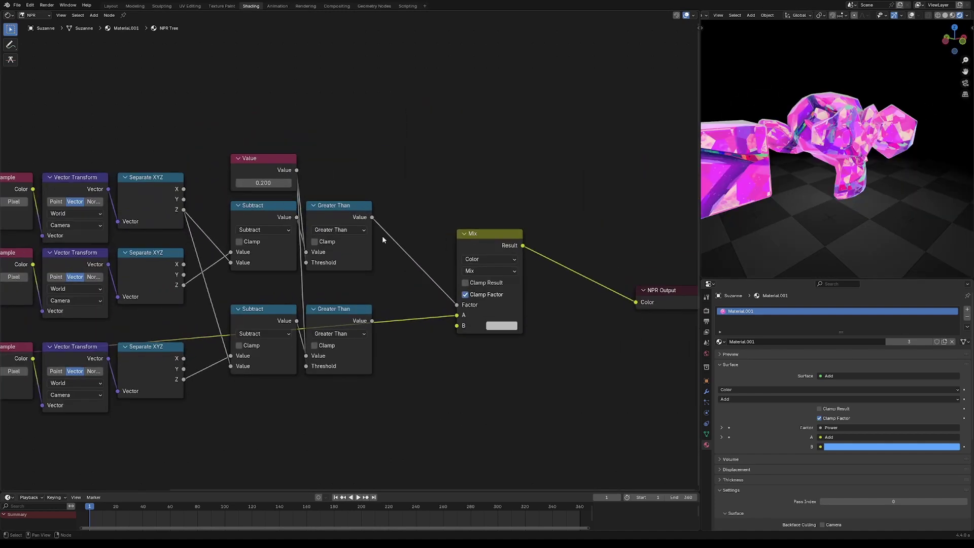
left_click(500, 325)
left_click_drag(572, 196, 572, 173)
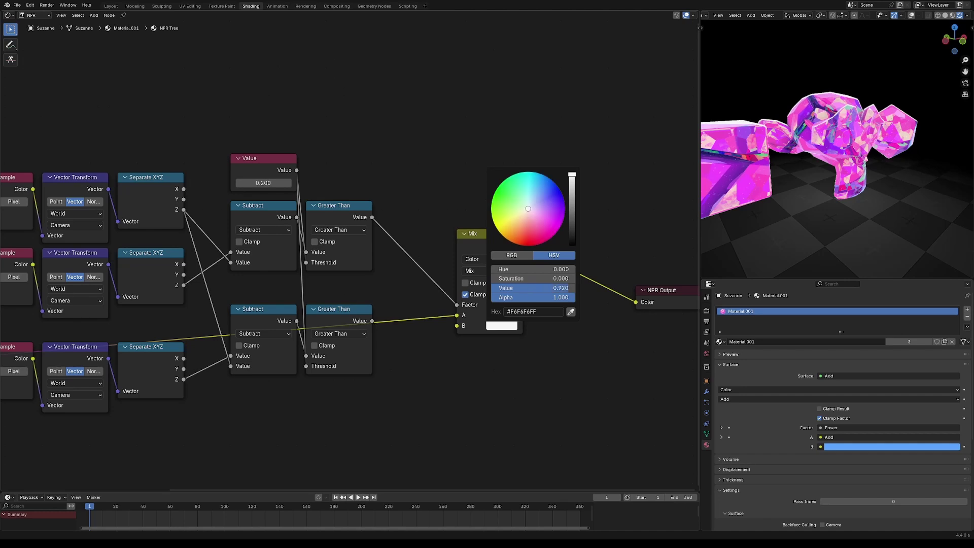
left_click(537, 197)
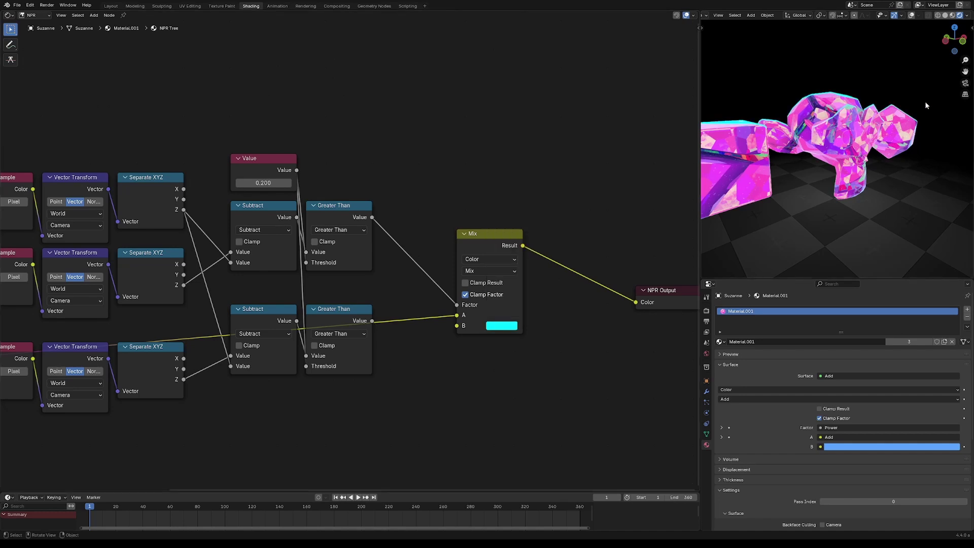
middle_click_drag(842, 132, 882, 130)
Duplicate the Mix node before the NPR Output and connect the lower Greater Than value to the copy's Factor
left_click(489, 233)
key("shift+d")
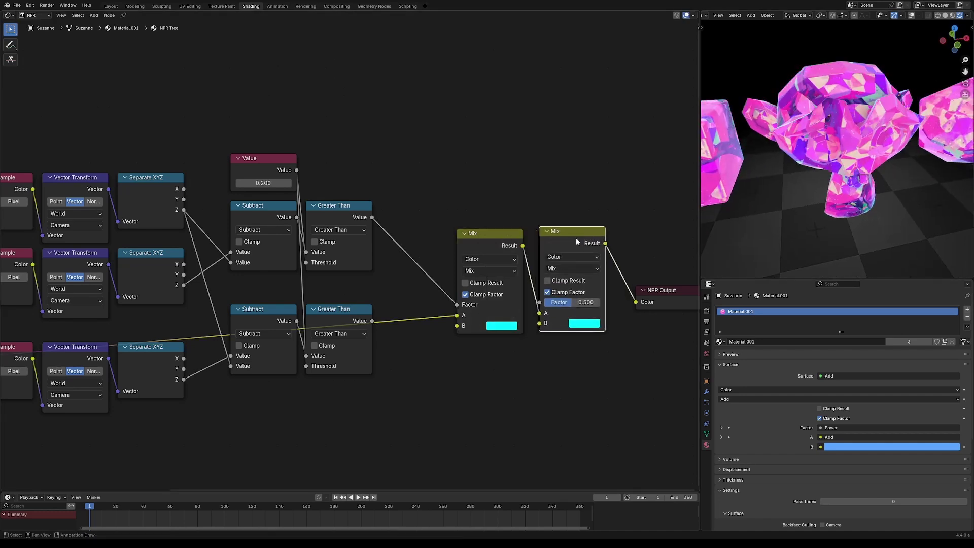
left_click(542, 259)
right_click_drag(350, 327, 565, 303, "alt")
Change the second Mix node's B color to saturated violet and inspect the two-tone outlines from several angles
left_click(576, 325)
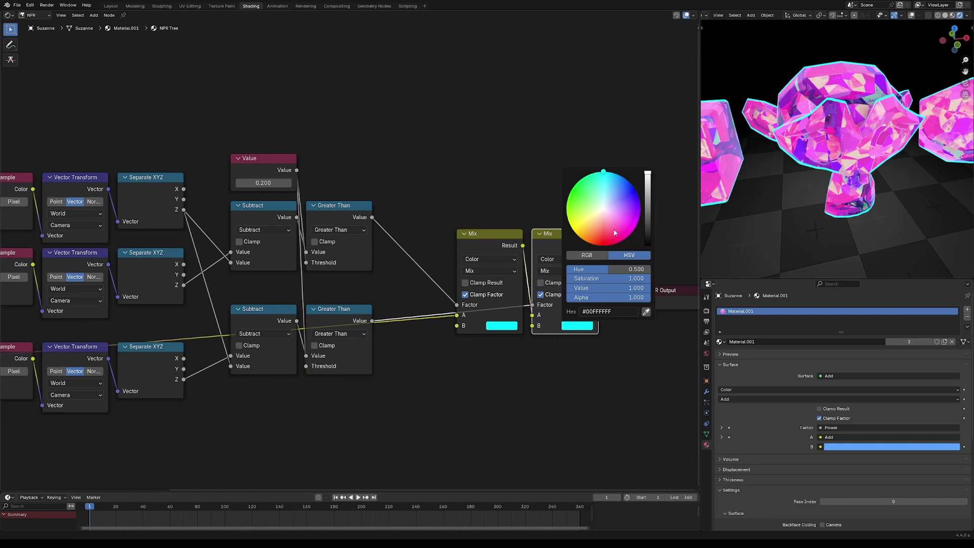
left_click(633, 203)
middle_click_drag(827, 197, 850, 203)
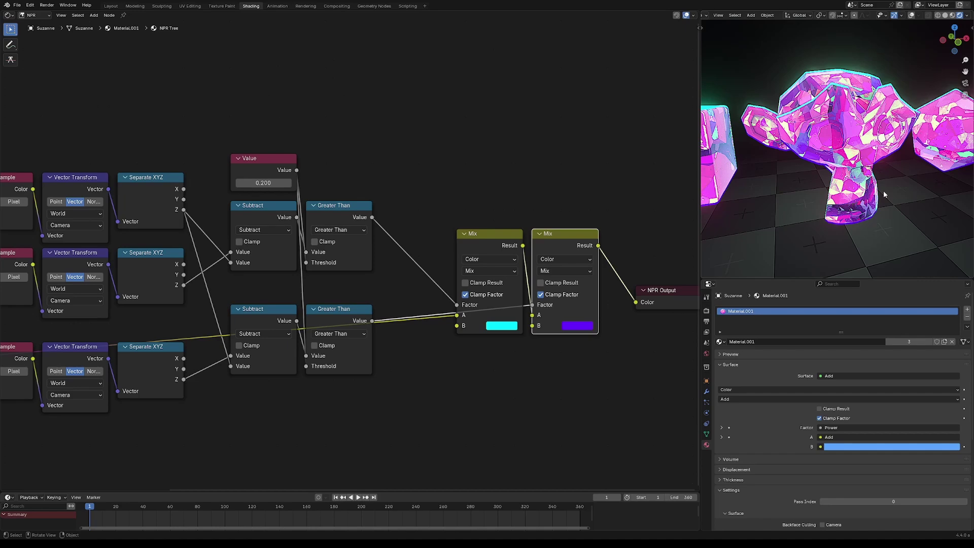
middle_click_drag(884, 194, 870, 179)
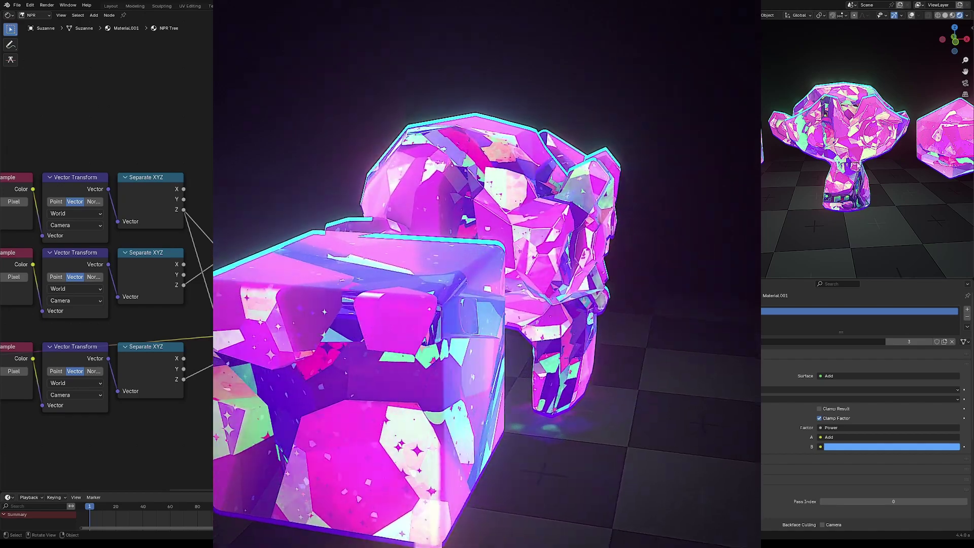
mouse_move(852, 175)
middle_mouse_down()
mouse_move(829, 170)
mouse_move(856, 175)
middle_mouse_up()
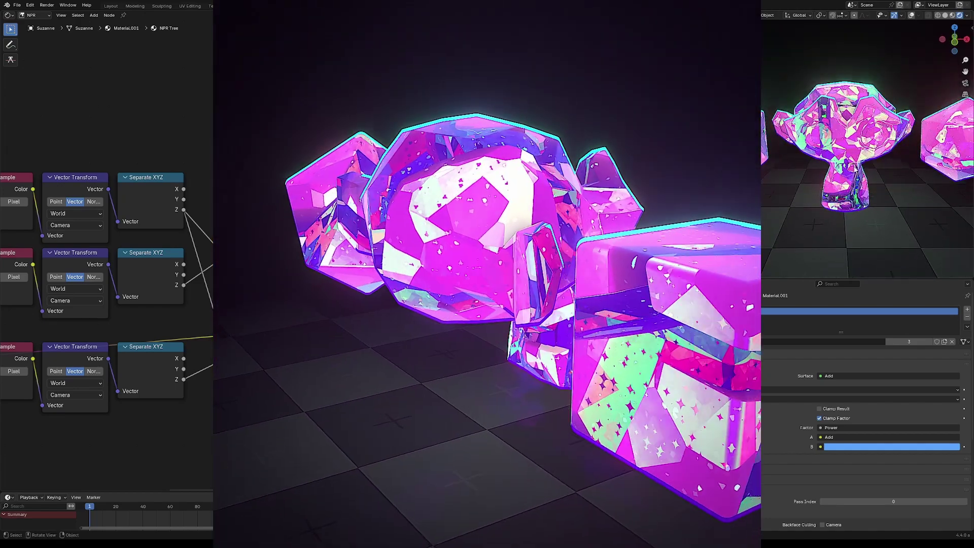